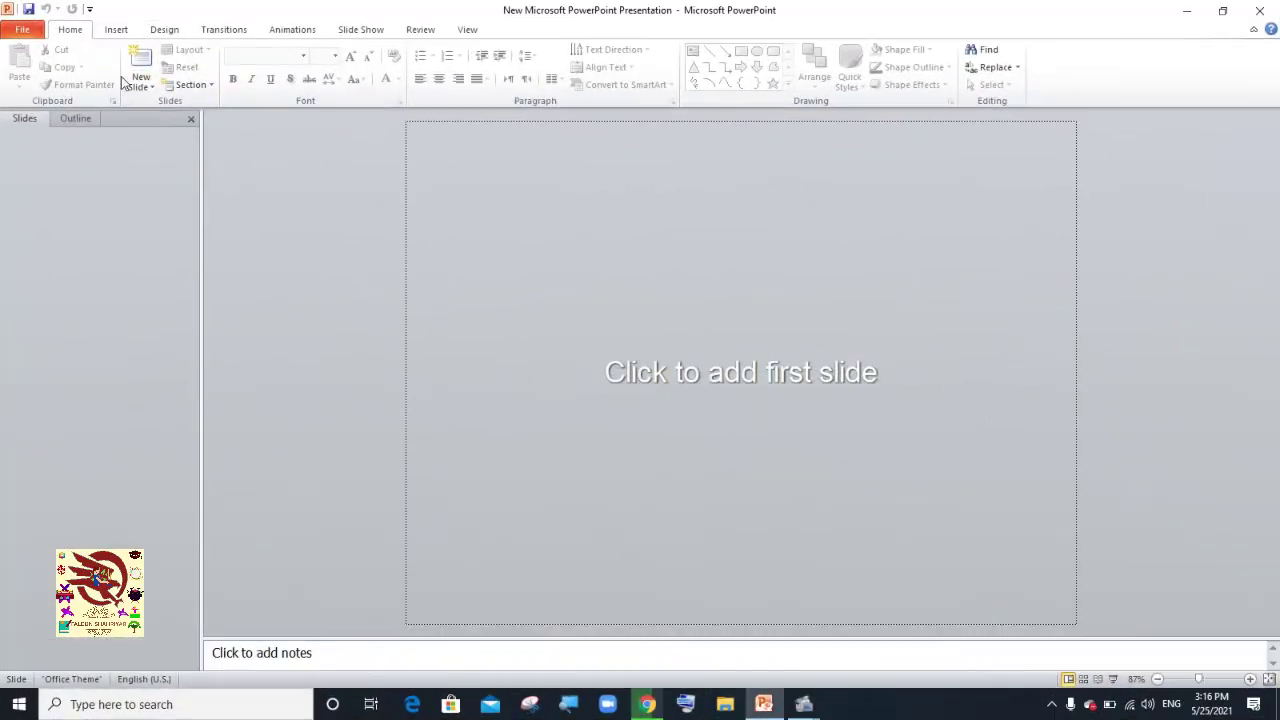
# Pick a Blank layout for the presentation's first slide.
pyautogui.click(140, 80)
# Add the blank slide and insert the green hills picture from the Desktop's New folder.
pyautogui.click(153, 339)
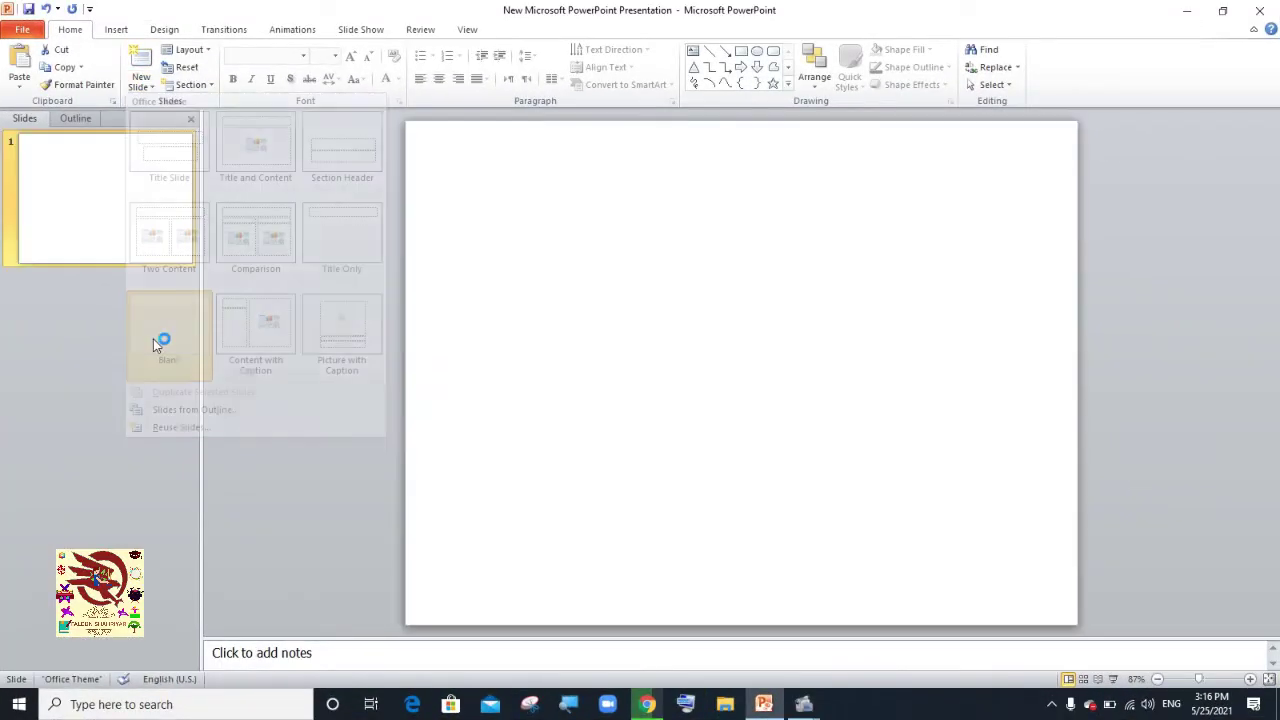
pyautogui.click(110, 32)
pyautogui.click(60, 62)
pyautogui.click(98, 131)
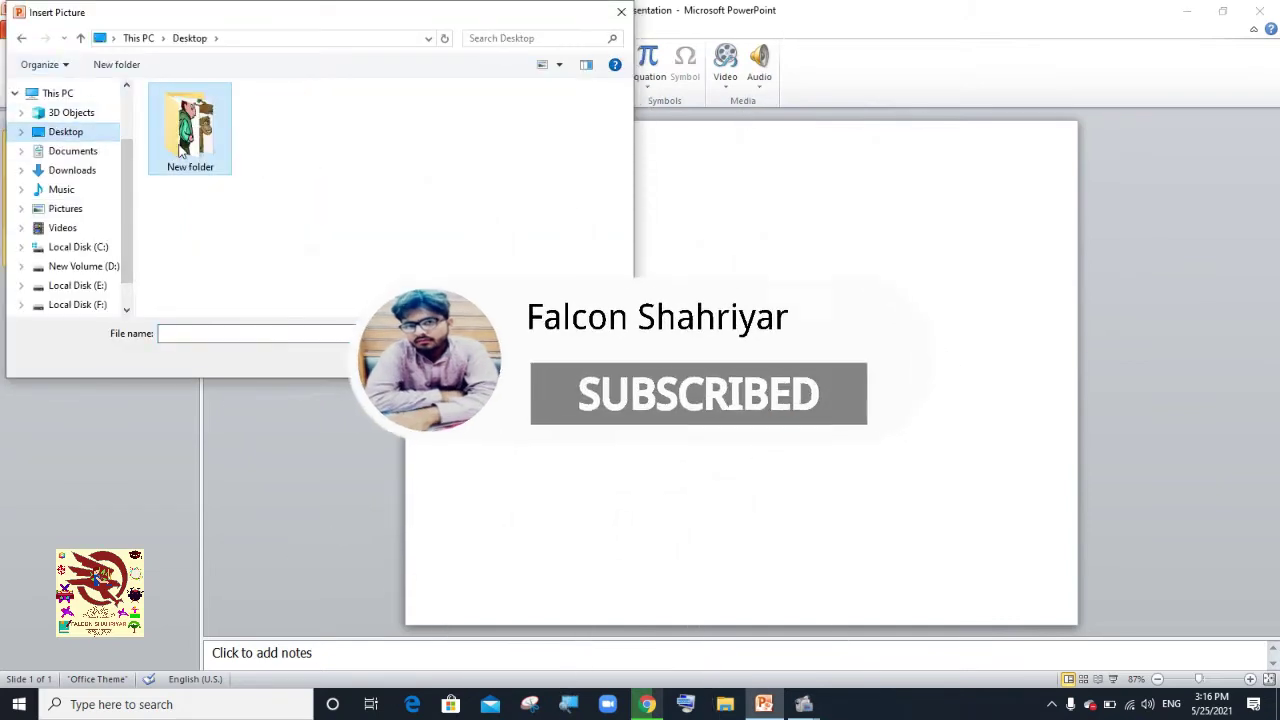
pyautogui.doubleClick(180, 148)
pyautogui.moveTo(626, 105); pyautogui.dragTo(632, 200)
pyautogui.doubleClick(471, 210)
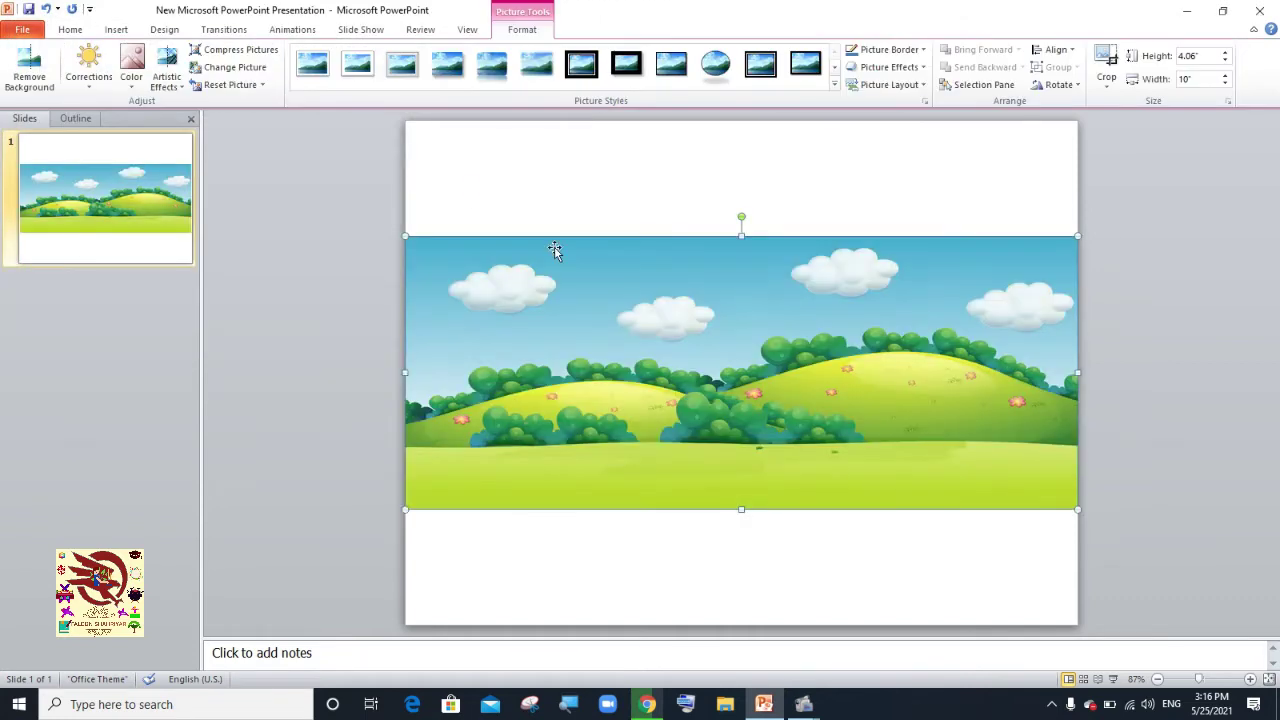
# Stretch the hills picture to the slide's top and bottom edges, 10" by 7.5".
pyautogui.moveTo(745, 532); pyautogui.dragTo(745, 625)
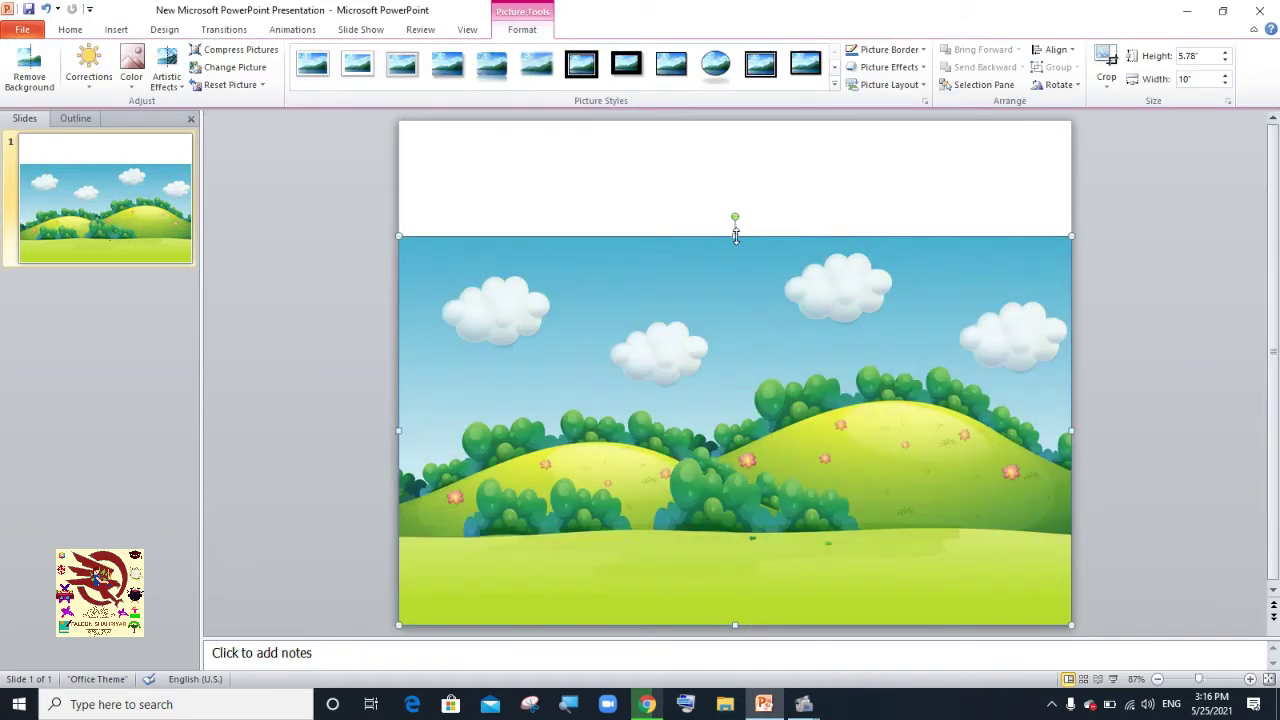
pyautogui.moveTo(735, 235); pyautogui.dragTo(735, 120)
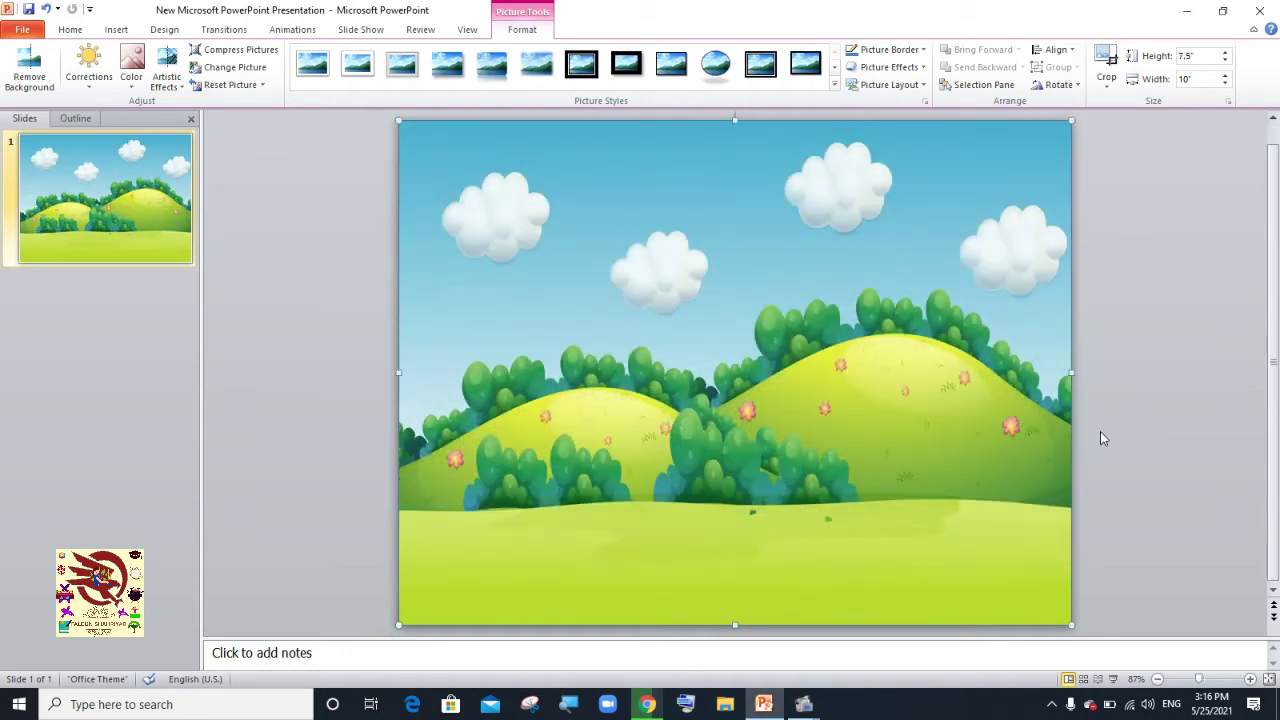
pyautogui.click(118, 31)
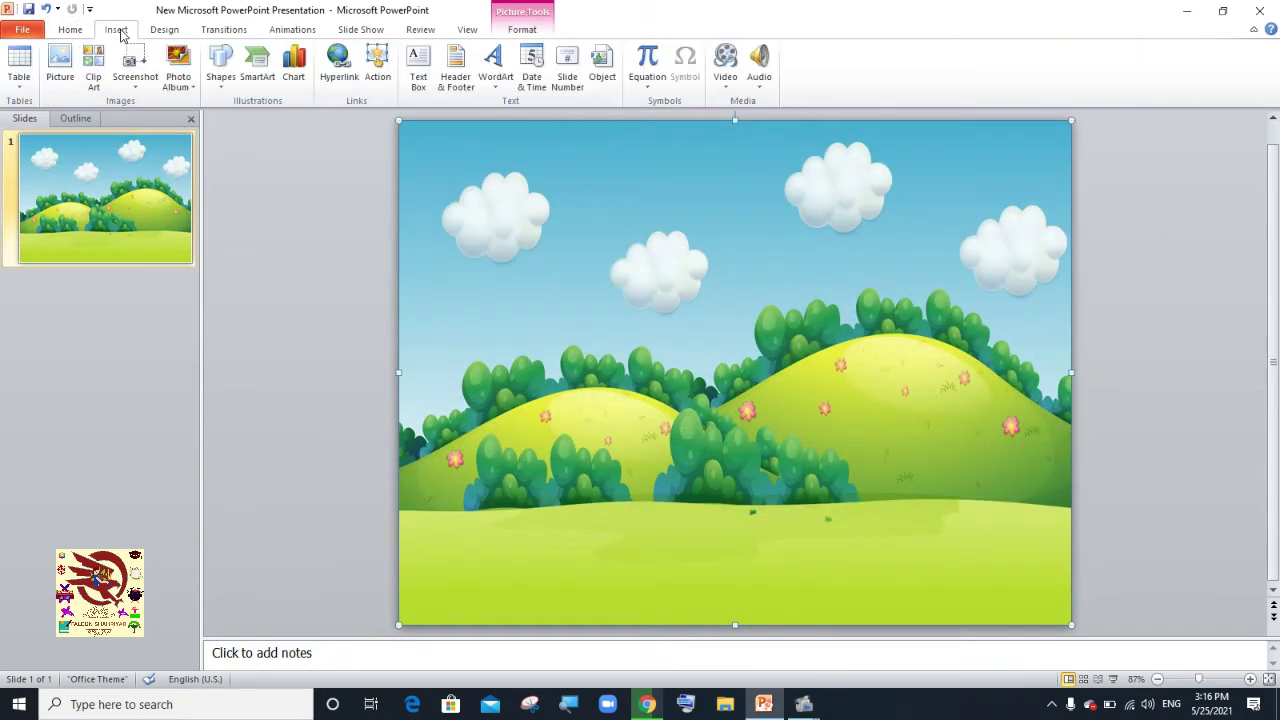
# Insert the mountain-and-lake meadow picture and stretch it to 10" by 5.92" from the slide top.
pyautogui.click(60, 62)
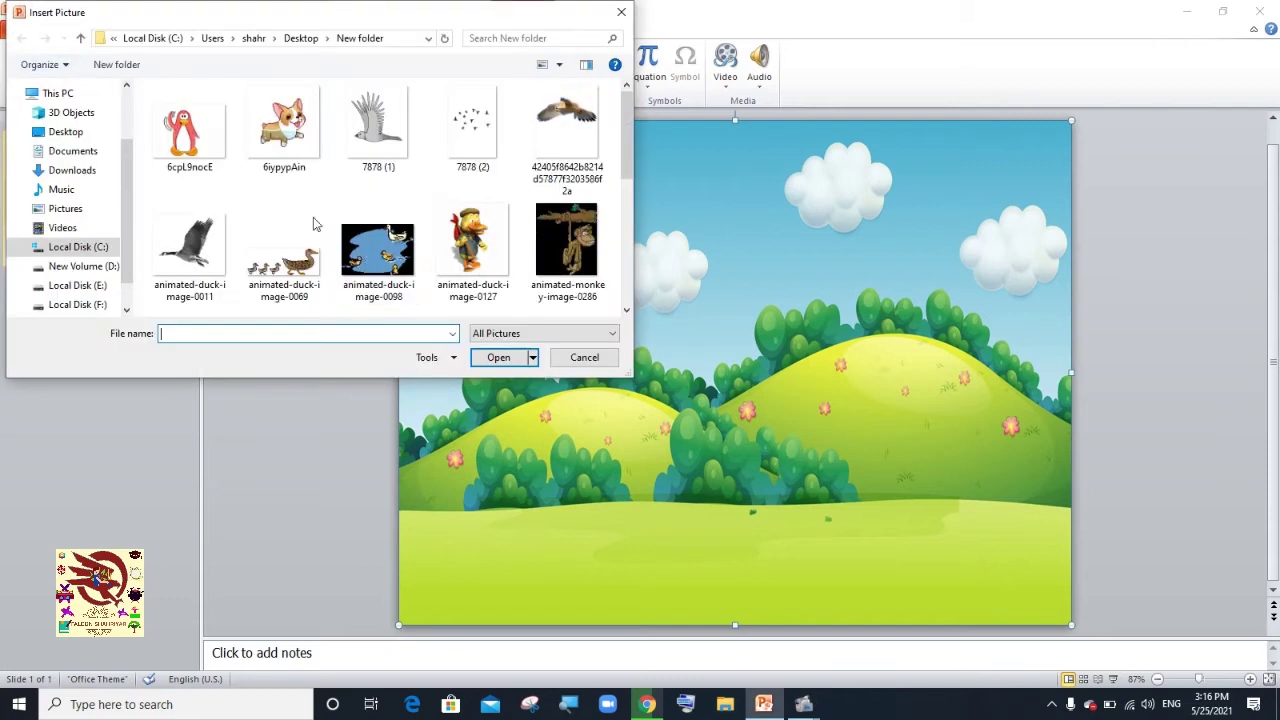
pyautogui.moveTo(631, 140); pyautogui.dragTo(644, 200)
pyautogui.doubleClick(567, 245)
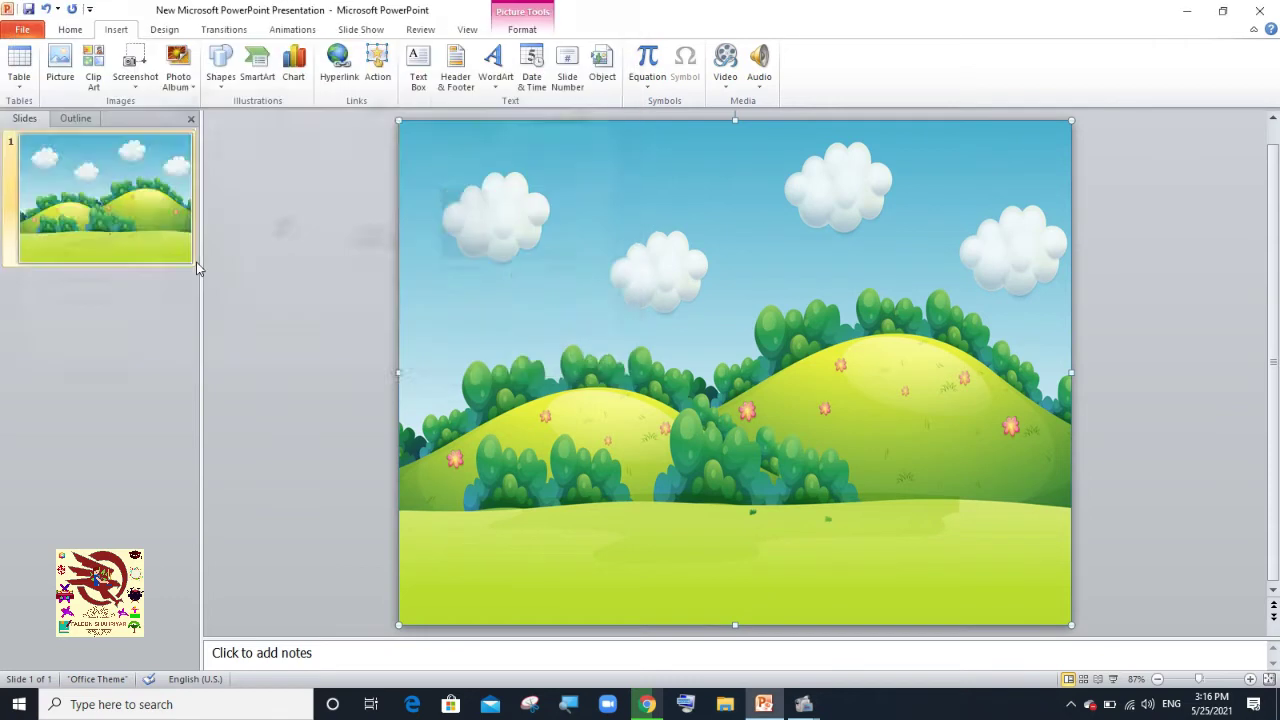
pyautogui.moveTo(661, 424); pyautogui.dragTo(603, 418)
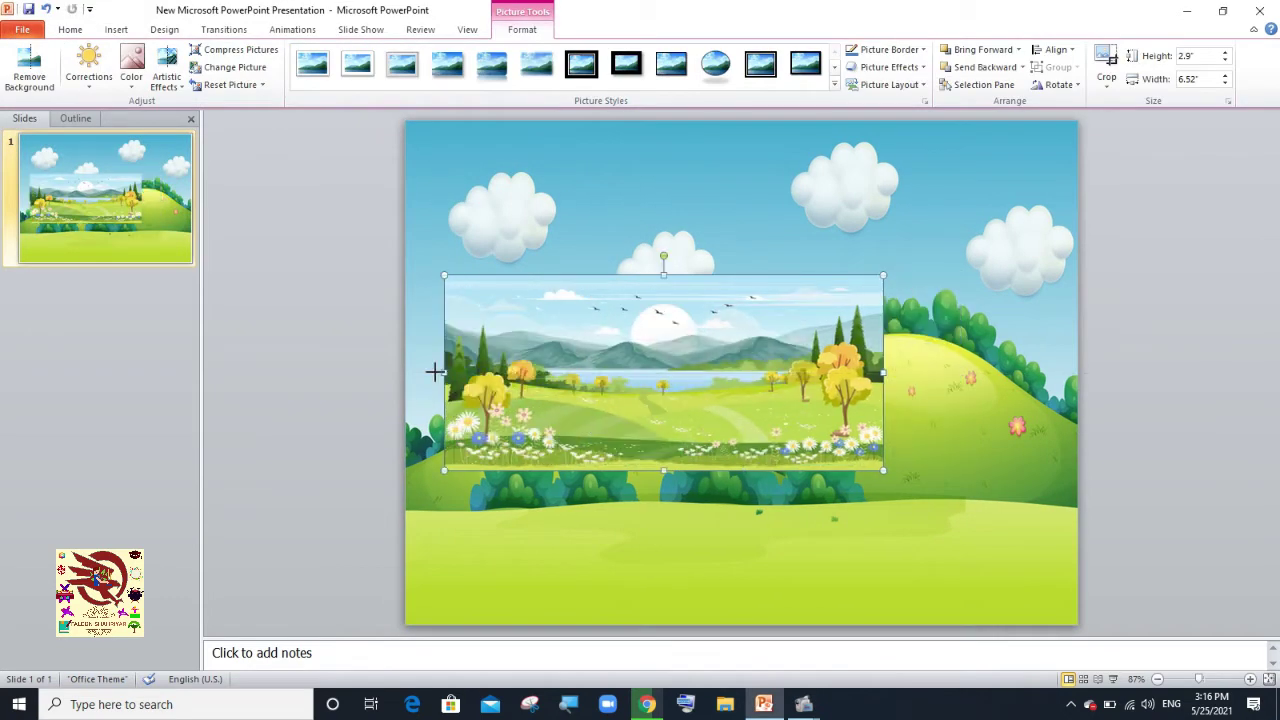
pyautogui.moveTo(434, 372); pyautogui.dragTo(405, 372)
pyautogui.moveTo(885, 372); pyautogui.dragTo(1078, 403)
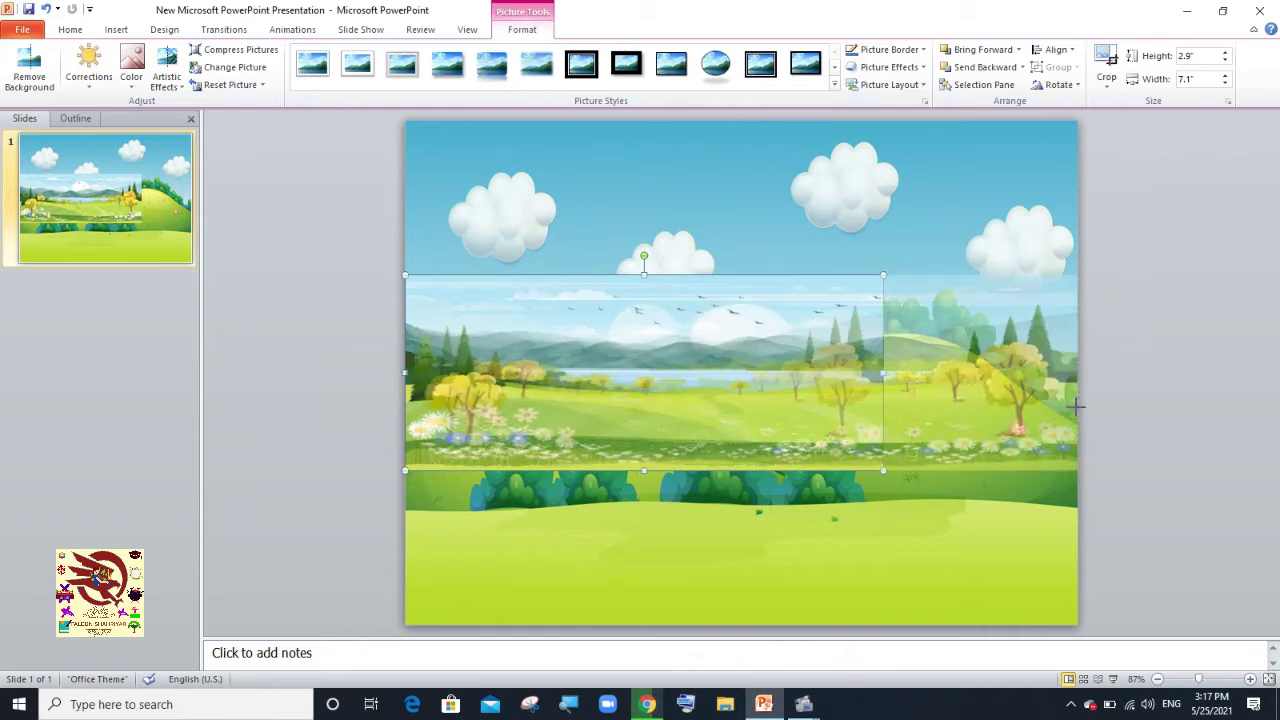
pyautogui.moveTo(742, 276); pyautogui.dragTo(742, 122)
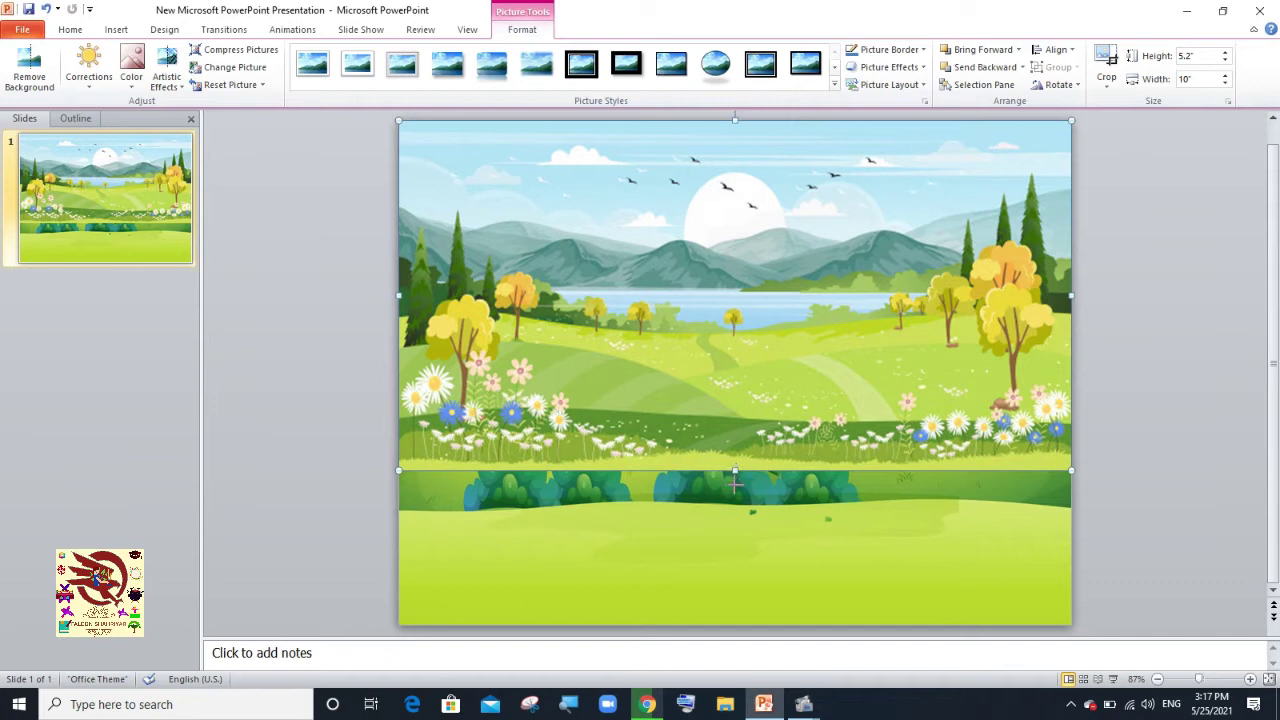
pyautogui.moveTo(735, 484); pyautogui.dragTo(735, 519)
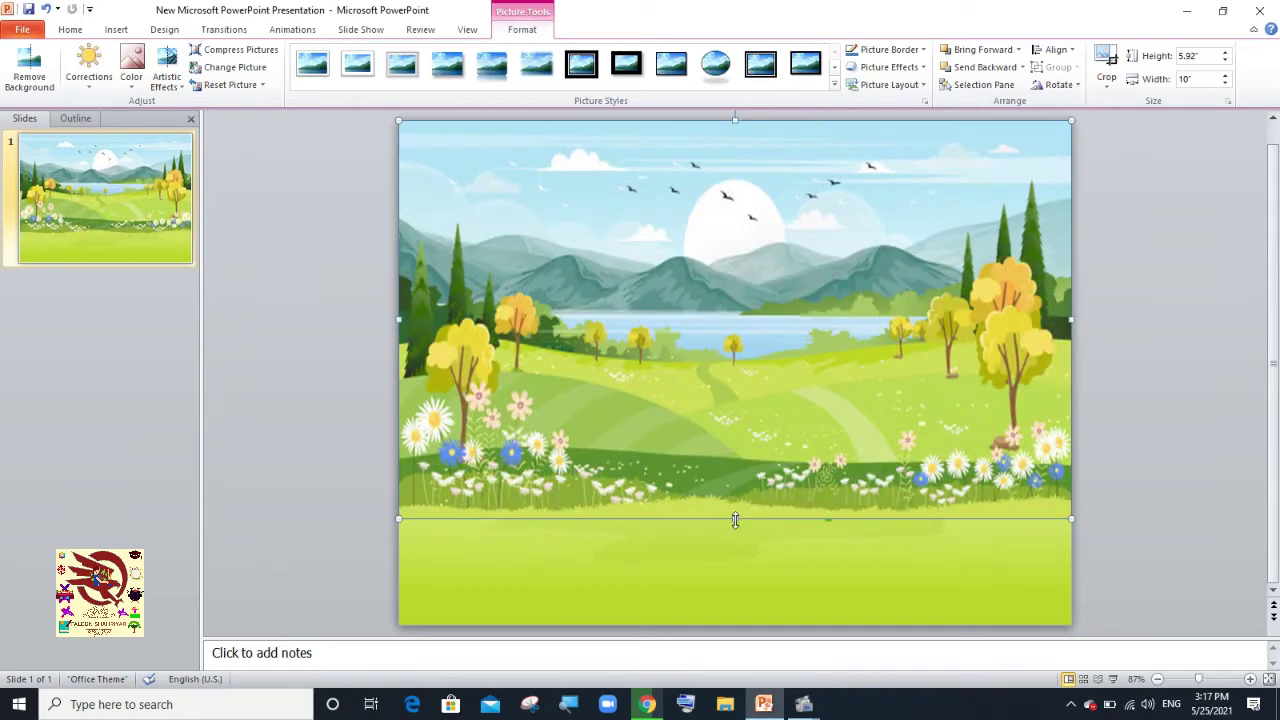
pyautogui.click(1253, 365)
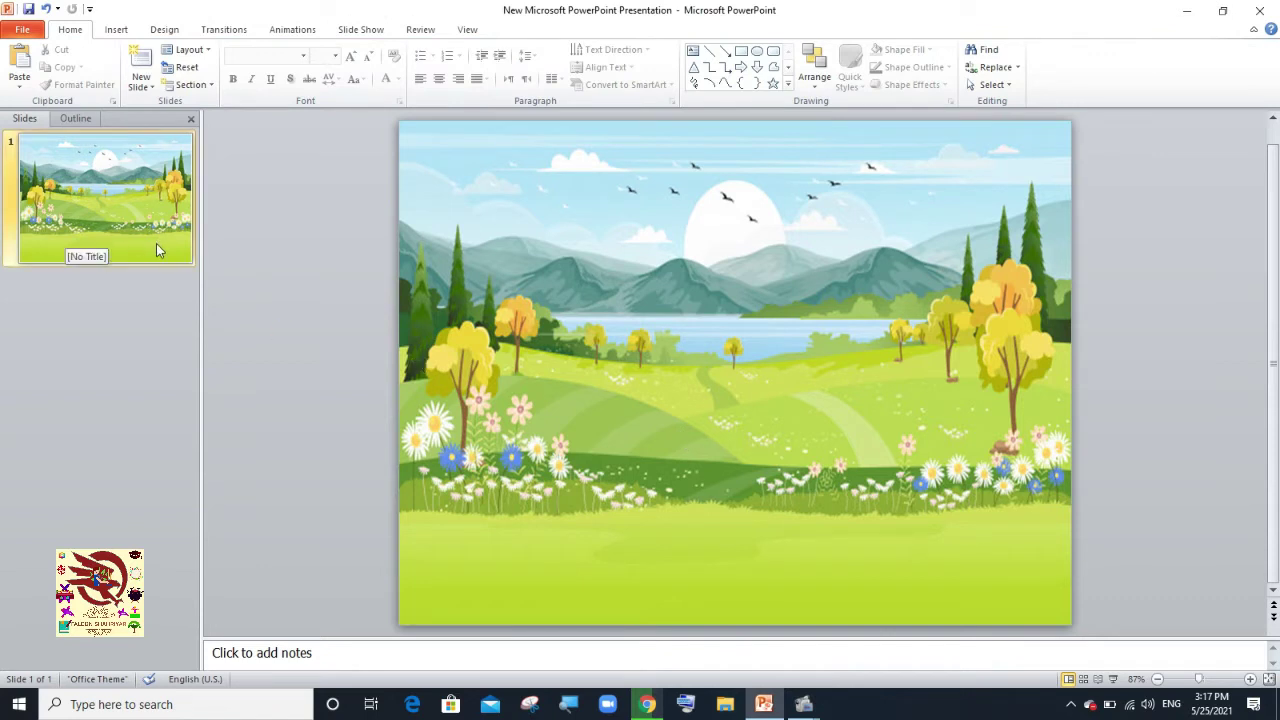
# Insert the grass and red poppies picture and move it toward the lower left.
pyautogui.click(116, 29)
pyautogui.click(60, 65)
pyautogui.moveTo(627, 125); pyautogui.dragTo(638, 238)
pyautogui.scroll(-1, 638, 238)
pyautogui.doubleClick(567, 265)
pyautogui.moveTo(553, 497); pyautogui.dragTo(540, 503)
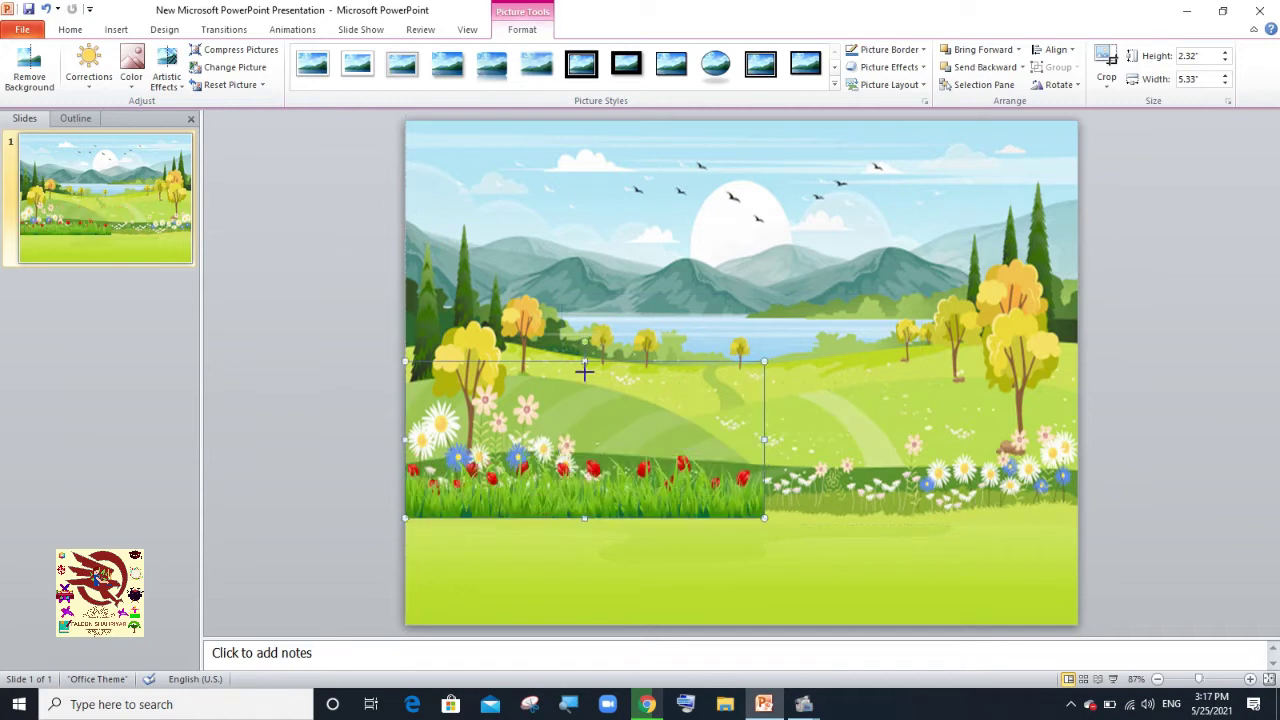
# Resize the grass strip to 10" by 2.16" across the meadow's lower part.
pyautogui.moveTo(584, 371); pyautogui.dragTo(585, 400)
pyautogui.moveTo(764, 457); pyautogui.dragTo(1080, 485)
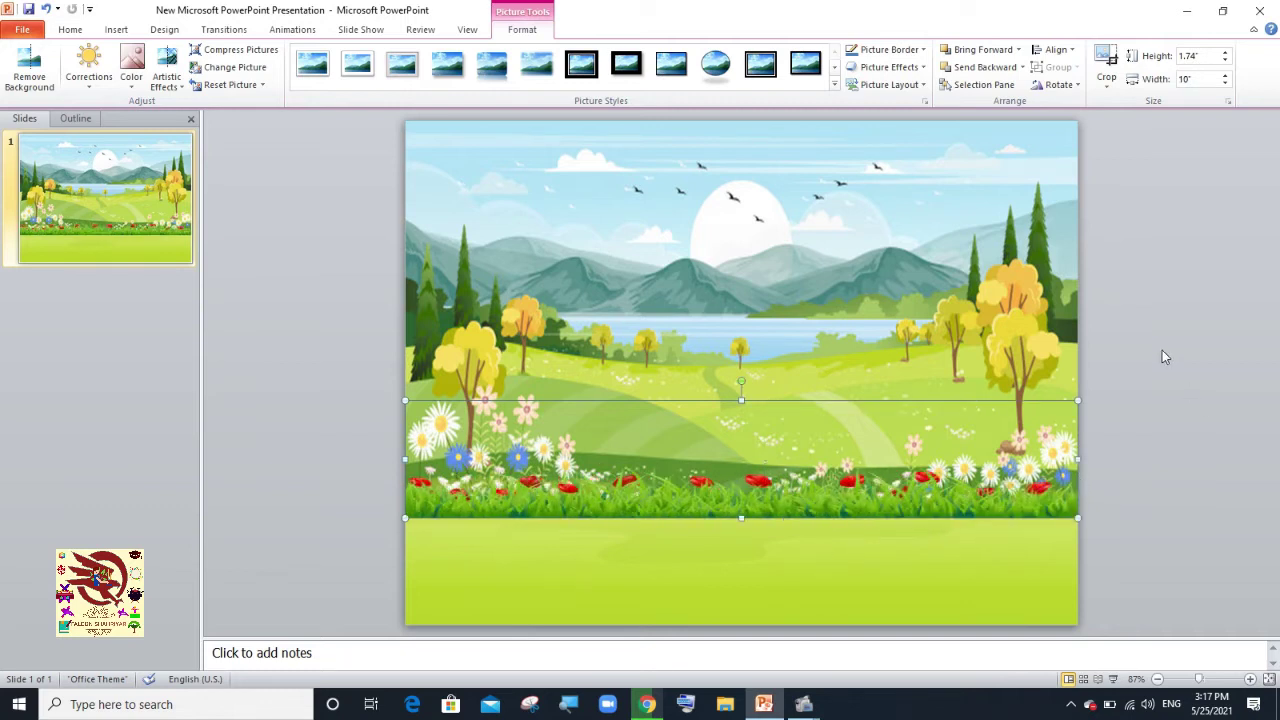
pyautogui.click(1164, 357)
pyautogui.click(790, 502)
pyautogui.moveTo(741, 392); pyautogui.dragTo(740, 372)
pyautogui.moveTo(733, 510); pyautogui.dragTo(752, 522)
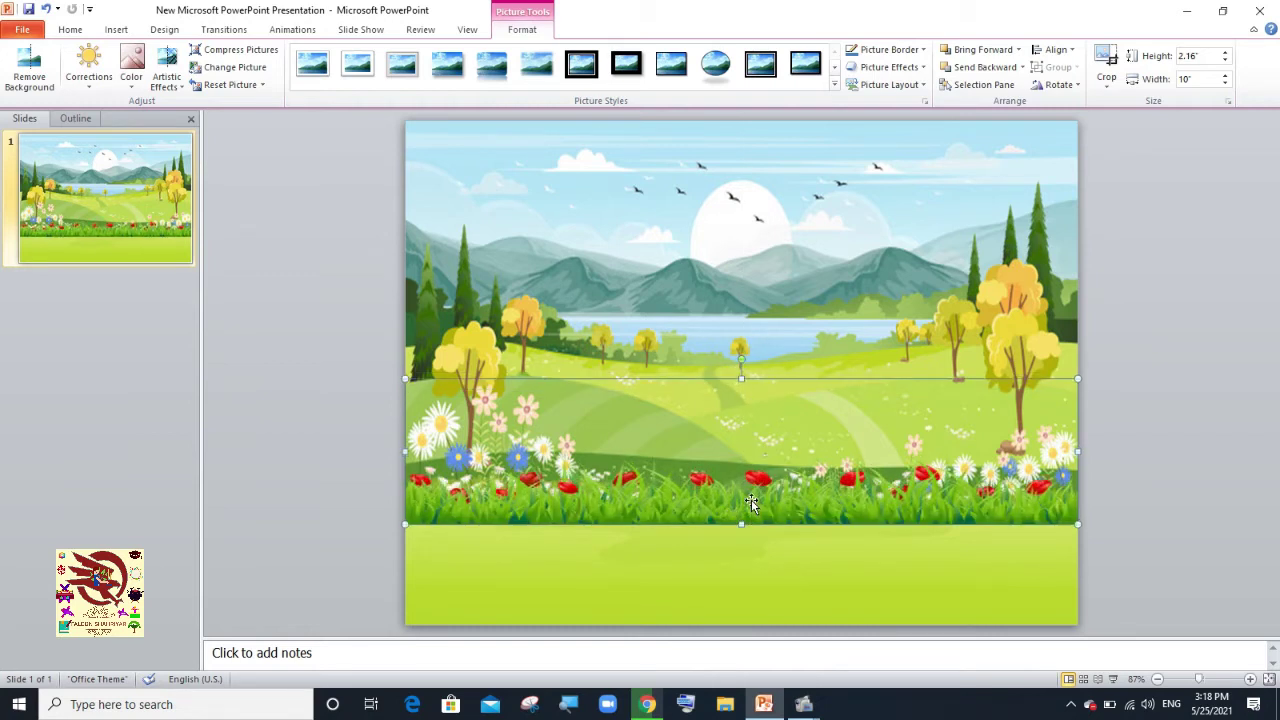
pyautogui.click(298, 444)
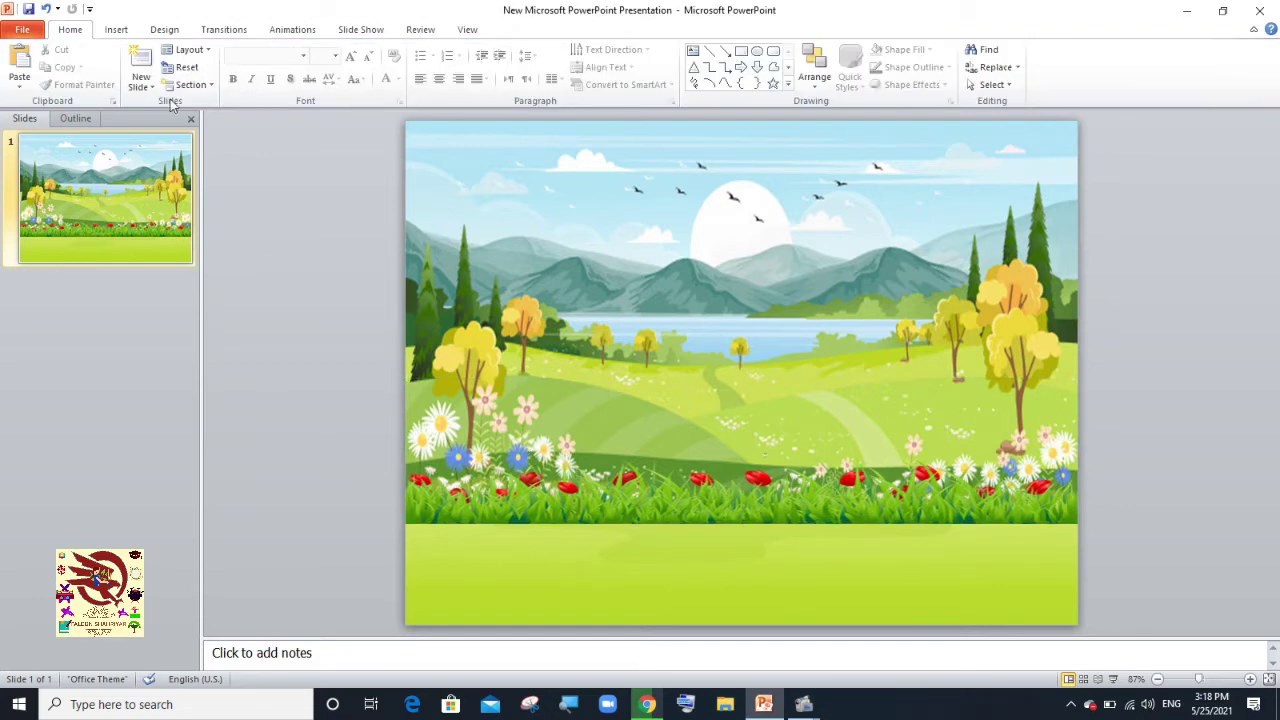
# Insert the red penguin picture and make its white background transparent.
pyautogui.click(120, 30)
pyautogui.click(93, 63)
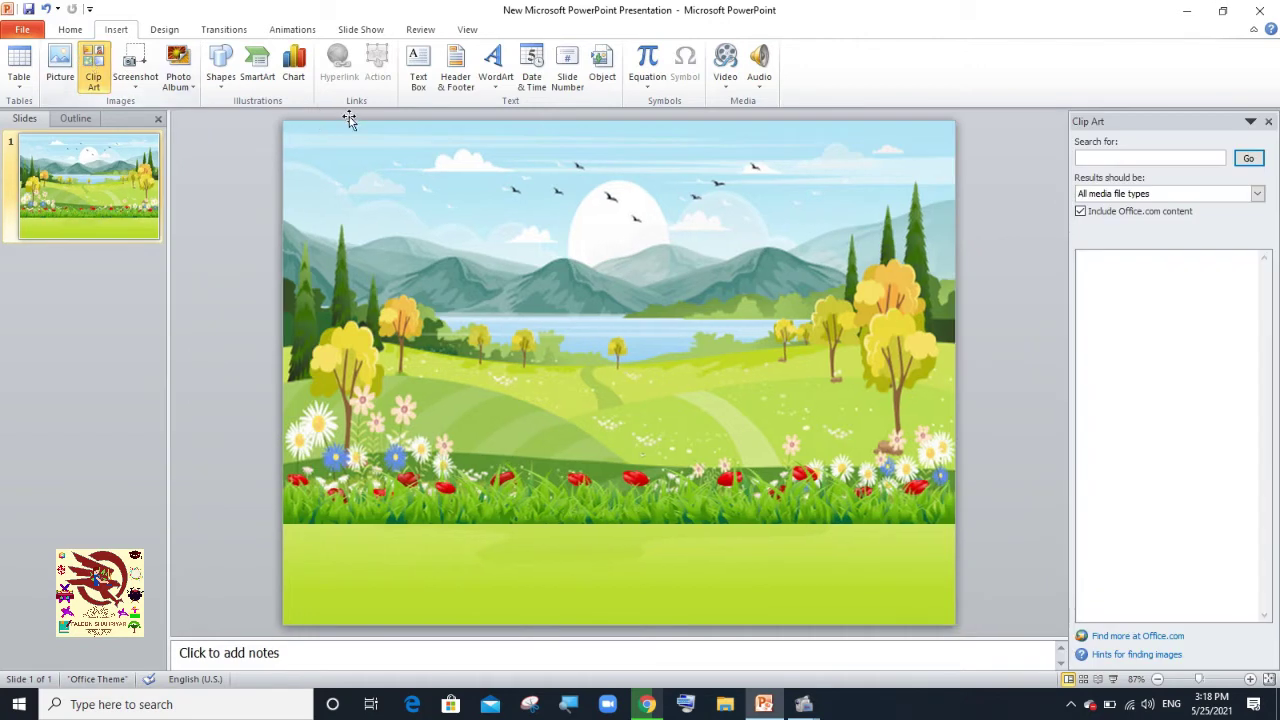
pyautogui.click(1270, 121)
pyautogui.click(60, 65)
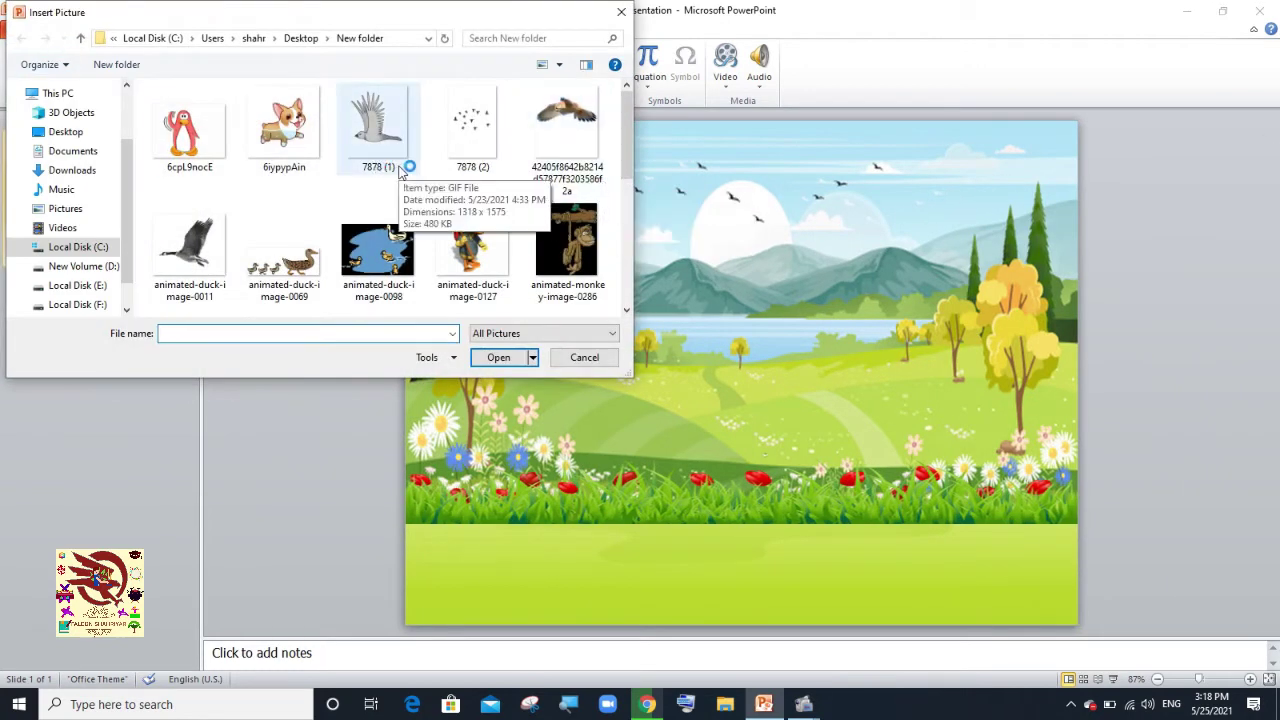
pyautogui.doubleClick(180, 148)
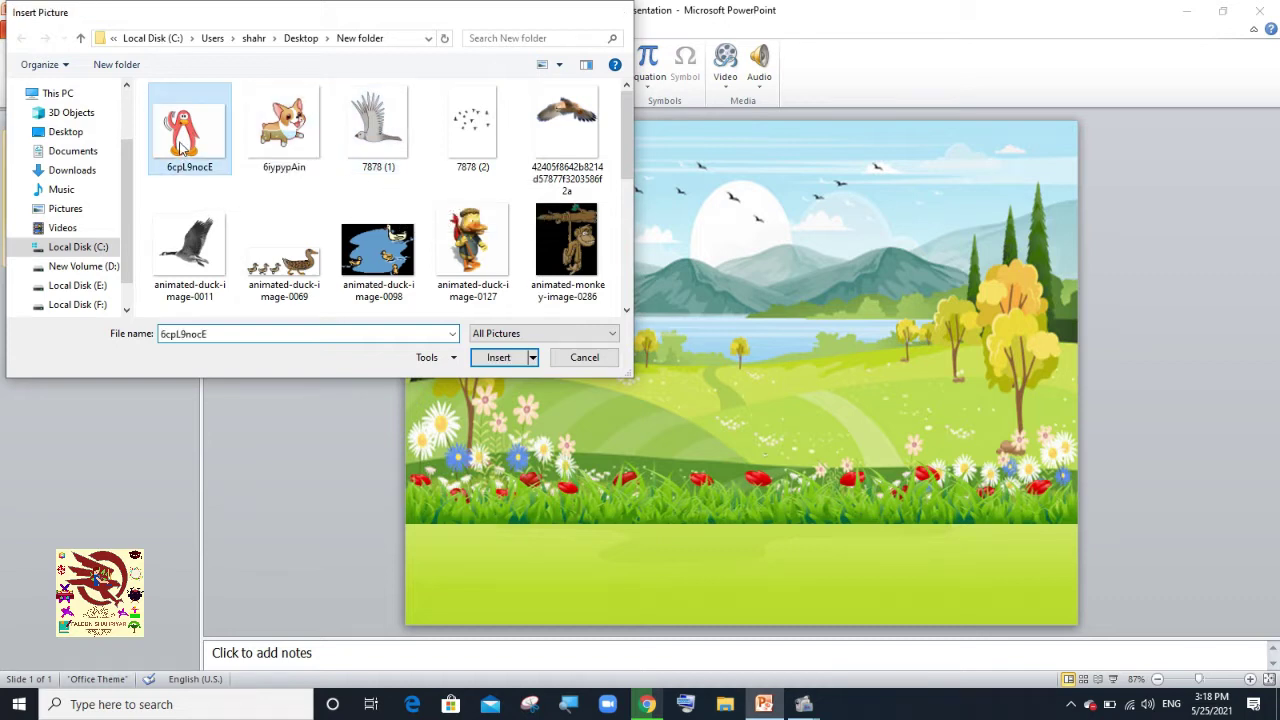
pyautogui.click(131, 68)
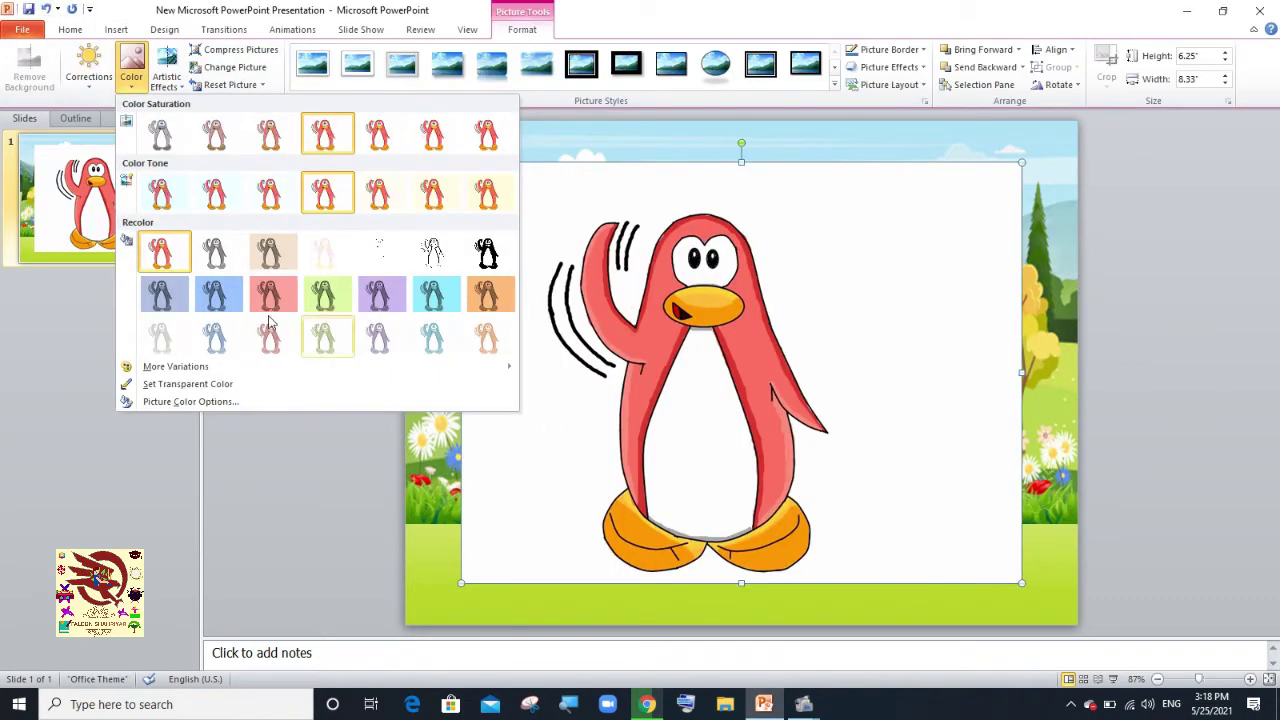
pyautogui.click(188, 383)
pyautogui.click(554, 408)
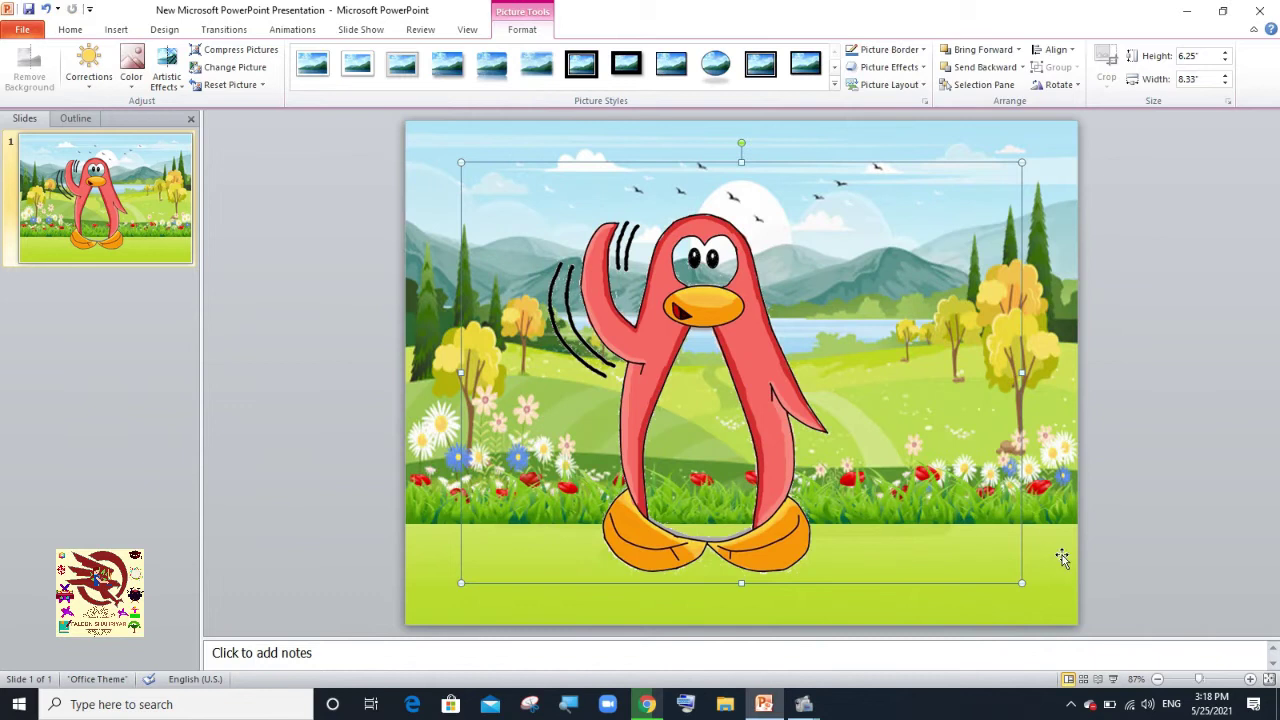
# Shrink the penguin and place it in front of the sun.
pyautogui.moveTo(1021, 583); pyautogui.dragTo(592, 261)
pyautogui.moveTo(517, 236); pyautogui.dragTo(743, 241)
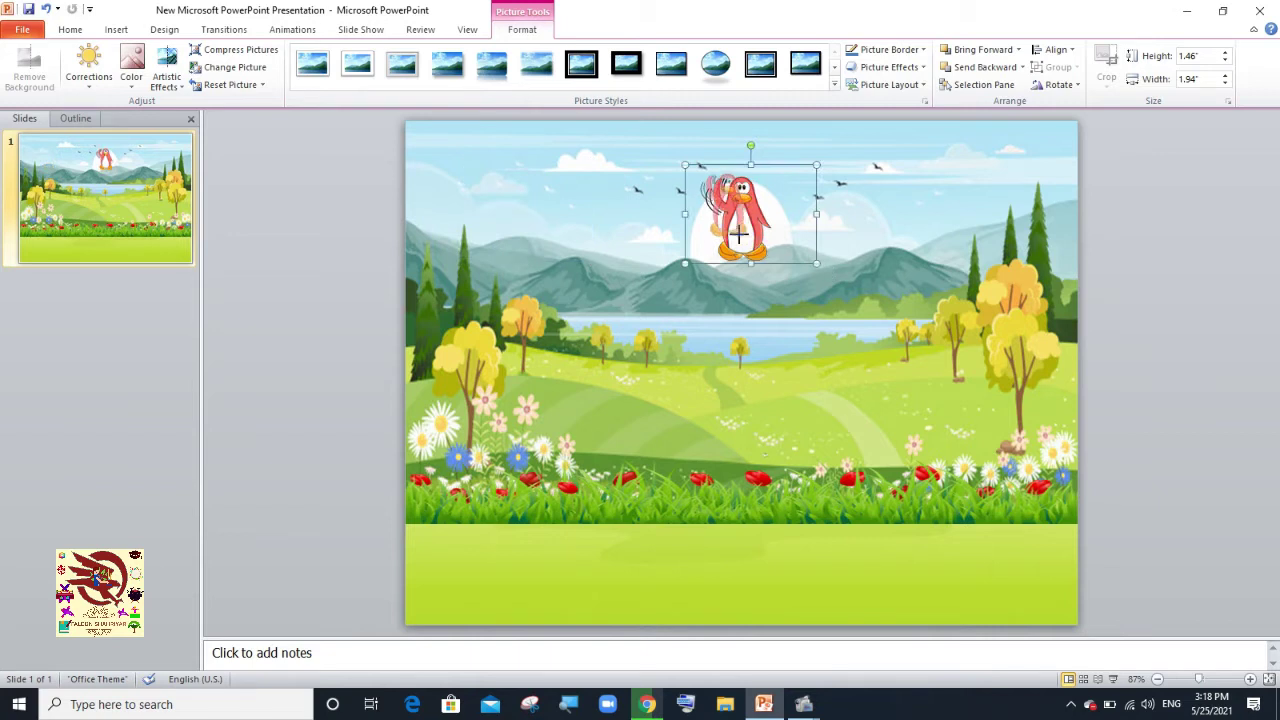
pyautogui.hotkey('shift', 'Down')
pyautogui.hotkey('shift', 'Down')
pyautogui.hotkey('shift', 'Down')
pyautogui.moveTo(724, 252)
pyautogui.mouseDown()
pyautogui.moveTo(773, 275)
pyautogui.moveTo(750, 268)
pyautogui.mouseUp()
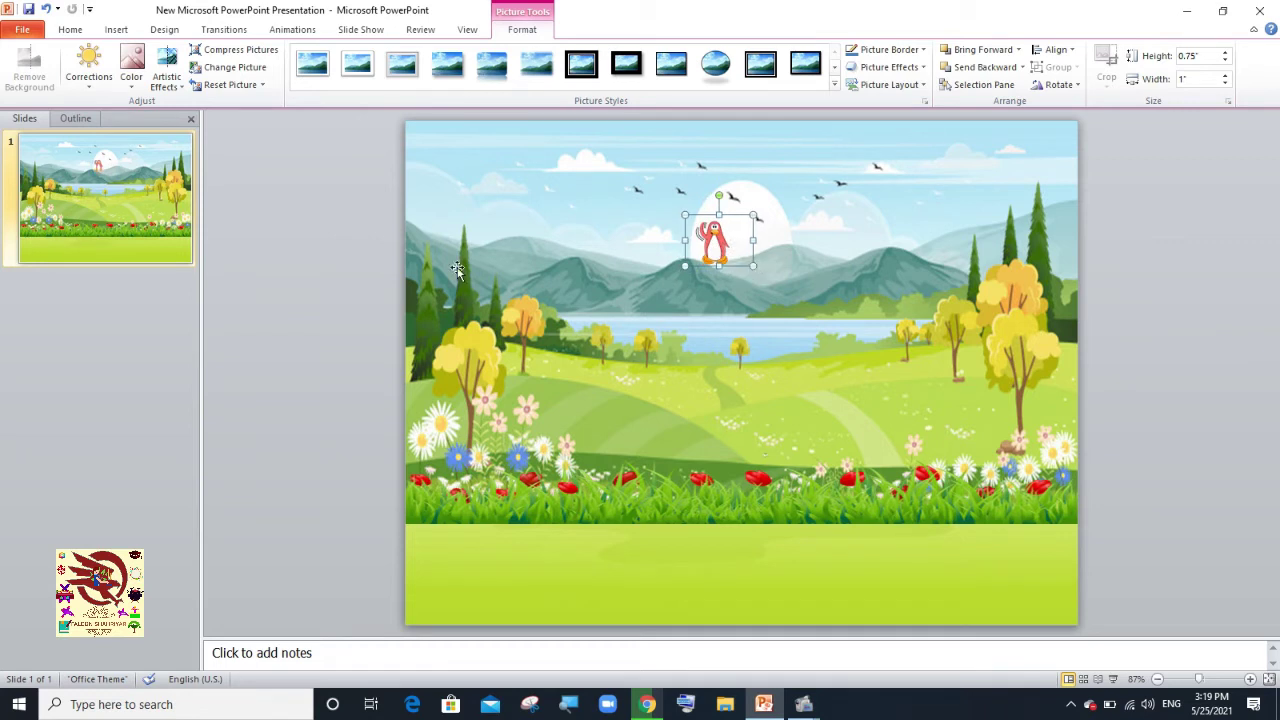
pyautogui.click(305, 342)
pyautogui.click(717, 245)
pyautogui.click(755, 310)
# Copy the penguin and paste three duplicates.
pyautogui.rightClick(713, 240)
pyautogui.click(744, 276)
pyautogui.rightClick(742, 275)
pyautogui.click(757, 314)
pyautogui.rightClick(727, 257)
pyautogui.click(760, 314)
pyautogui.rightClick(740, 268)
pyautogui.click(772, 316)
# Arrange the penguin copies into a small cluster around the sun.
pyautogui.moveTo(755, 257)
pyautogui.mouseDown()
pyautogui.moveTo(780, 219)
pyautogui.moveTo(690, 235)
pyautogui.mouseUp()
pyautogui.click(735, 270)
pyautogui.moveTo(520, 274); pyautogui.dragTo(444, 249)
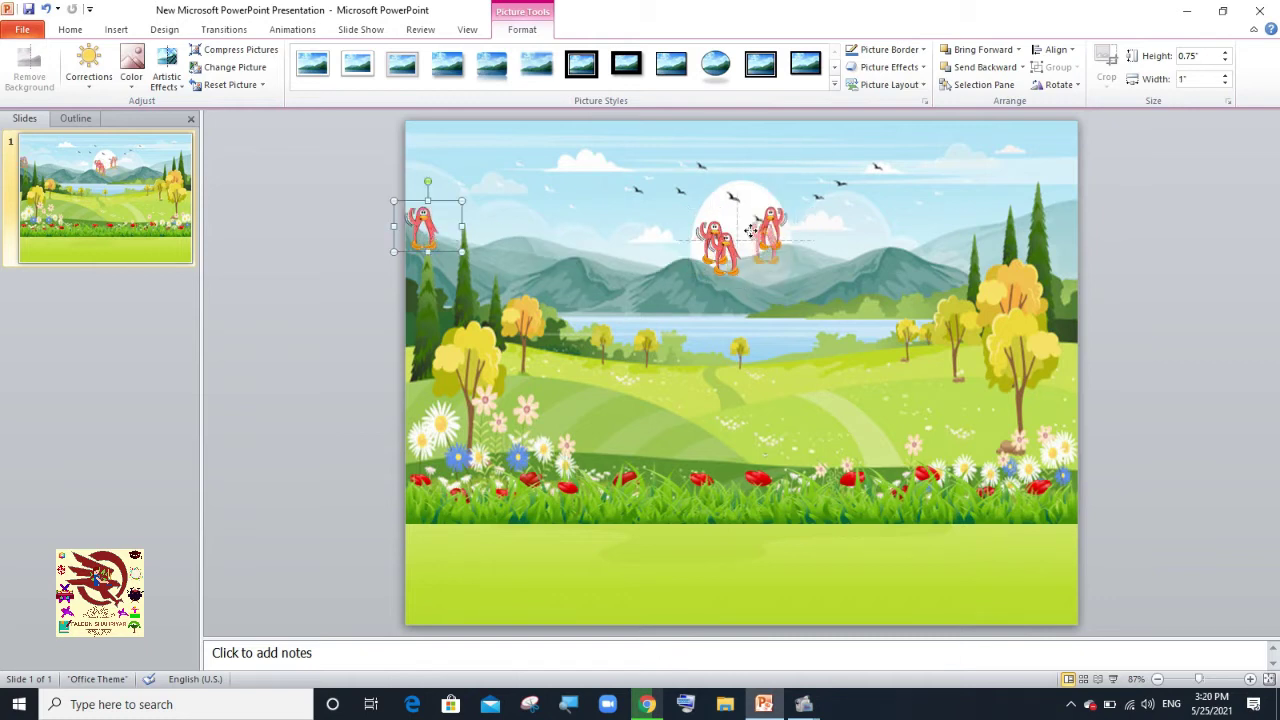
pyautogui.hotkey('ctrl', 'z')
pyautogui.moveTo(728, 226); pyautogui.dragTo(776, 281)
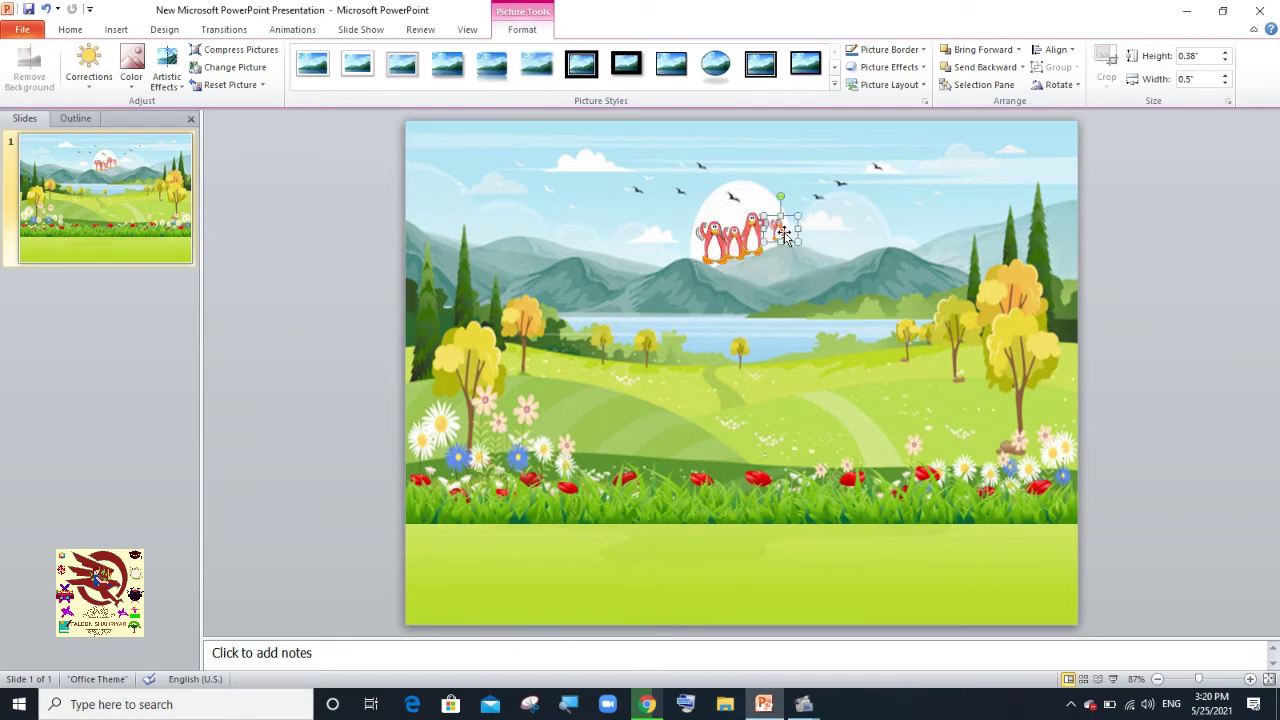
pyautogui.click(782, 287)
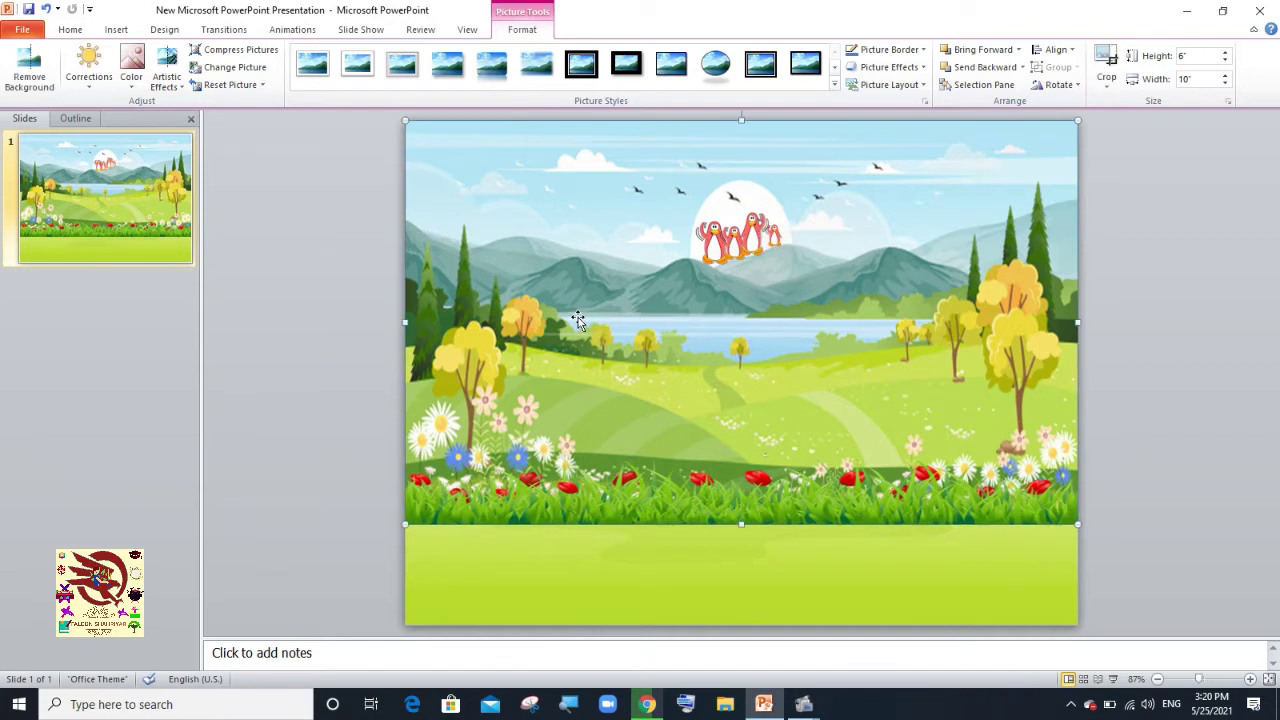
pyautogui.click(717, 229)
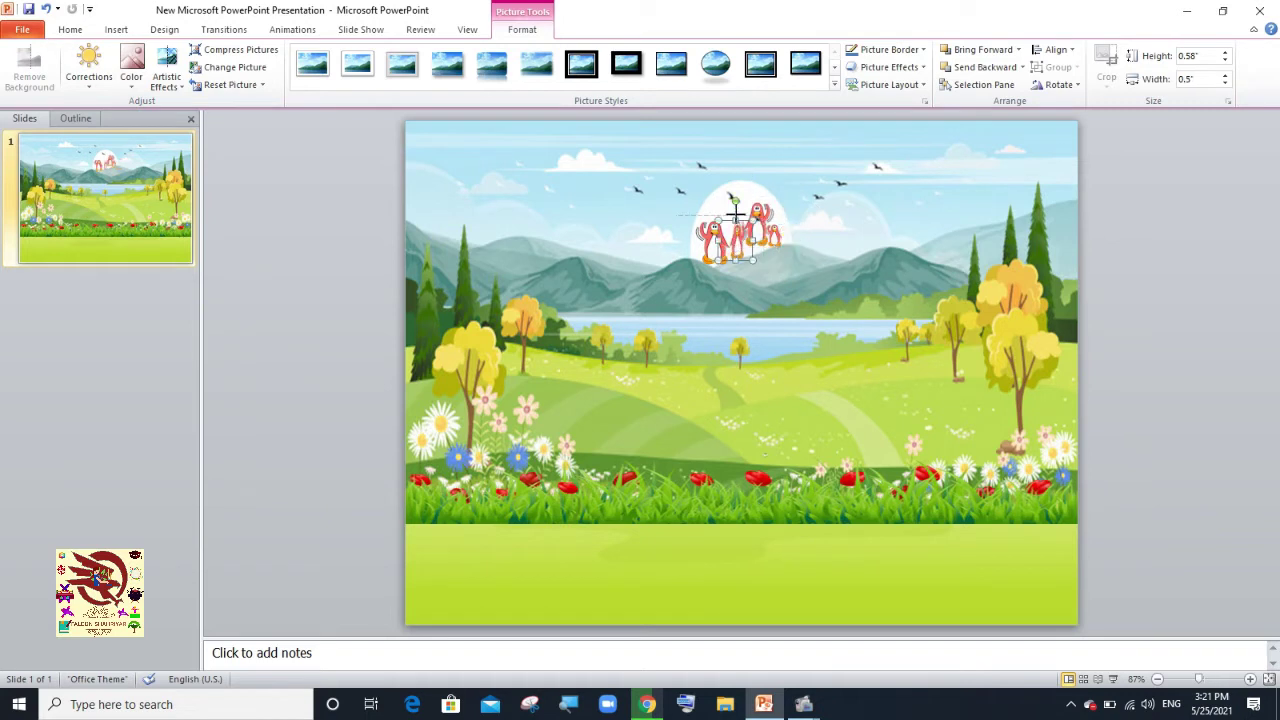
pyautogui.moveTo(743, 245)
pyautogui.mouseDown()
pyautogui.moveTo(806, 243)
pyautogui.moveTo(758, 236)
pyautogui.moveTo(786, 199)
pyautogui.moveTo(751, 236)
pyautogui.moveTo(820, 282)
pyautogui.moveTo(765, 230)
pyautogui.mouseUp()
# Insert the corgi picture and shrink it onto the lake's left shore.
pyautogui.click(808, 272)
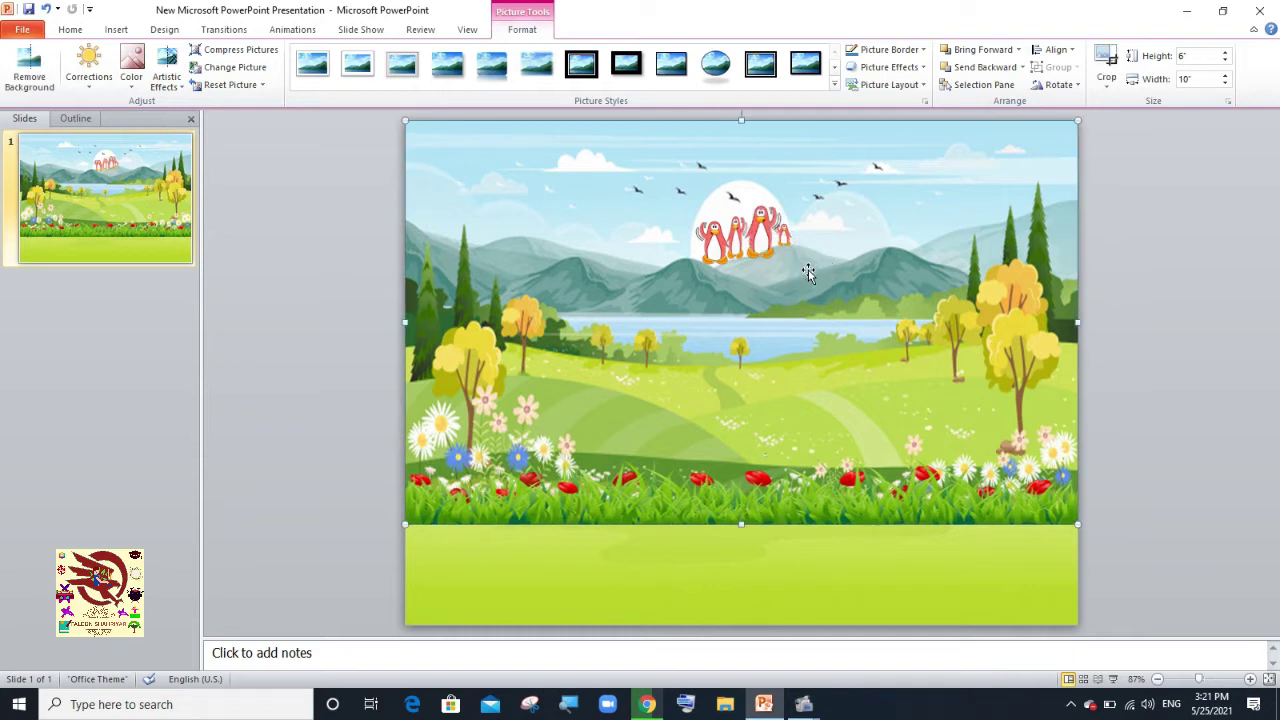
pyautogui.click(336, 302)
pyautogui.click(116, 29)
pyautogui.click(59, 60)
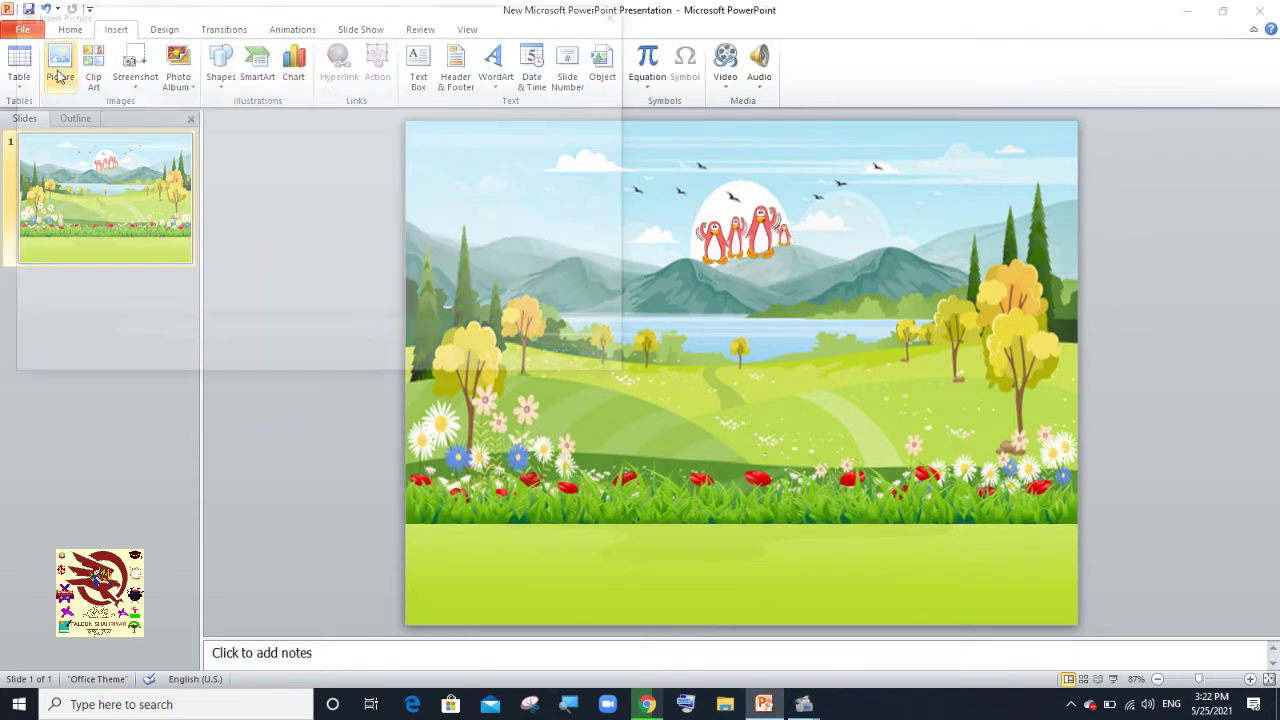
pyautogui.doubleClick(284, 125)
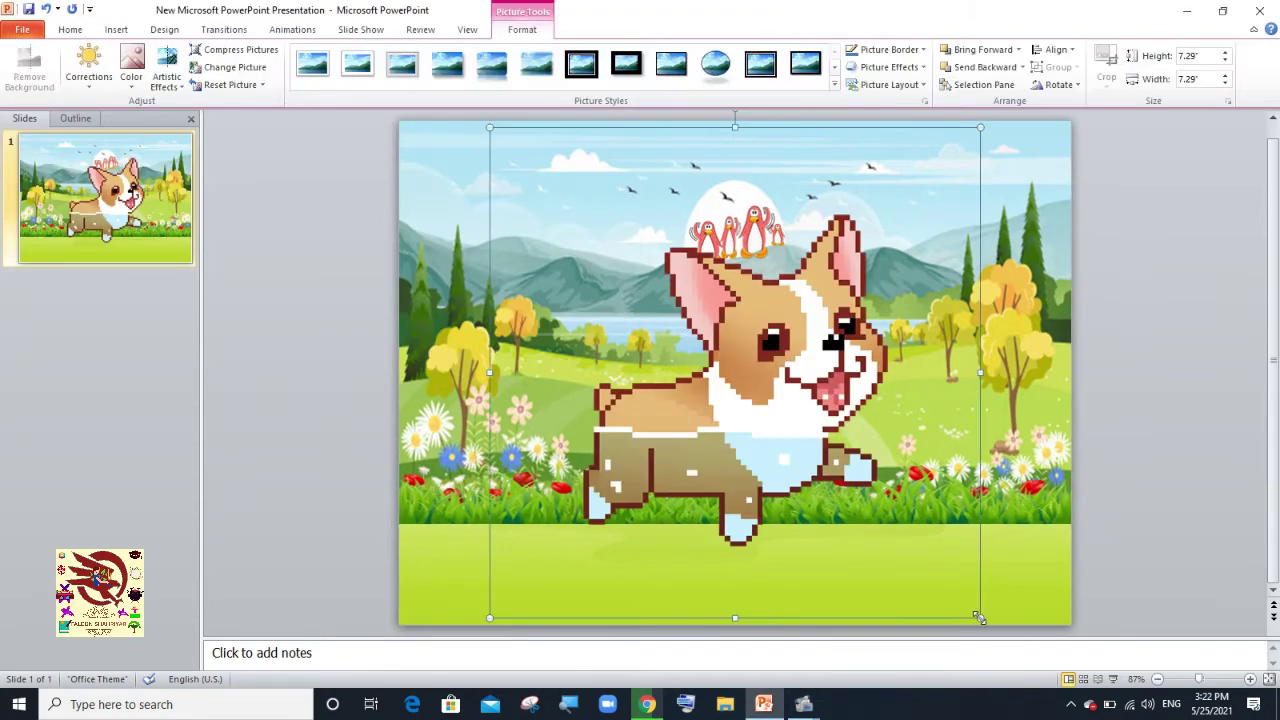
pyautogui.moveTo(978, 617)
pyautogui.mouseDown()
pyautogui.moveTo(584, 222)
pyautogui.moveTo(650, 310)
pyautogui.moveTo(545, 303)
pyautogui.mouseUp()
pyautogui.moveTo(650, 357); pyautogui.dragTo(618, 340)
pyautogui.moveTo(619, 341); pyautogui.dragTo(603, 326)
pyautogui.click(353, 398)
pyautogui.click(586, 314)
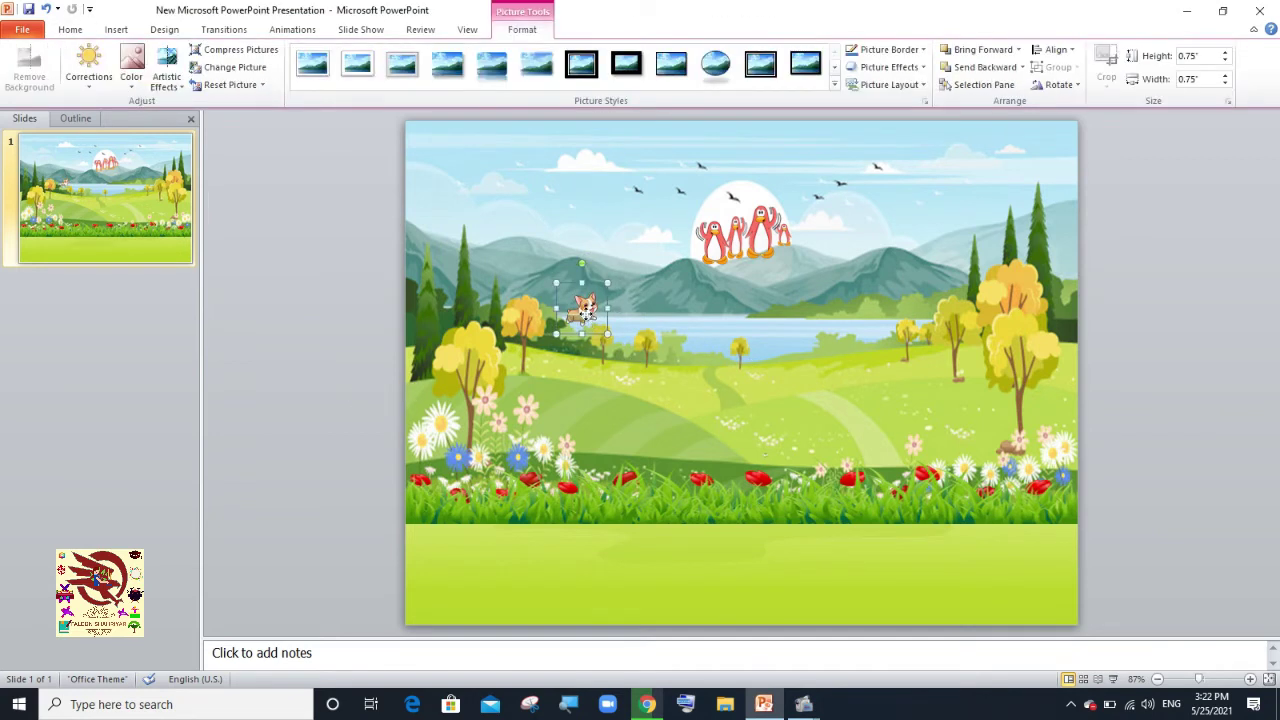
pyautogui.click(292, 390)
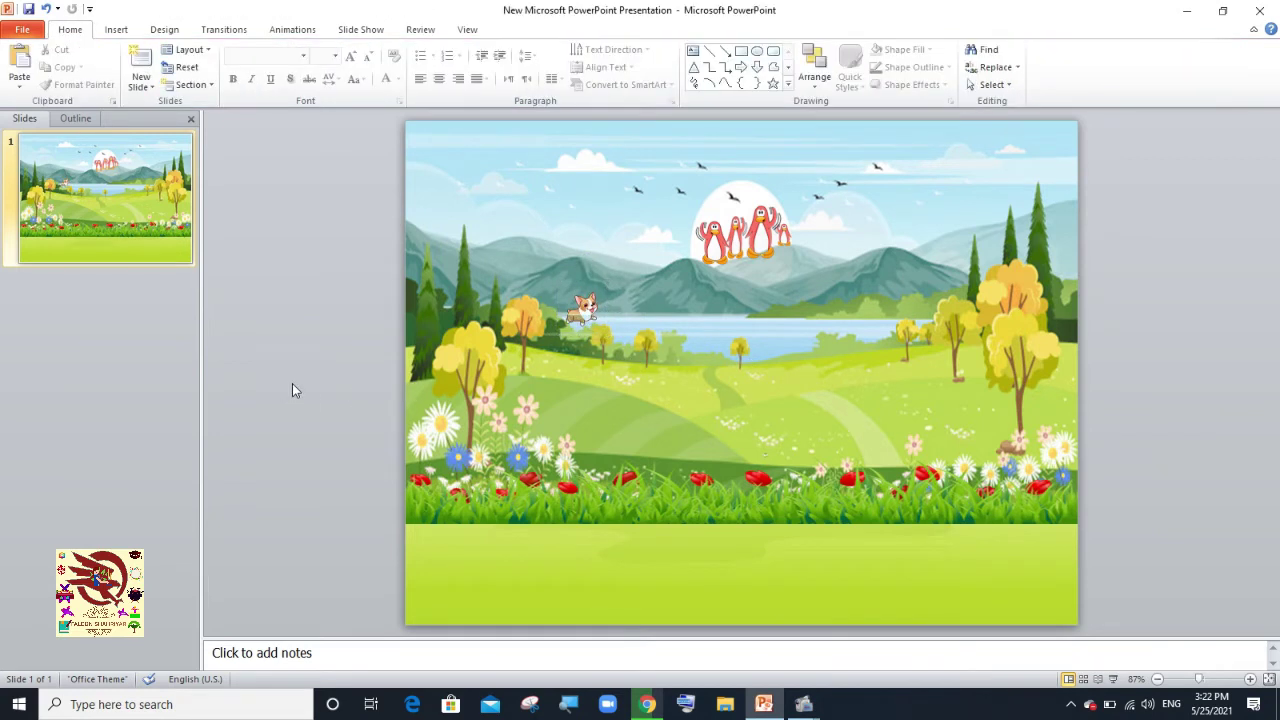
# Insert the grey bird, shrink it to 0.8" by 0.67", and place it off-slide right.
pyautogui.click(117, 29)
pyautogui.click(60, 65)
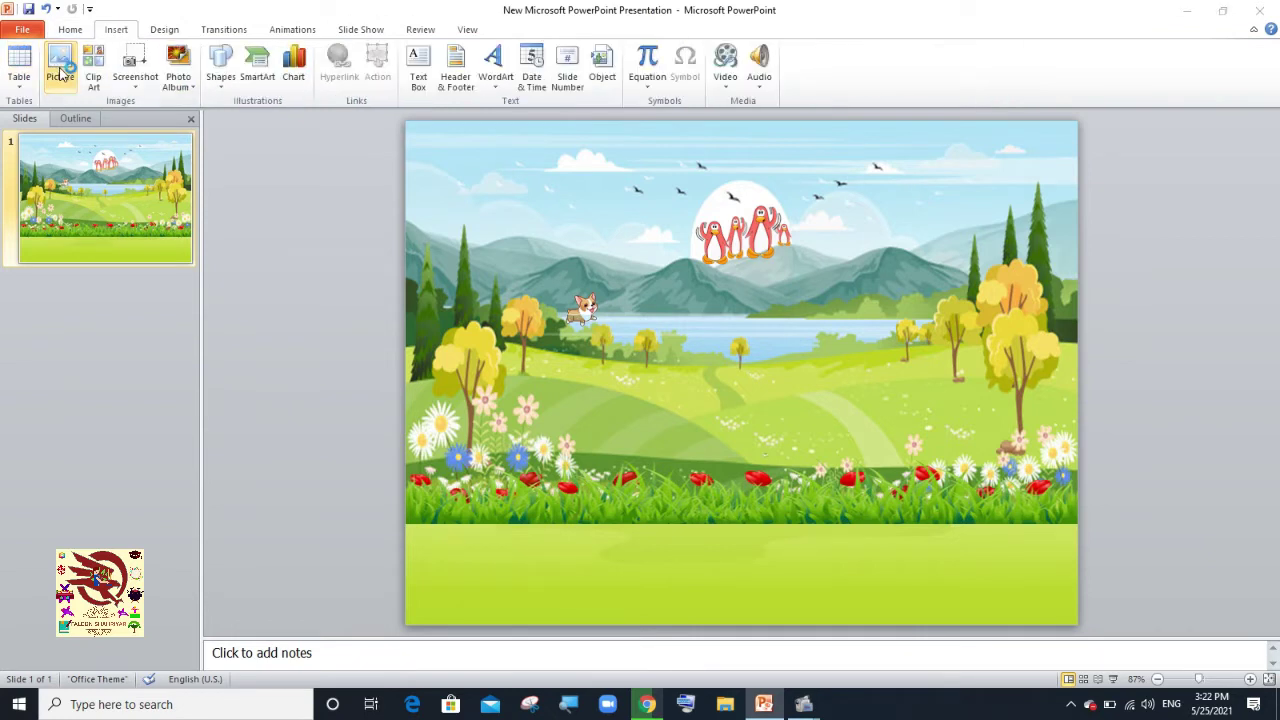
pyautogui.doubleClick(366, 129)
pyautogui.moveTo(629, 301); pyautogui.dragTo(629, 245)
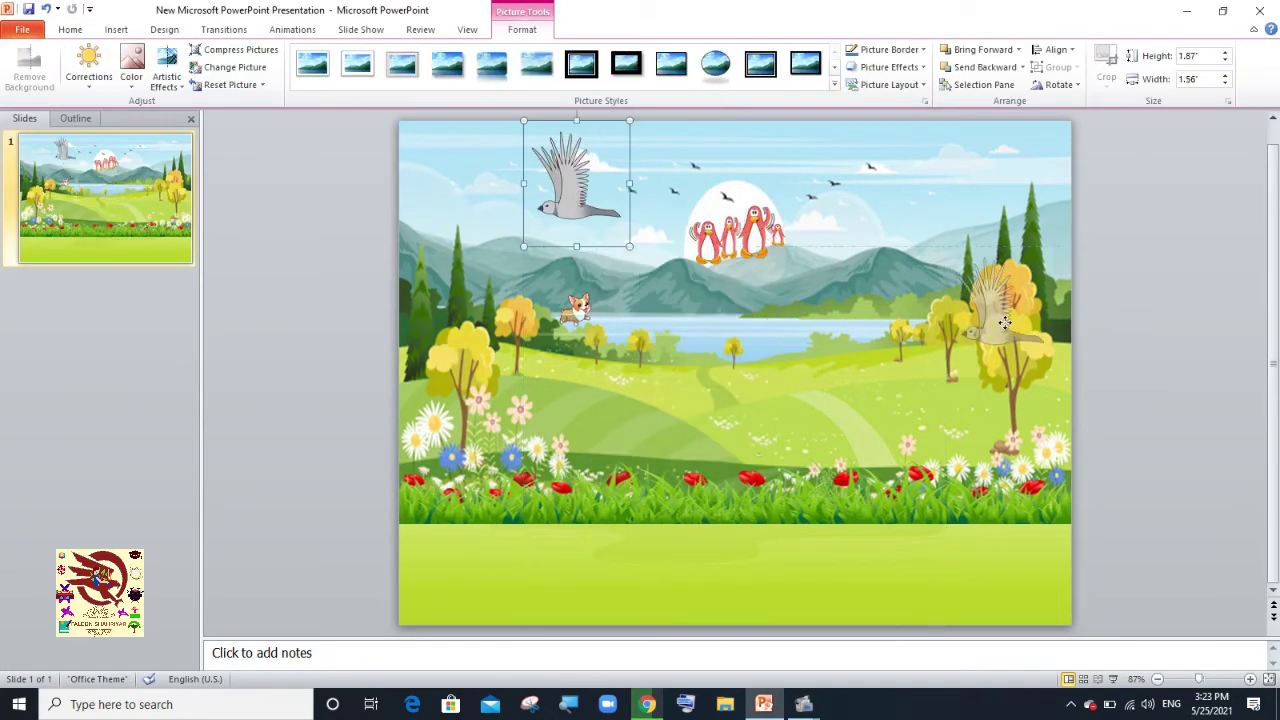
pyautogui.moveTo(576, 181); pyautogui.dragTo(1181, 271)
pyautogui.moveTo(1233, 336); pyautogui.dragTo(1164, 254)
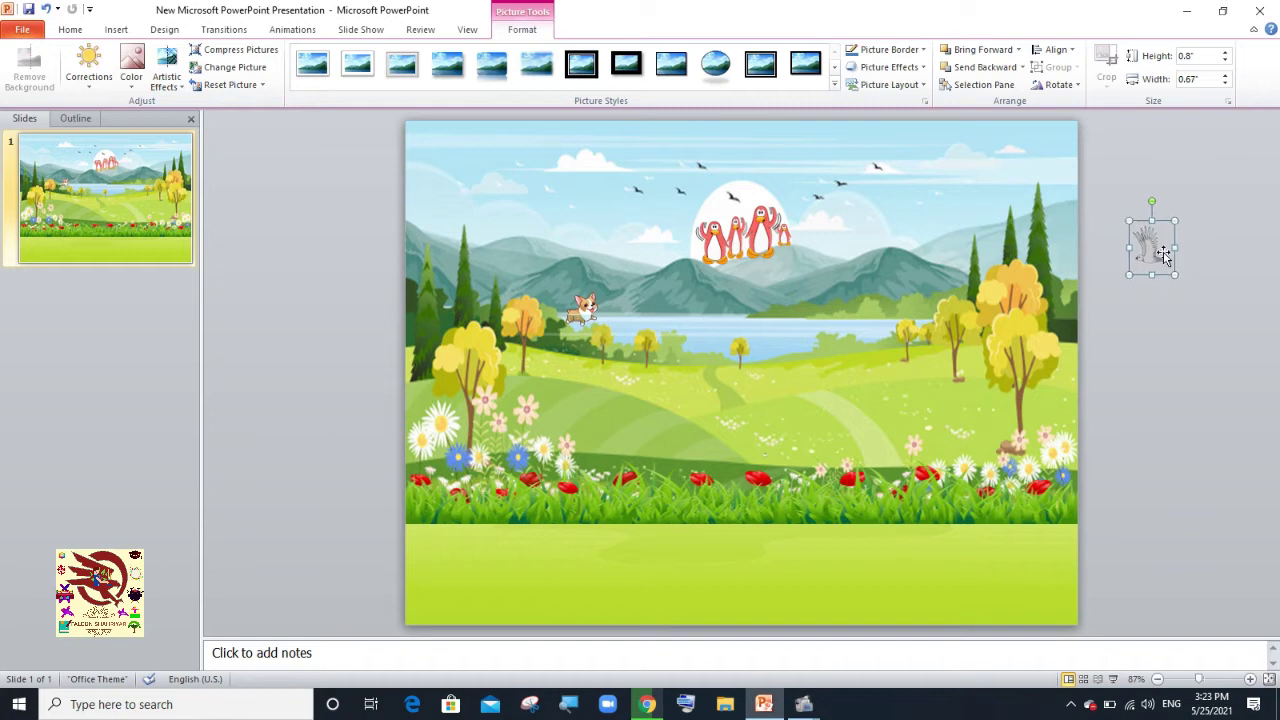
# Duplicate the grey bird and place the copy just outside the slide's left edge.
pyautogui.rightClick(1157, 241)
pyautogui.click(1085, 269)
pyautogui.rightClick(1177, 271)
pyautogui.click(1084, 337)
pyautogui.moveTo(1189, 261); pyautogui.dragTo(1085, 272)
pyautogui.moveTo(371, 265); pyautogui.dragTo(352, 265)
# Nudge the right-hand grey bird slightly lower.
pyautogui.click(1152, 240)
pyautogui.moveTo(1151, 235); pyautogui.dragTo(1145, 311)
pyautogui.click(289, 397)
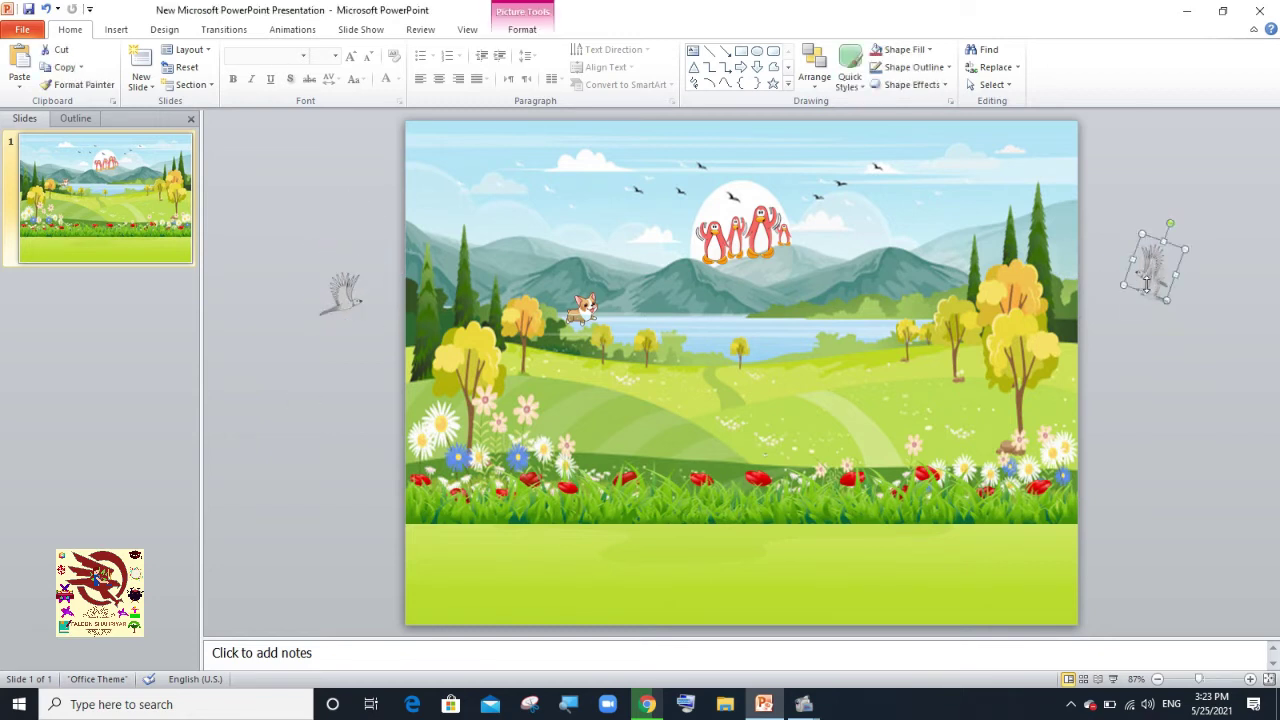
pyautogui.click(116, 29)
# Insert the black-birds flock, shrink it to about 1.38" by 0.92", and place it off-slide right.
pyautogui.click(60, 65)
pyautogui.doubleClick(559, 137)
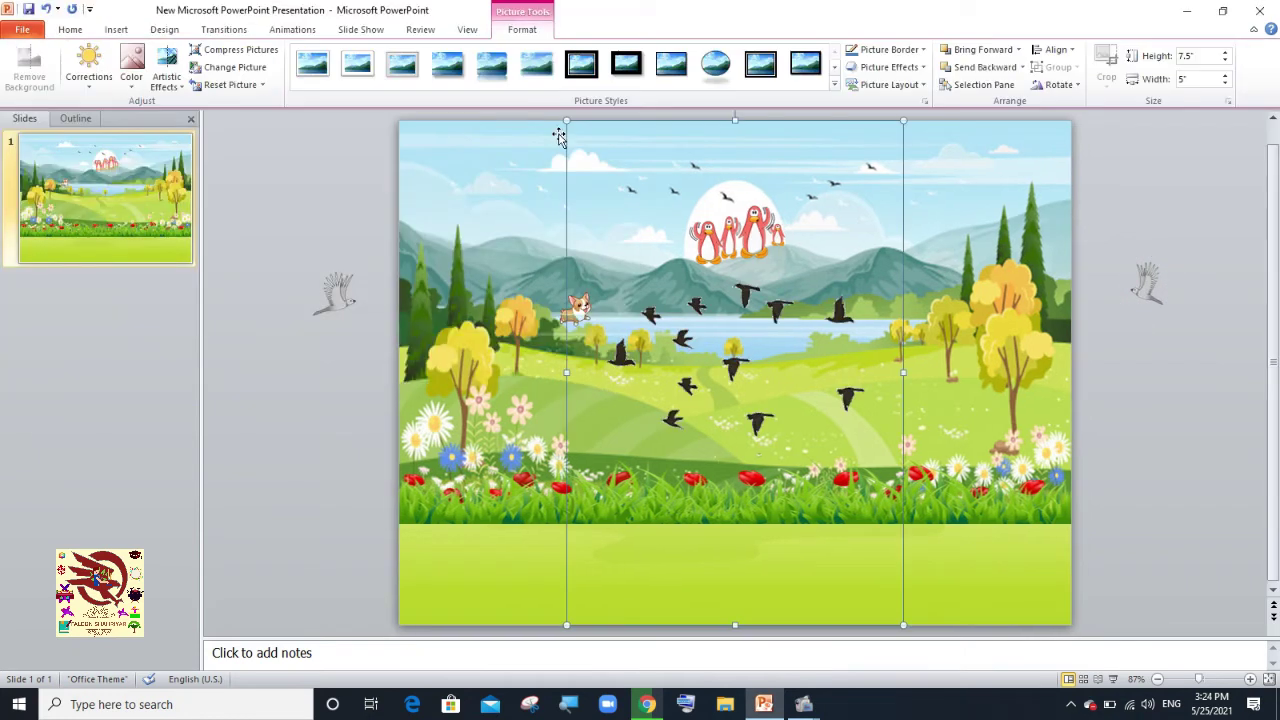
pyautogui.moveTo(903, 627); pyautogui.dragTo(630, 215)
pyautogui.moveTo(598, 165); pyautogui.dragTo(1140, 178)
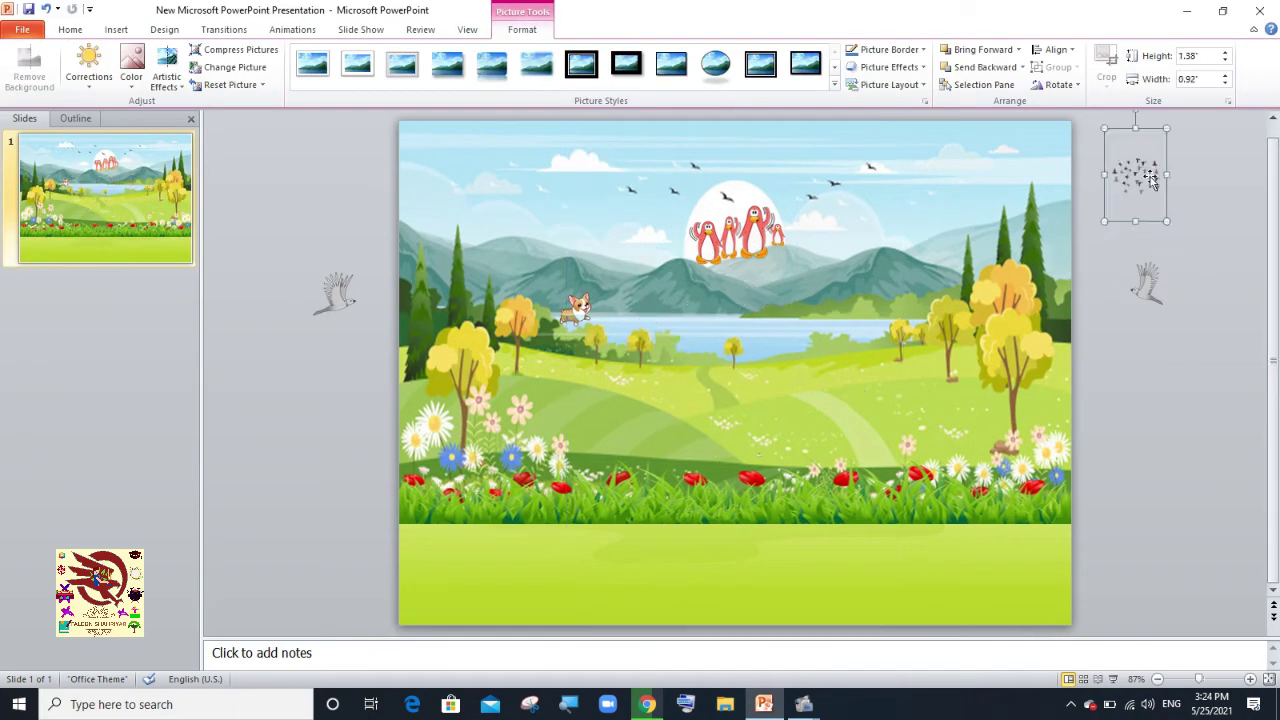
# Duplicate the flock picture and move the copy outside the slide's left edge.
pyautogui.rightClick(1140, 178)
pyautogui.click(1165, 208)
pyautogui.rightClick(1150, 390)
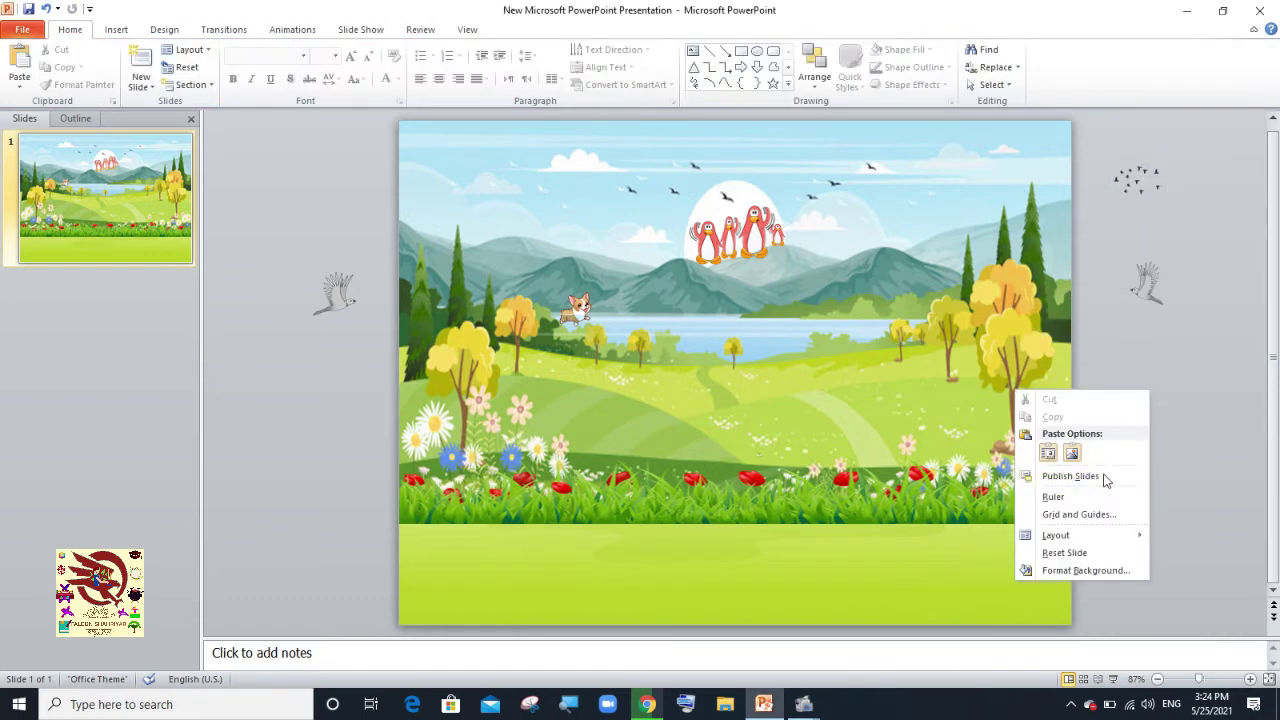
pyautogui.click(1054, 451)
pyautogui.moveTo(1024, 217)
pyautogui.mouseDown()
pyautogui.moveTo(981, 243)
pyautogui.moveTo(1090, 235)
pyautogui.mouseUp()
pyautogui.moveTo(420, 205); pyautogui.dragTo(318, 190)
# Set the flock copy above the left grey bird, then add a shrunken eagle off-slide right.
pyautogui.moveTo(300, 148); pyautogui.dragTo(335, 238)
pyautogui.click(1176, 396)
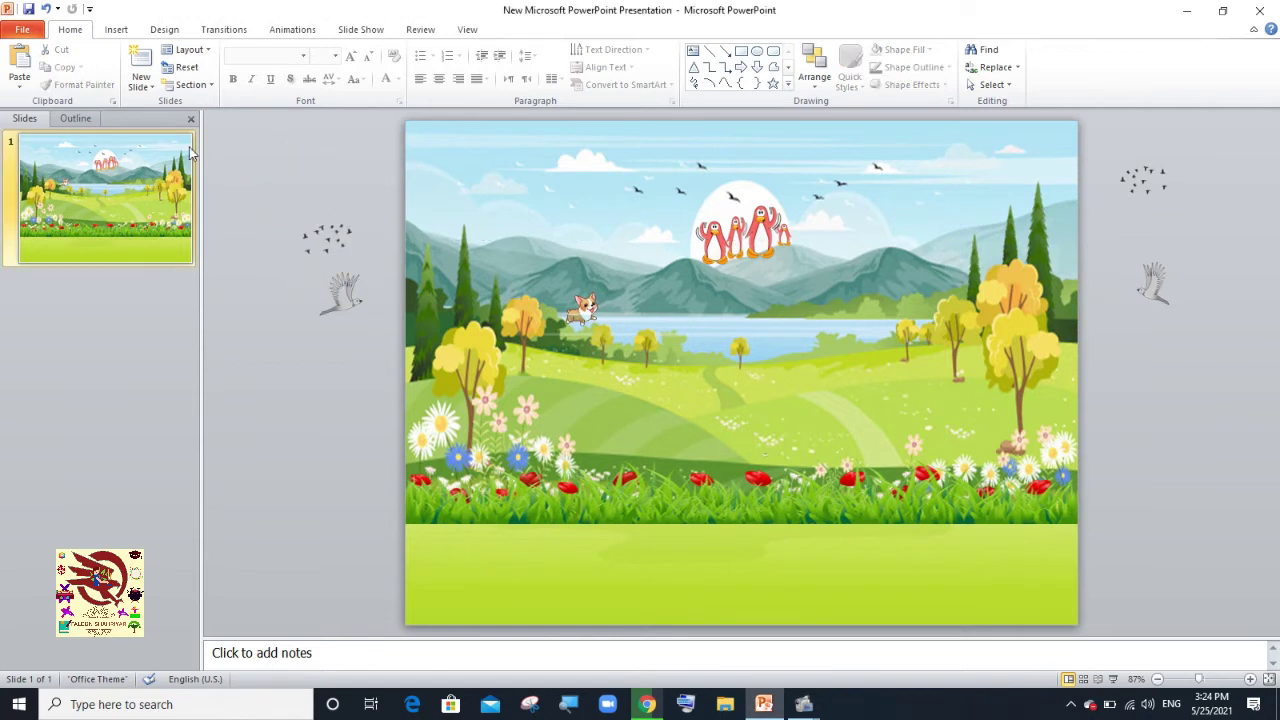
pyautogui.click(116, 29)
pyautogui.click(58, 66)
pyautogui.doubleClick(566, 130)
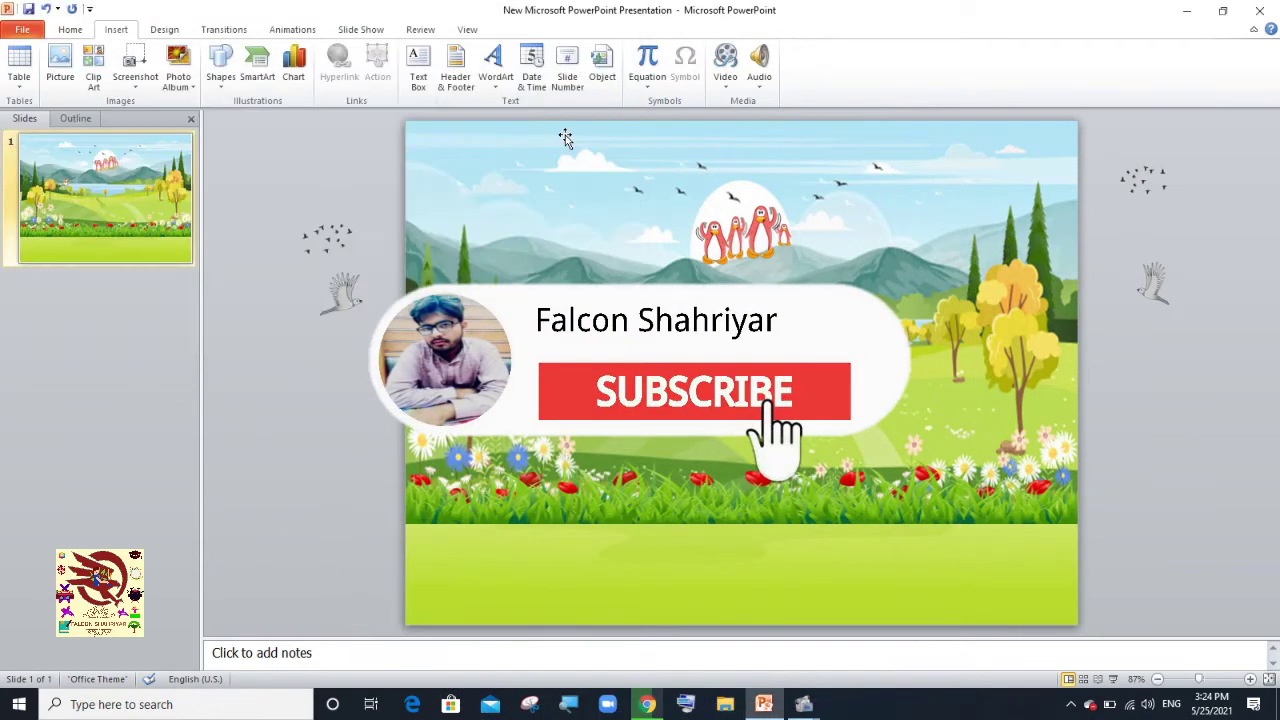
pyautogui.moveTo(885, 541)
pyautogui.mouseDown()
pyautogui.moveTo(650, 267)
pyautogui.moveTo(1172, 236)
pyautogui.moveTo(1155, 226)
pyautogui.mouseUp()
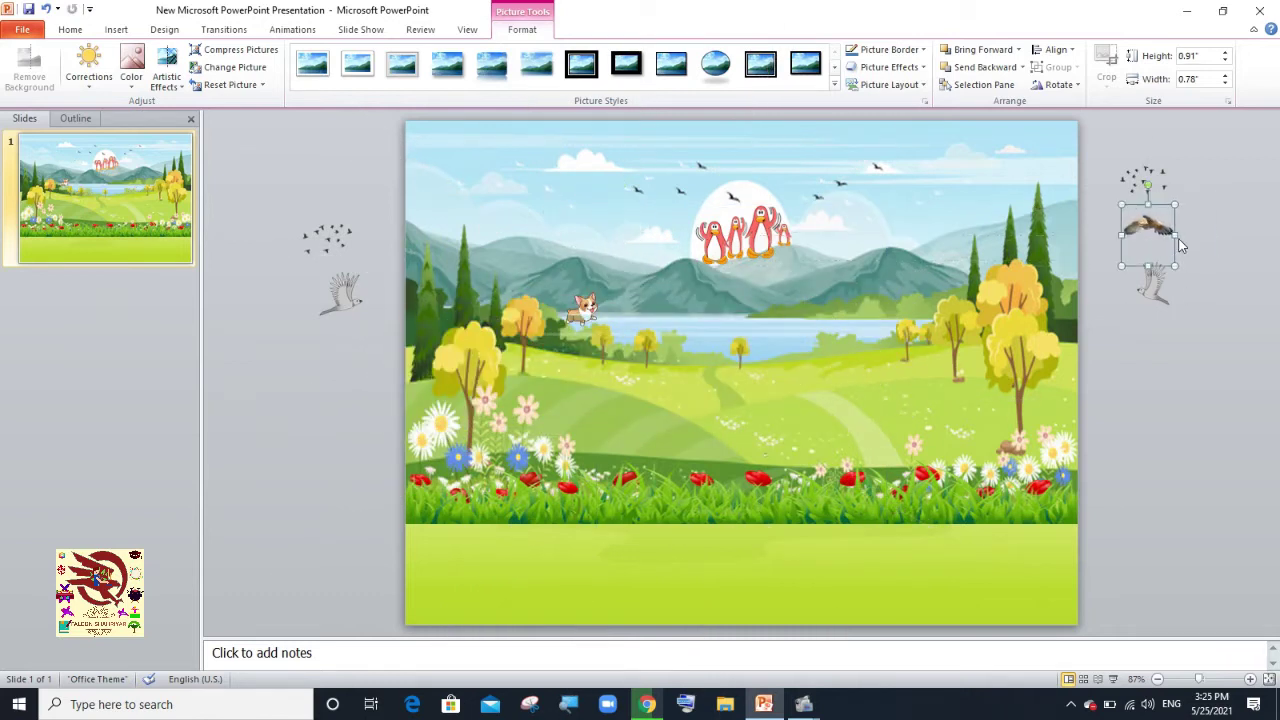
# Duplicate the eagle and place the copy outside the slide's left edge.
pyautogui.rightClick(1172, 232)
pyautogui.click(1080, 266)
pyautogui.rightClick(1200, 423)
pyautogui.click(1086, 486)
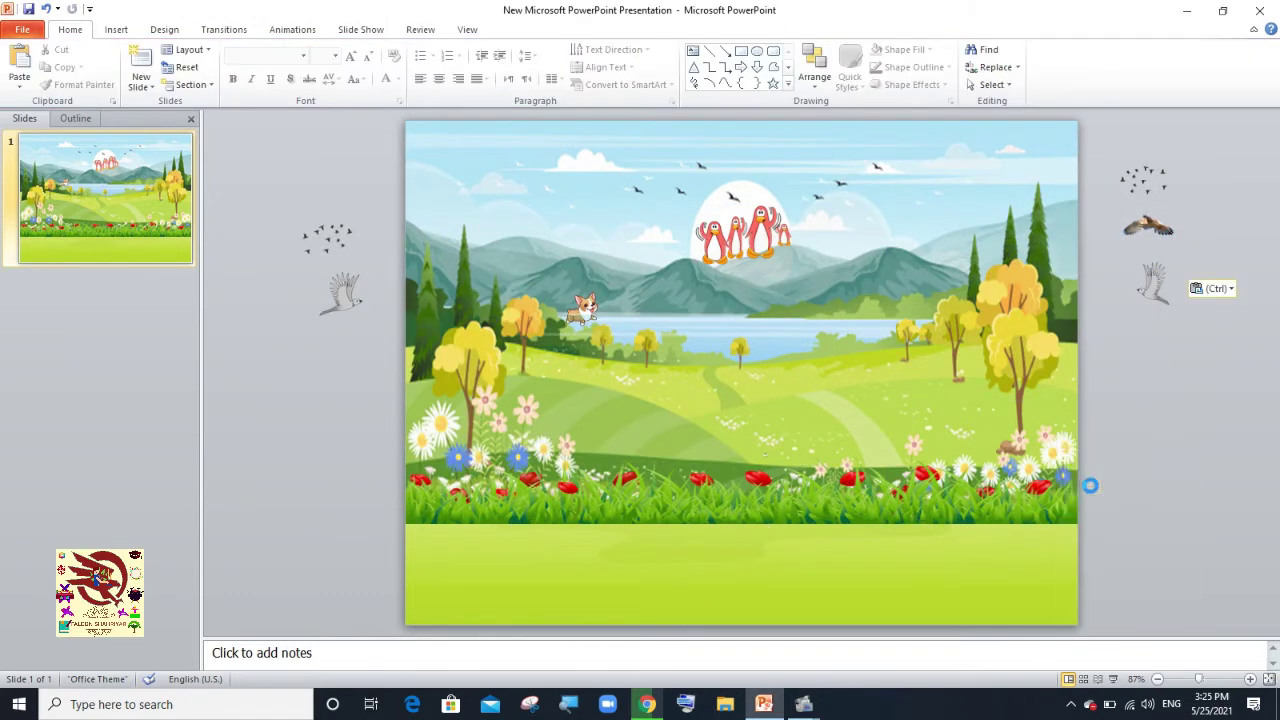
pyautogui.moveTo(343, 181)
pyautogui.mouseDown()
pyautogui.moveTo(317, 193)
pyautogui.moveTo(352, 157)
pyautogui.mouseUp()
# Insert the goose picture, shrink it, and place it off-slide right.
pyautogui.click(116, 29)
pyautogui.click(60, 65)
pyautogui.click(187, 258)
pyautogui.doubleClick(187, 258)
pyautogui.moveTo(740, 380); pyautogui.dragTo(1149, 406)
pyautogui.moveTo(1214, 466); pyautogui.dragTo(1172, 416)
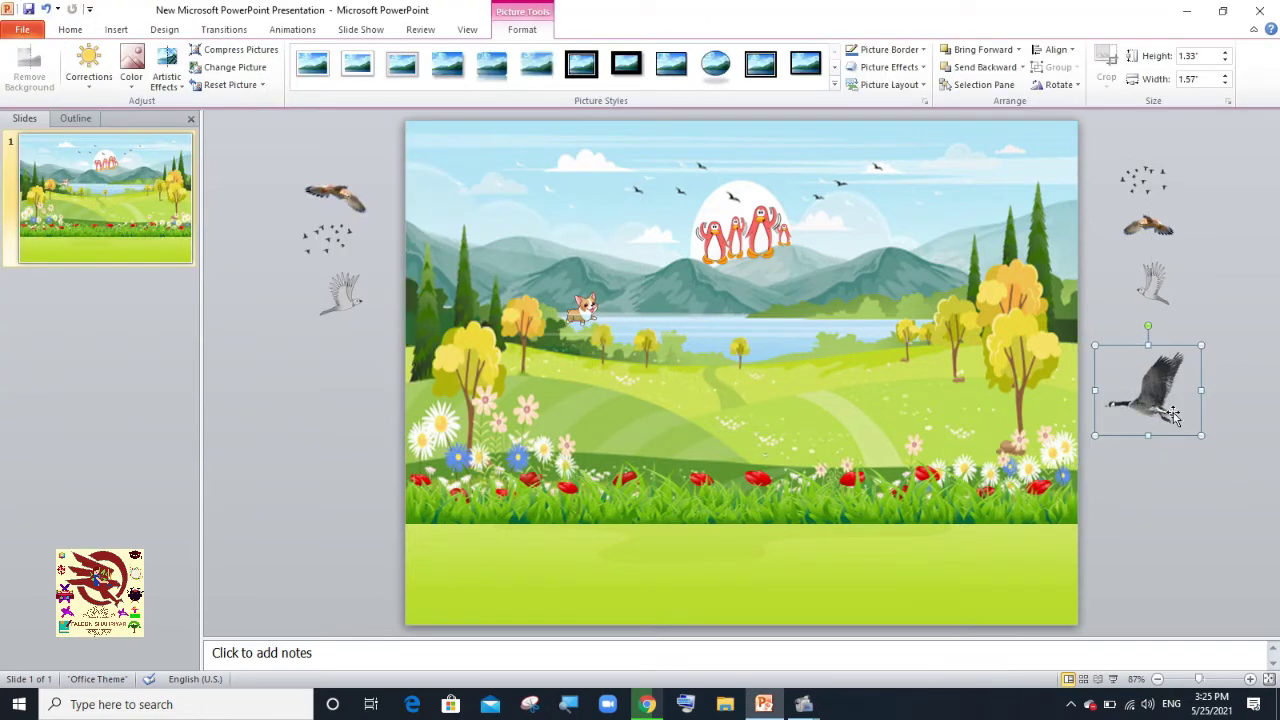
# Duplicate the goose off-slide left and tilt the copy about 16° counter-clockwise.
pyautogui.rightClick(1152, 422)
pyautogui.click(1175, 443)
pyautogui.rightClick(1040, 392)
pyautogui.click(1060, 478)
pyautogui.moveTo(1150, 400)
pyautogui.mouseDown()
pyautogui.moveTo(345, 378)
pyautogui.moveTo(502, 356)
pyautogui.moveTo(324, 363)
pyautogui.mouseUp()
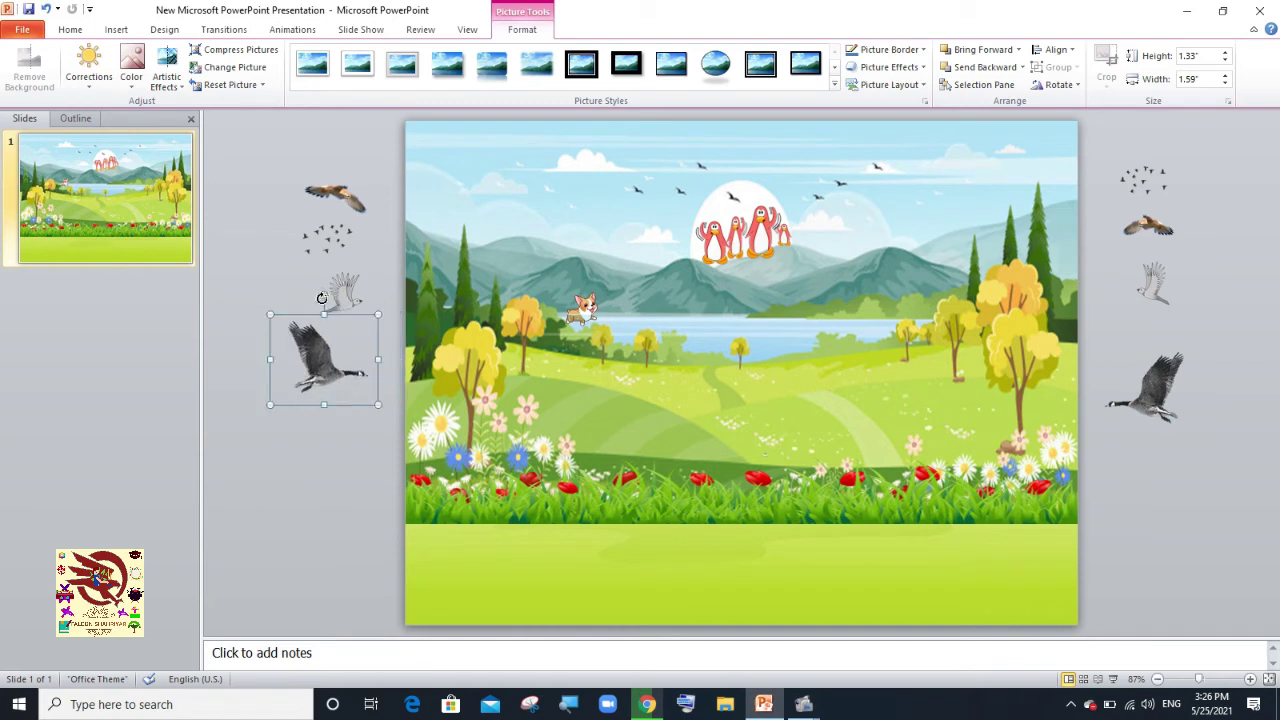
pyautogui.moveTo(308, 291); pyautogui.dragTo(306, 297)
pyautogui.moveTo(372, 381); pyautogui.dragTo(355, 372)
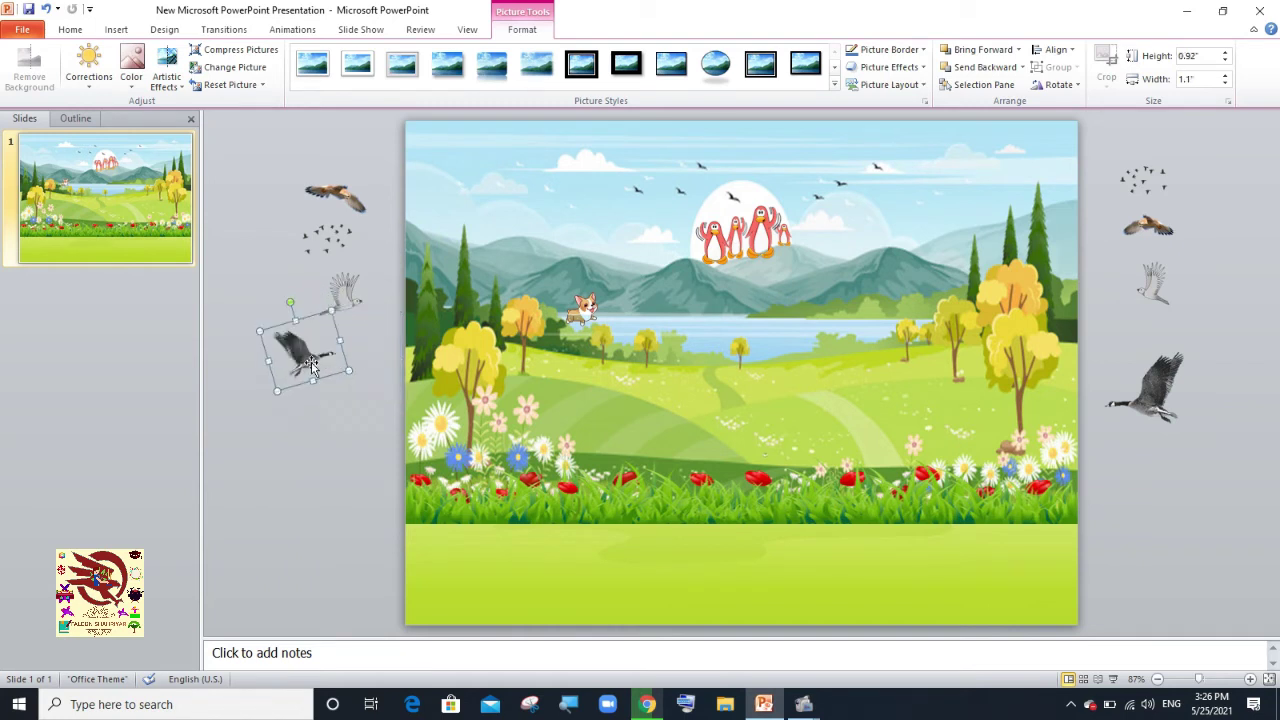
pyautogui.click(346, 420)
# Insert the duck-and-ducklings picture outside the slide's lower left.
pyautogui.click(116, 29)
pyautogui.click(60, 70)
pyautogui.doubleClick(284, 245)
pyautogui.moveTo(763, 386)
pyautogui.mouseDown()
pyautogui.moveTo(361, 567)
pyautogui.moveTo(457, 586)
pyautogui.moveTo(360, 553)
pyautogui.mouseUp()
# Paste a smaller duck family copy off-slide right, just below the goose.
pyautogui.rightClick(370, 548)
pyautogui.click(404, 343)
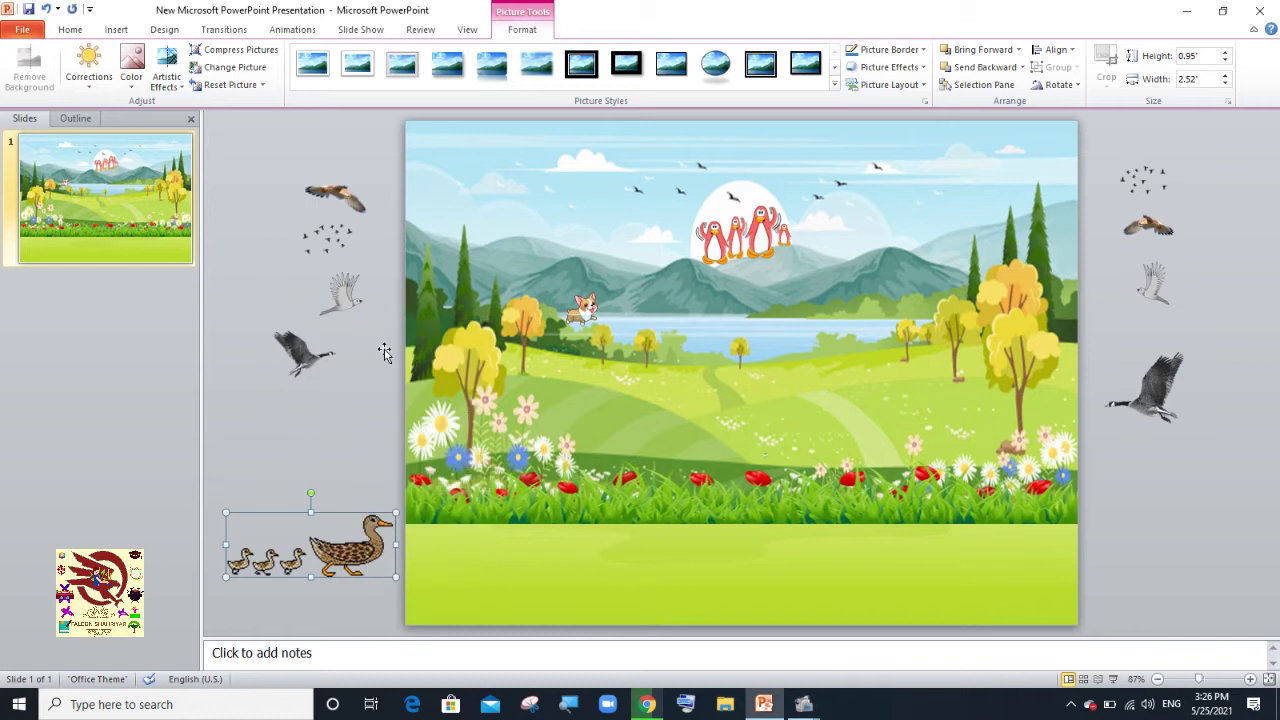
pyautogui.rightClick(358, 482)
pyautogui.click(390, 540)
pyautogui.moveTo(390, 540); pyautogui.dragTo(374, 418)
pyautogui.moveTo(394, 470)
pyautogui.mouseDown()
pyautogui.moveTo(308, 437)
pyautogui.moveTo(1203, 450)
pyautogui.moveTo(1094, 468)
pyautogui.moveTo(1170, 447)
pyautogui.mouseUp()
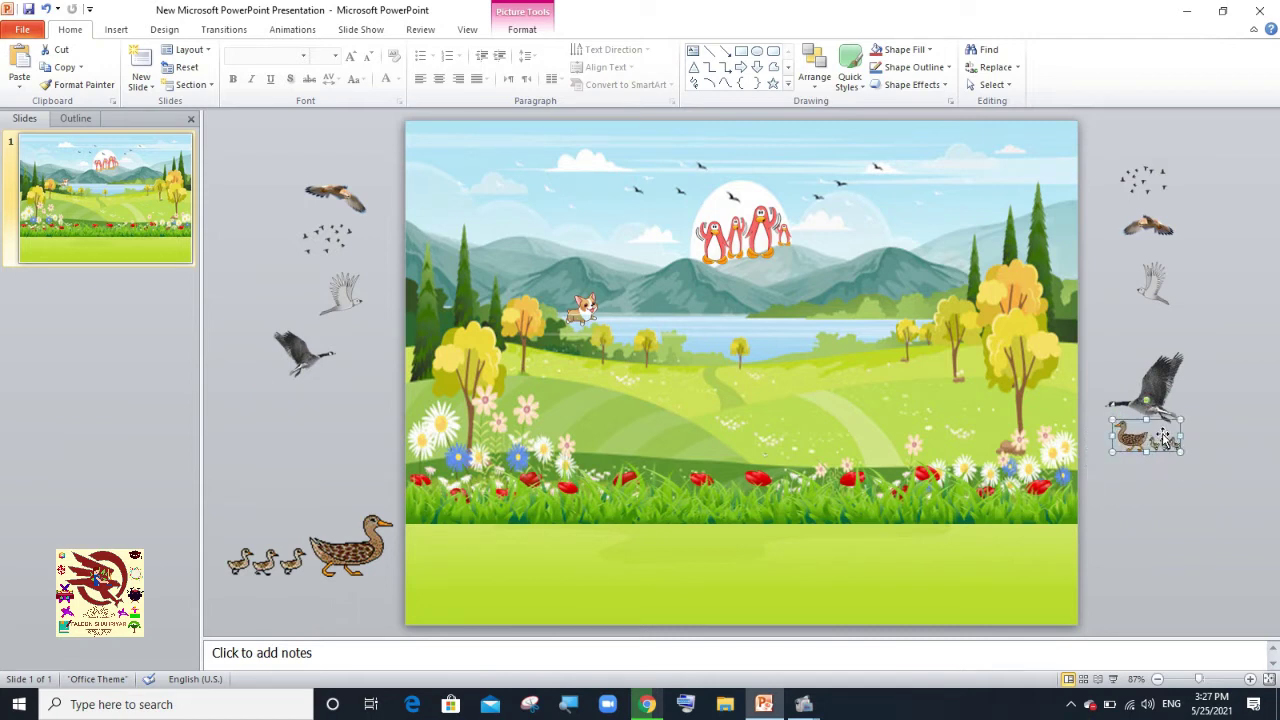
pyautogui.moveTo(1174, 334)
pyautogui.mouseDown()
pyautogui.moveTo(1134, 332)
pyautogui.moveTo(1102, 357)
pyautogui.mouseUp()
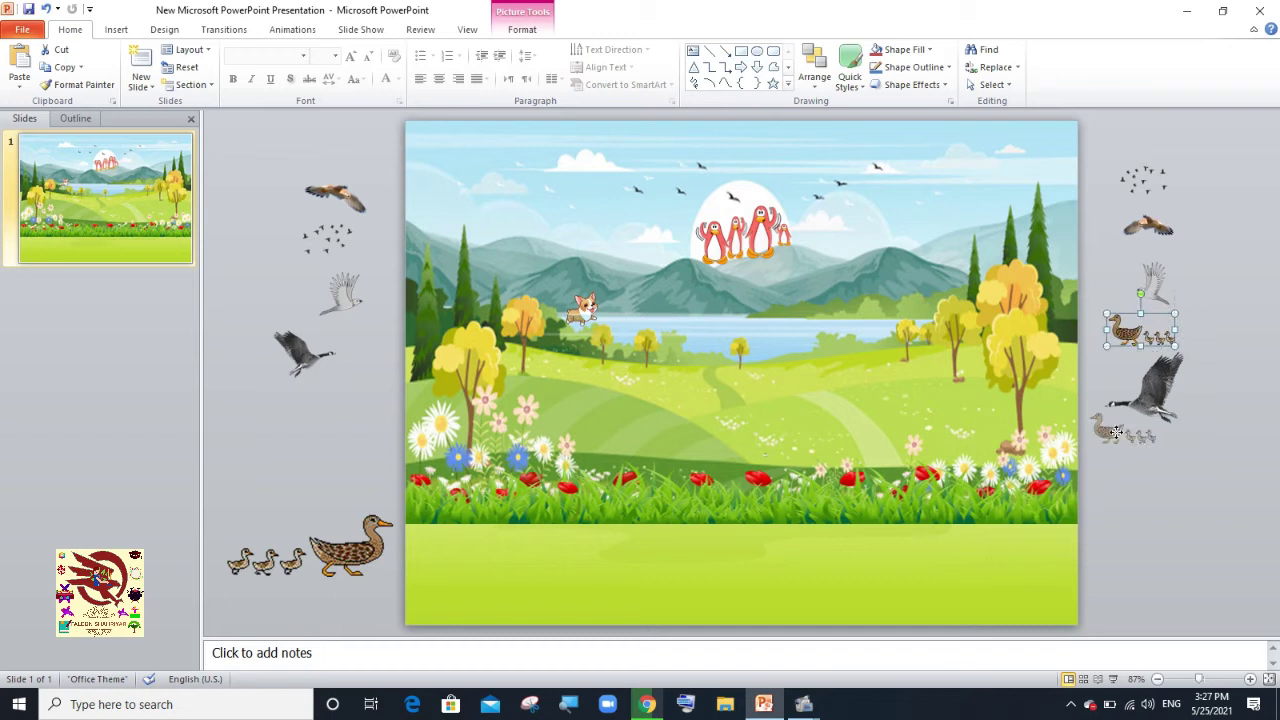
pyautogui.moveTo(1116, 432); pyautogui.dragTo(1118, 434)
pyautogui.click(1128, 491)
# Insert the duck-on-water picture and shrink it onto the lake.
pyautogui.click(116, 29)
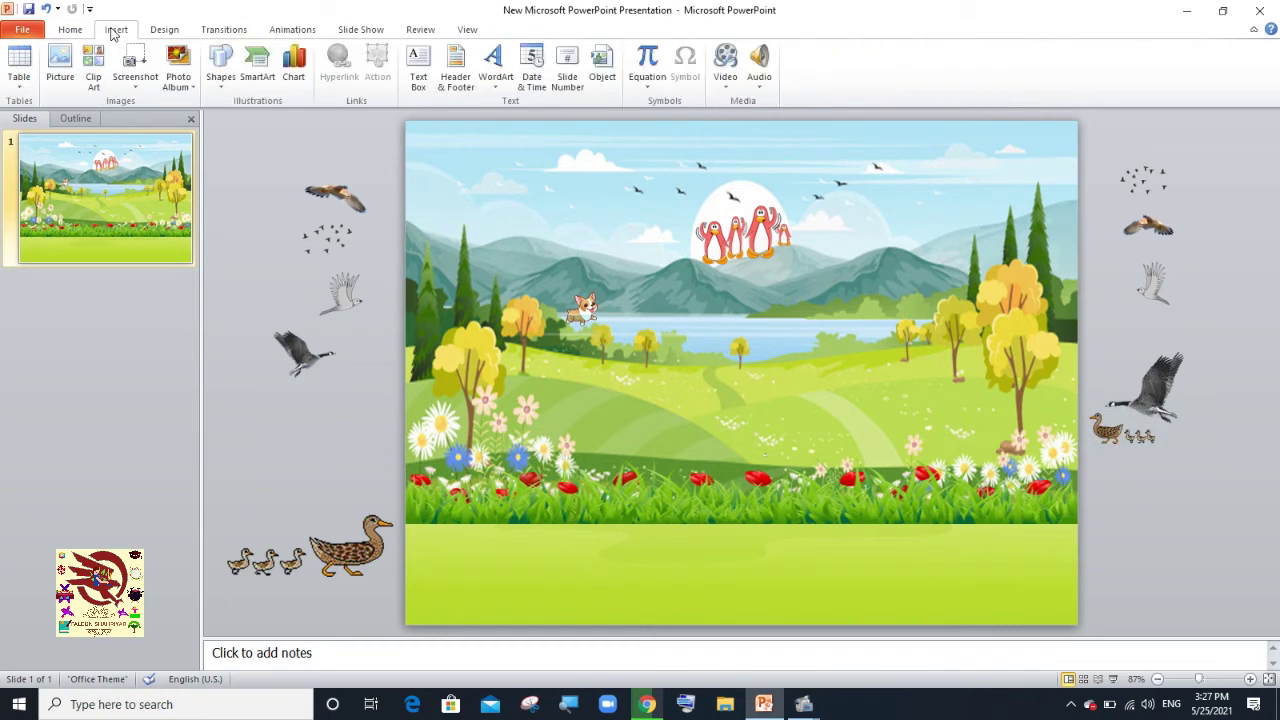
pyautogui.click(57, 65)
pyautogui.click(380, 245)
pyautogui.doubleClick(404, 248)
pyautogui.moveTo(757, 390); pyautogui.dragTo(799, 302)
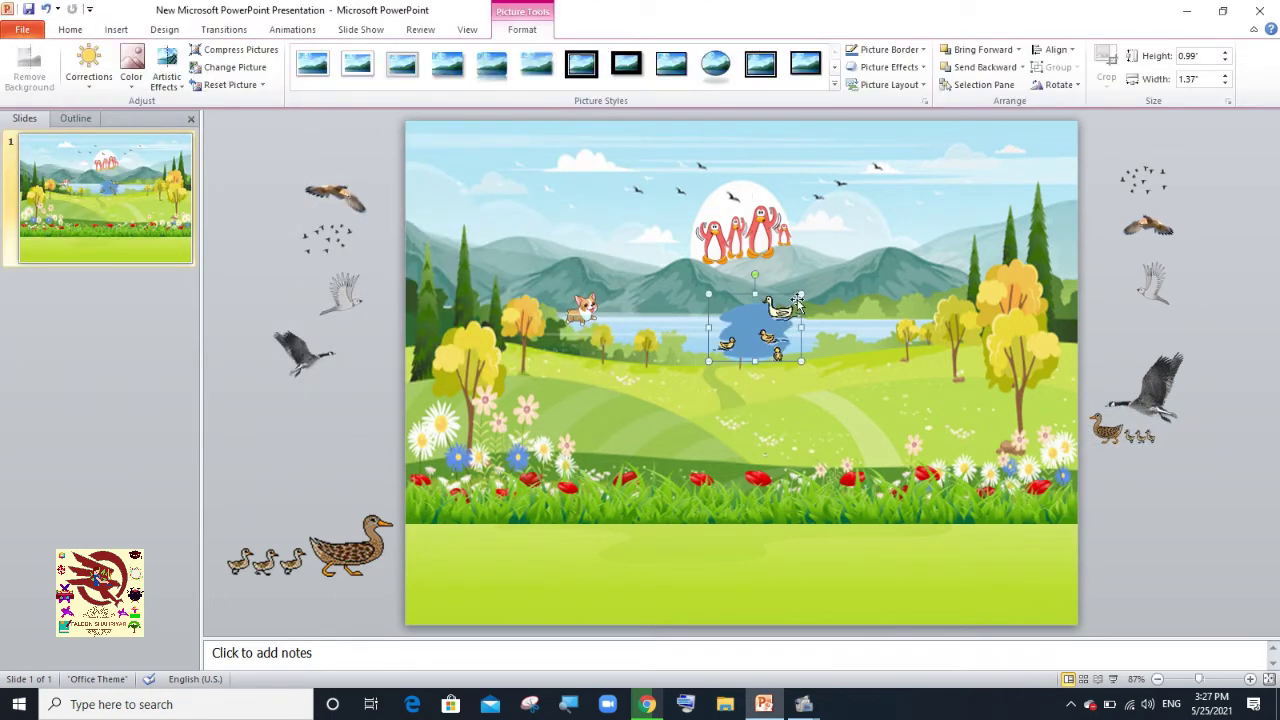
pyautogui.moveTo(801, 361)
pyautogui.mouseDown()
pyautogui.moveTo(765, 325)
pyautogui.moveTo(733, 318)
pyautogui.mouseUp()
# Paste two more duck copies onto the lake, shrinking them to small sizes.
pyautogui.rightClick(750, 333)
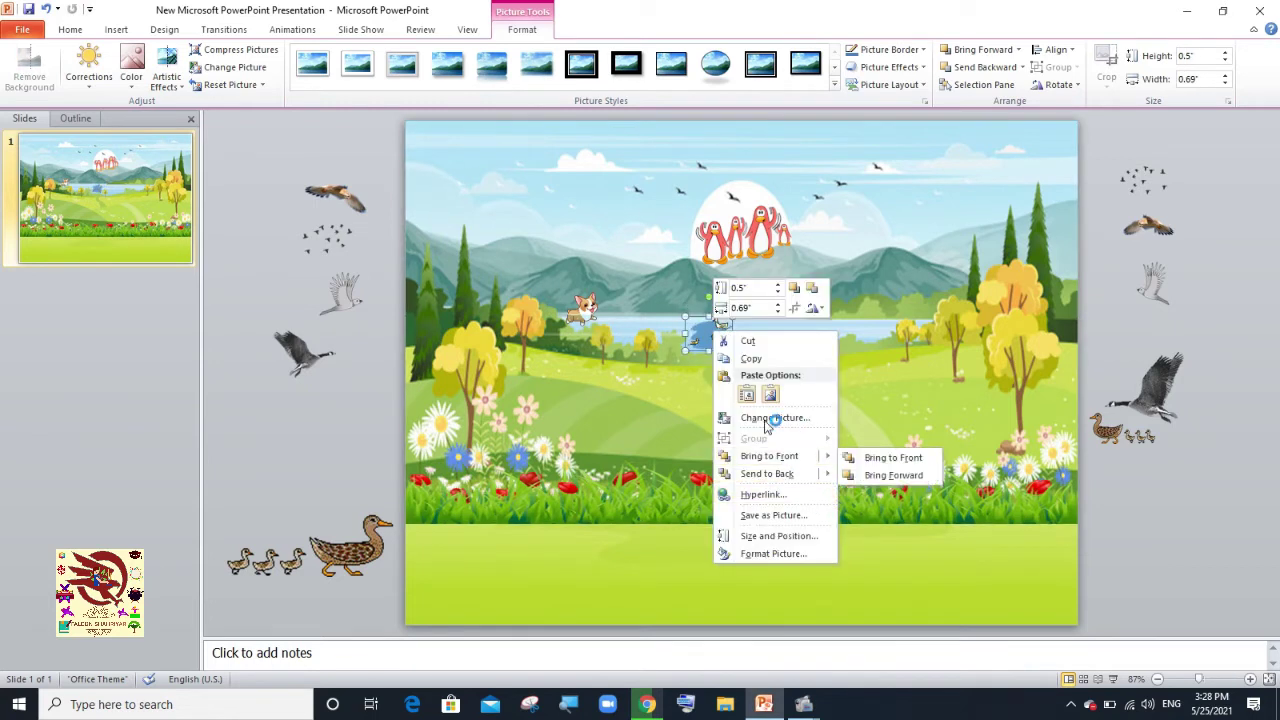
pyautogui.click(781, 394)
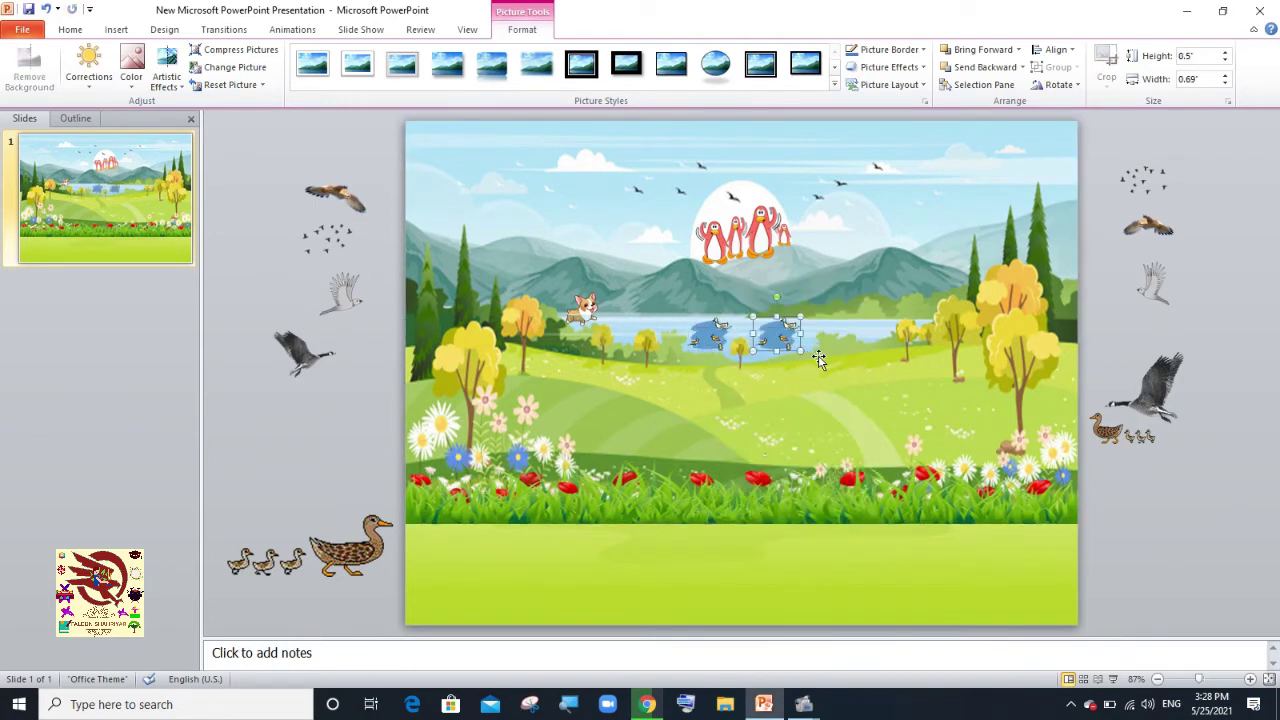
pyautogui.moveTo(797, 341); pyautogui.dragTo(785, 336)
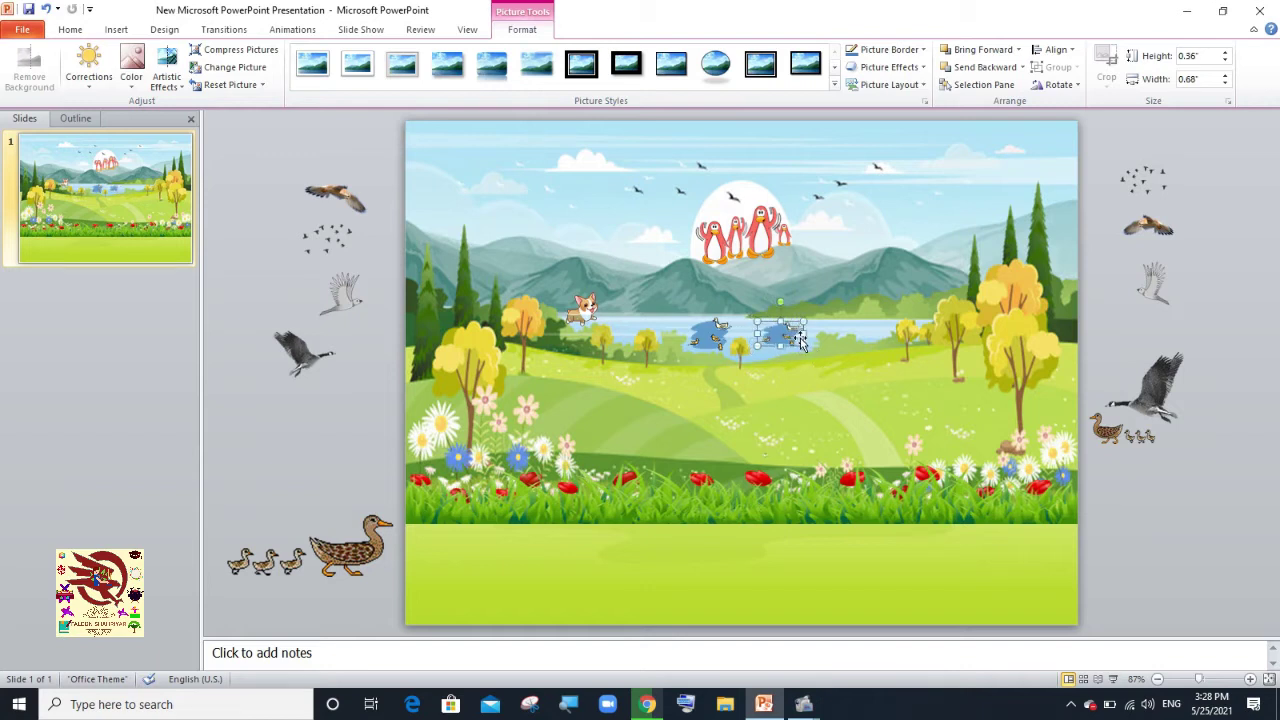
pyautogui.rightClick(665, 290)
pyautogui.click(686, 374)
pyautogui.click(752, 385)
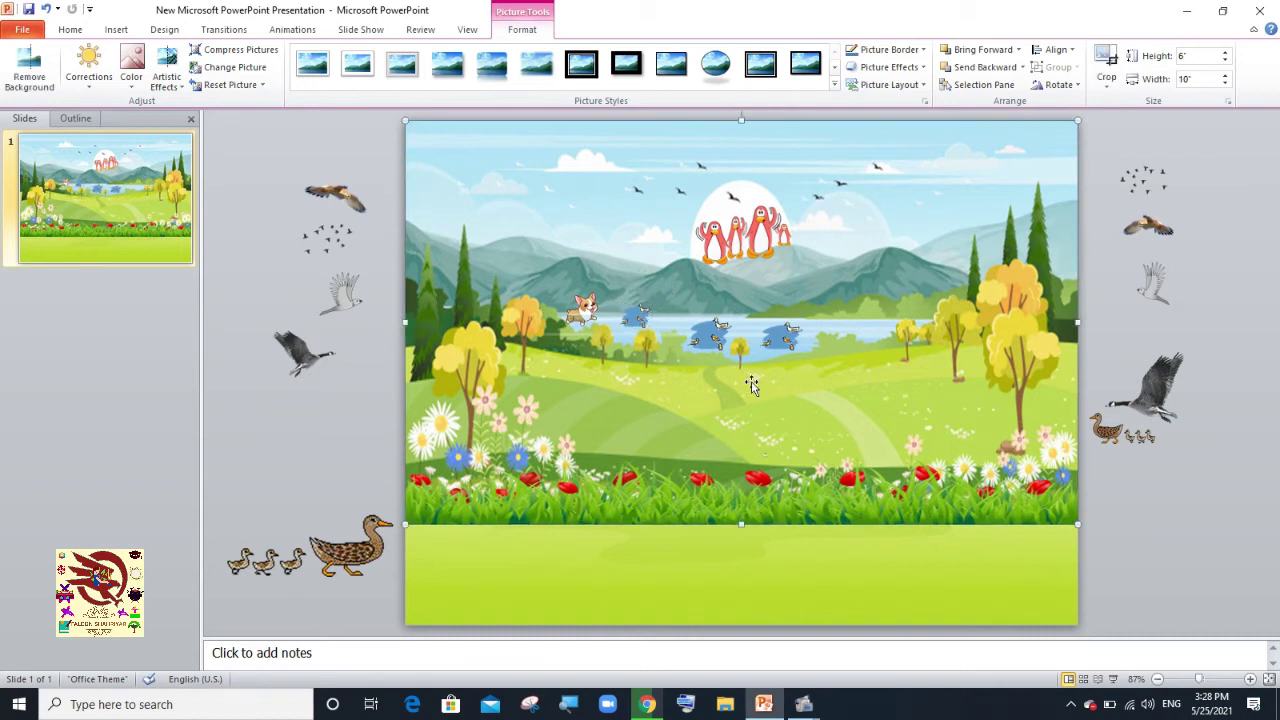
pyautogui.click(527, 530)
pyautogui.click(116, 29)
pyautogui.click(66, 66)
# Insert the backpack duck picture, try a transparent white background, then undo it.
pyautogui.doubleClick(472, 245)
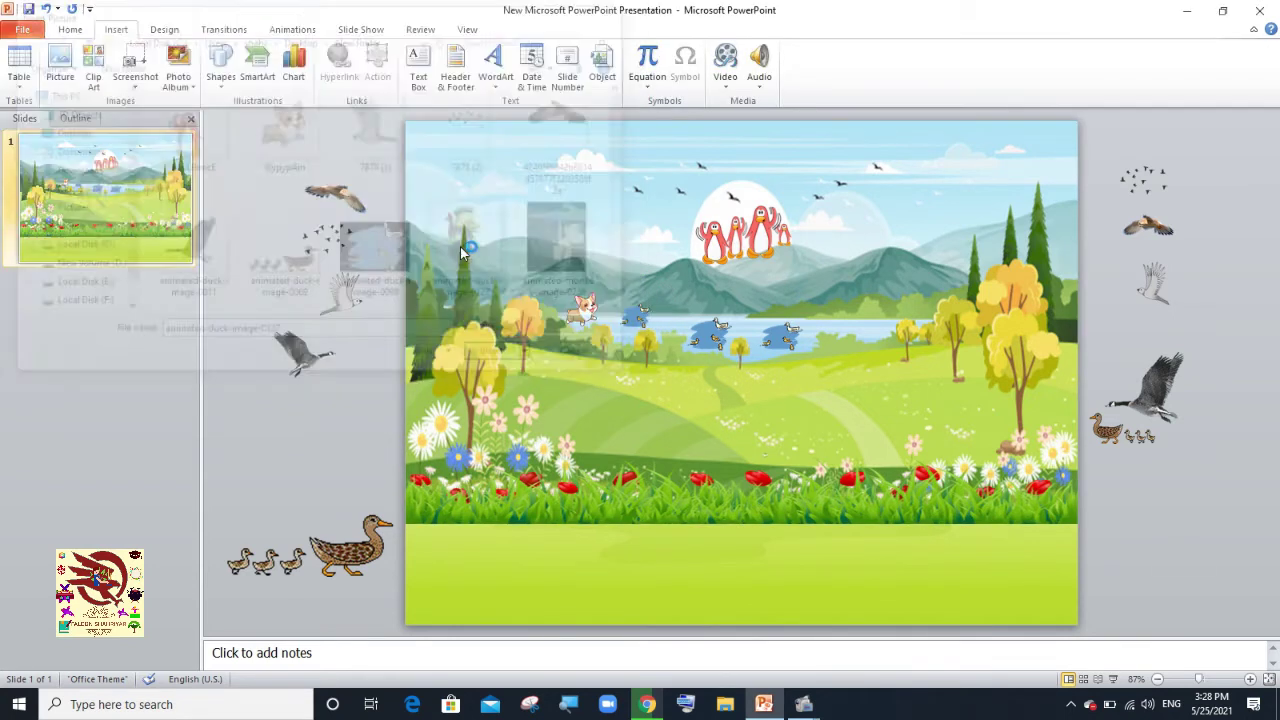
pyautogui.click(131, 75)
pyautogui.click(165, 445)
pyautogui.click(707, 385)
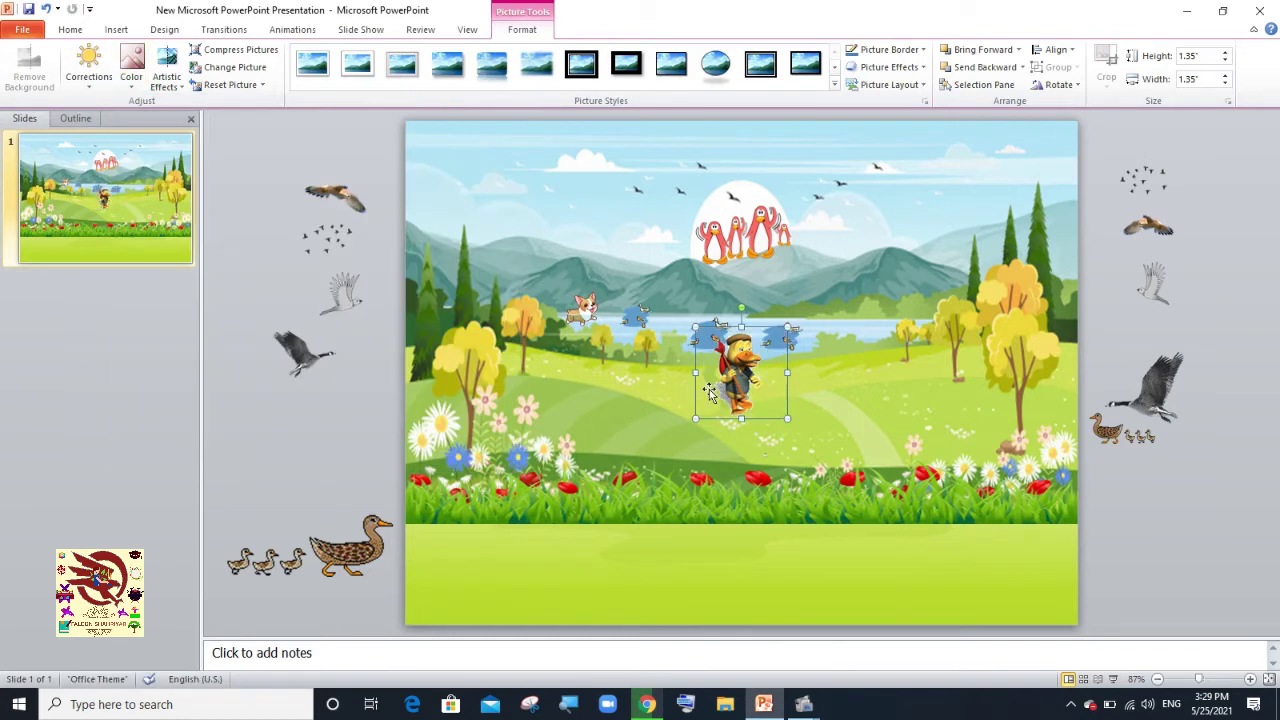
pyautogui.click(1182, 547)
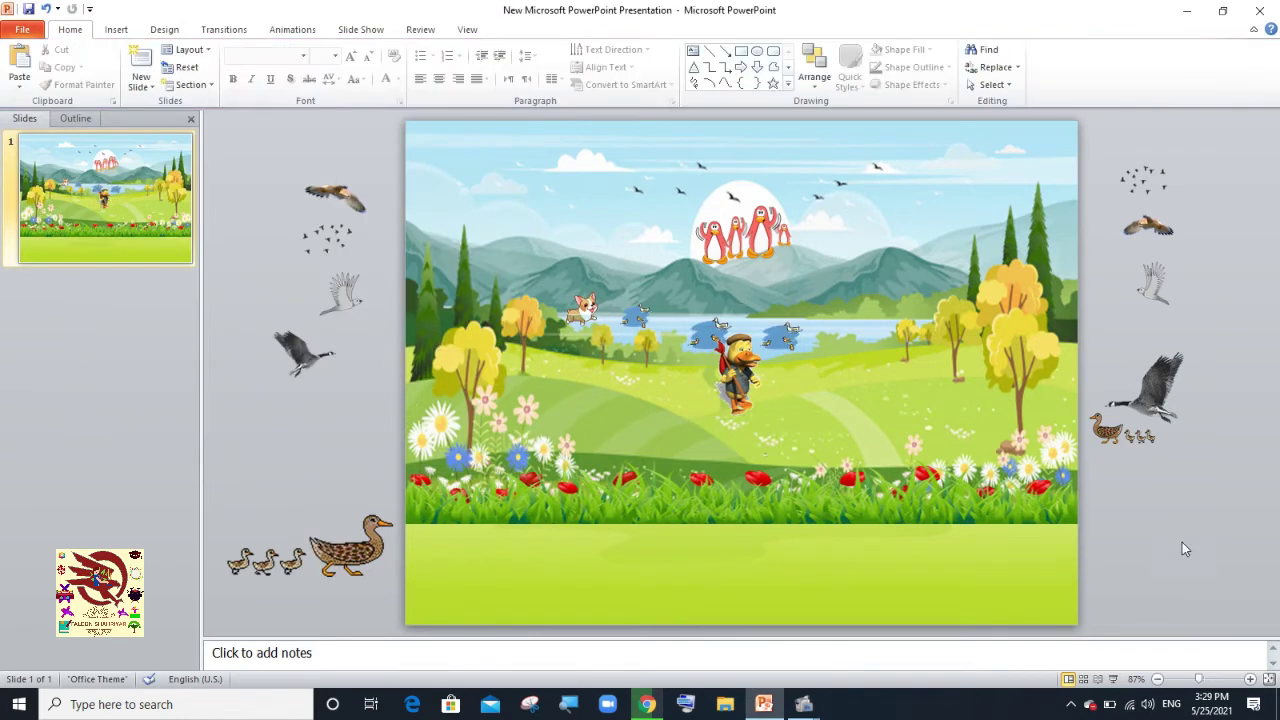
pyautogui.hotkey('ctrl', 'z')
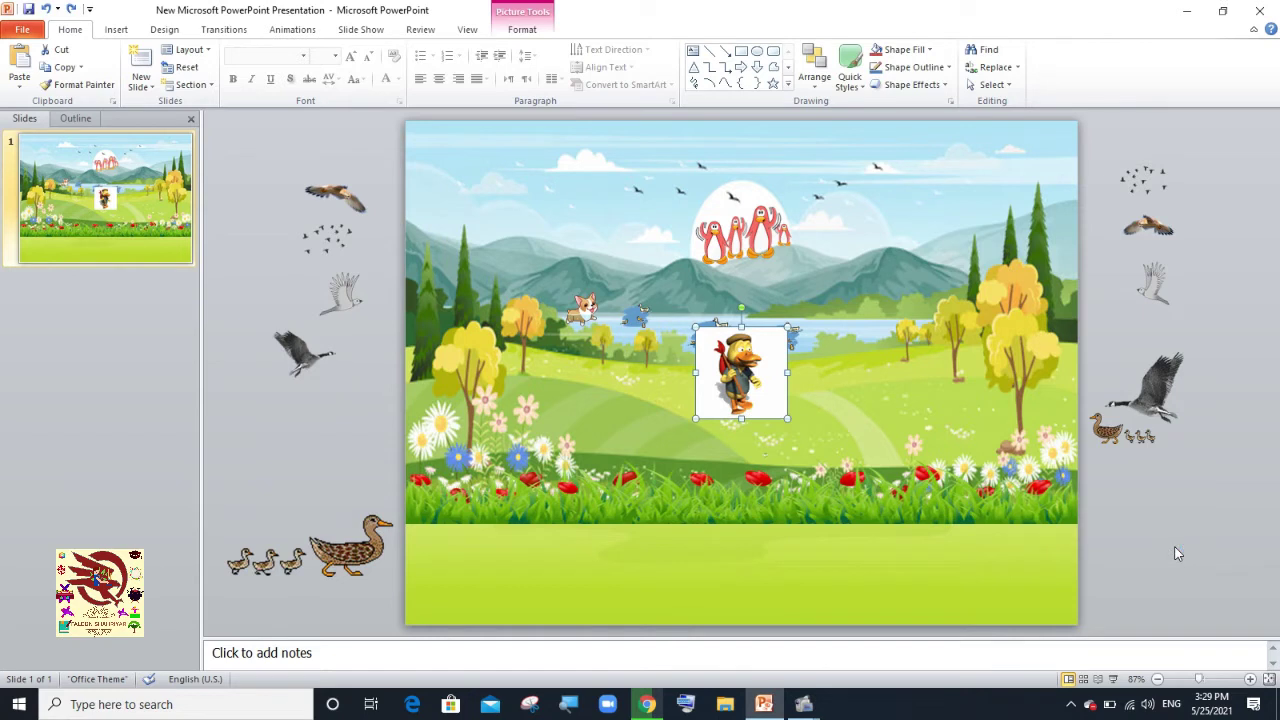
# Make the duck's white background transparent with Set Transparent Color.
pyautogui.click(116, 29)
pyautogui.click(522, 29)
pyautogui.click(131, 70)
pyautogui.click(170, 447)
pyautogui.click(703, 390)
# Enlarge the duck to 2.08" by 1.89" beside the slide's bottom-right corner.
pyautogui.moveTo(703, 390)
pyautogui.mouseDown()
pyautogui.moveTo(360, 158)
pyautogui.moveTo(372, 175)
pyautogui.mouseUp()
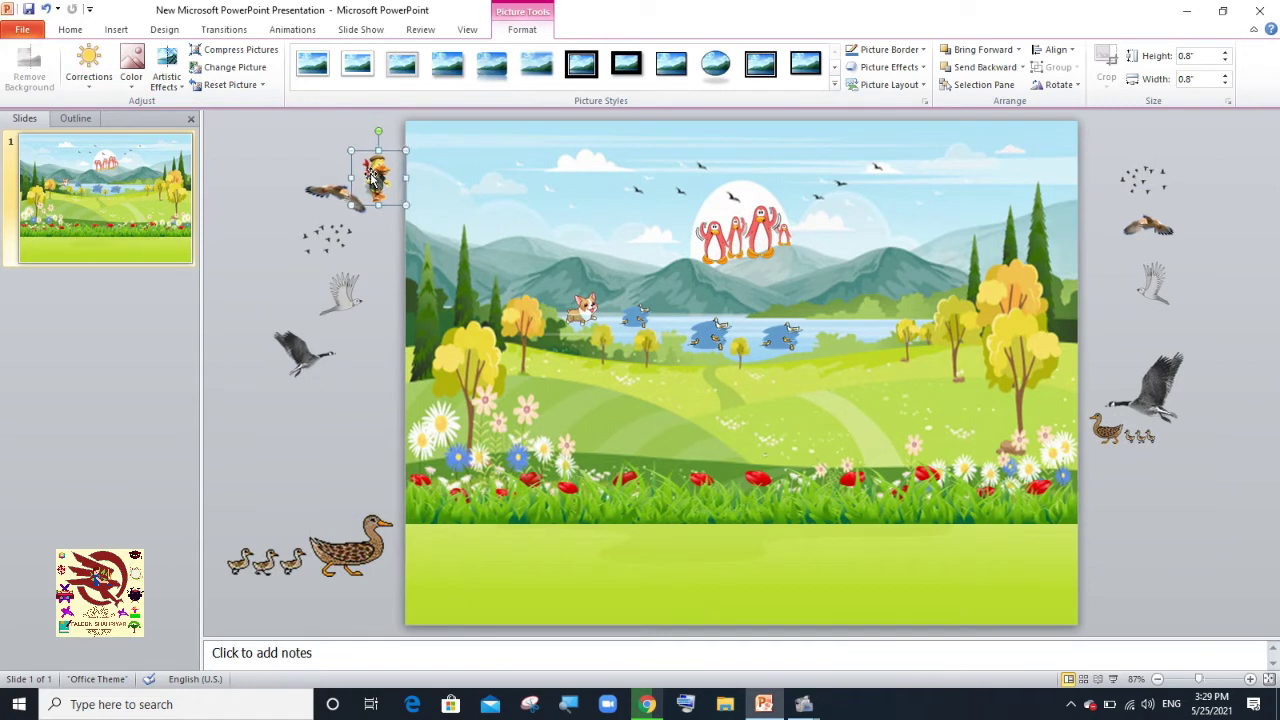
pyautogui.moveTo(290, 600); pyautogui.dragTo(298, 460)
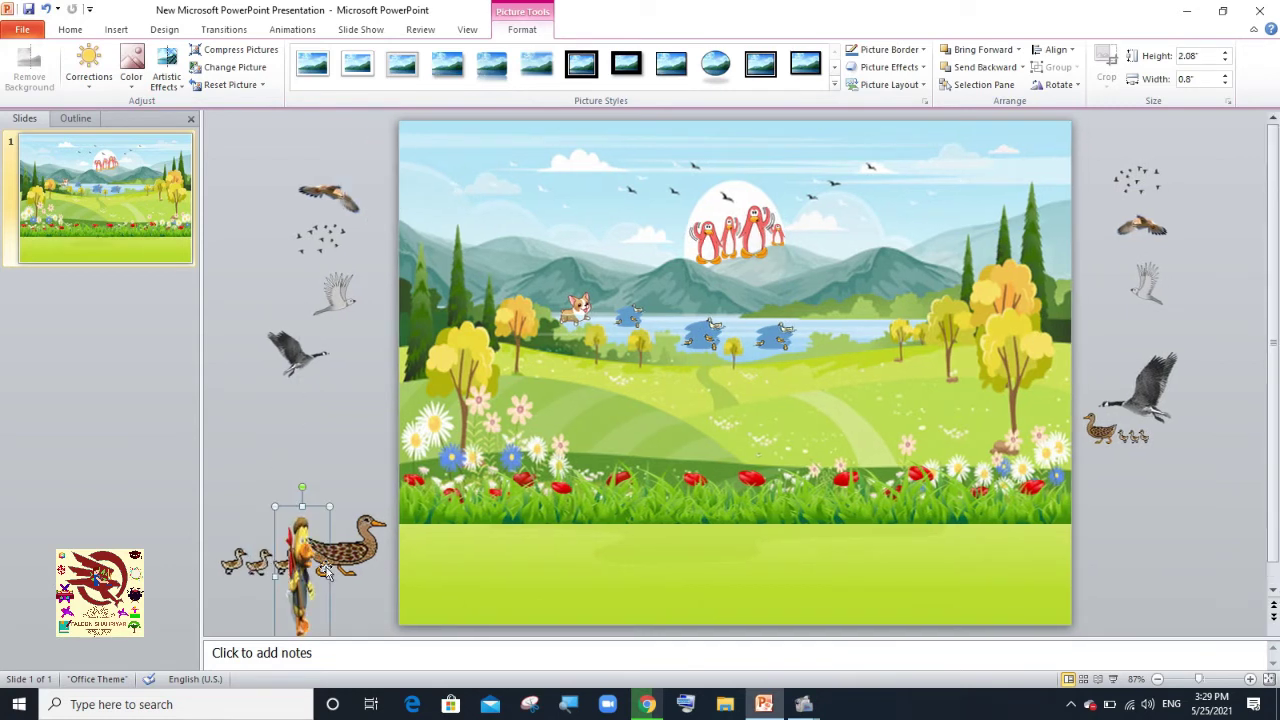
pyautogui.moveTo(298, 540)
pyautogui.mouseDown()
pyautogui.moveTo(513, 527)
pyautogui.moveTo(390, 545)
pyautogui.moveTo(1172, 572)
pyautogui.mouseUp()
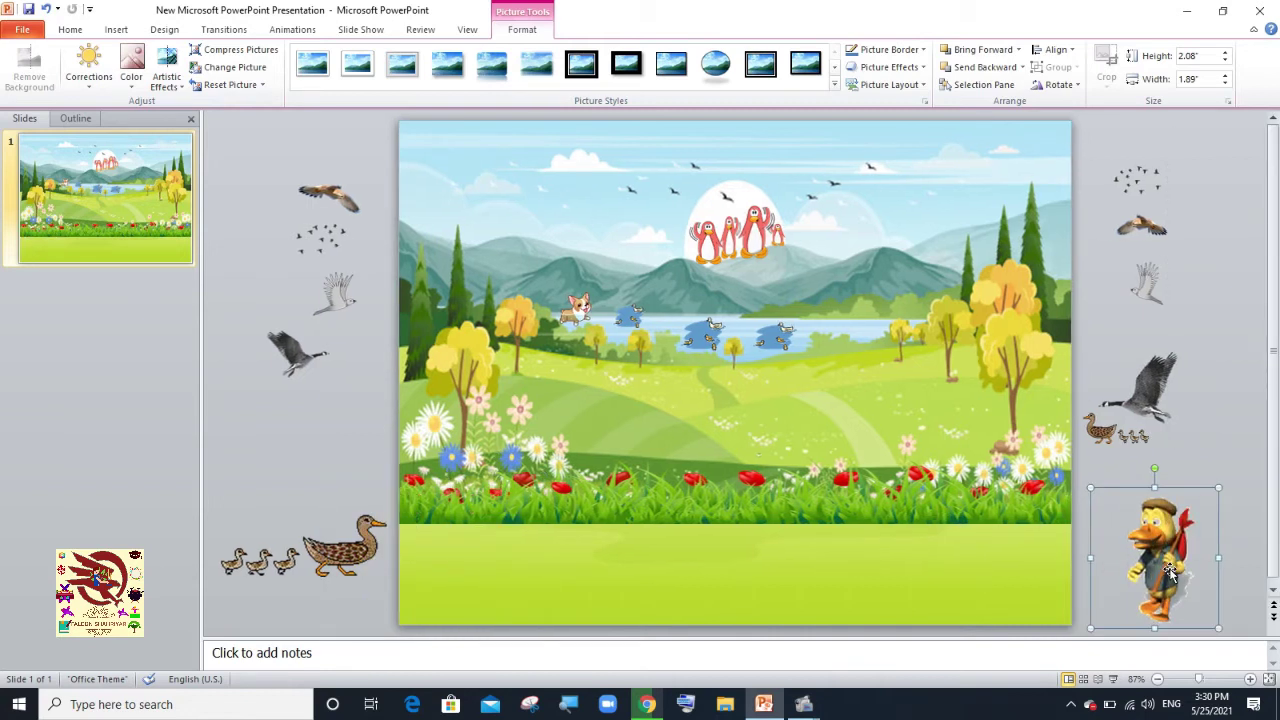
pyautogui.click(1248, 427)
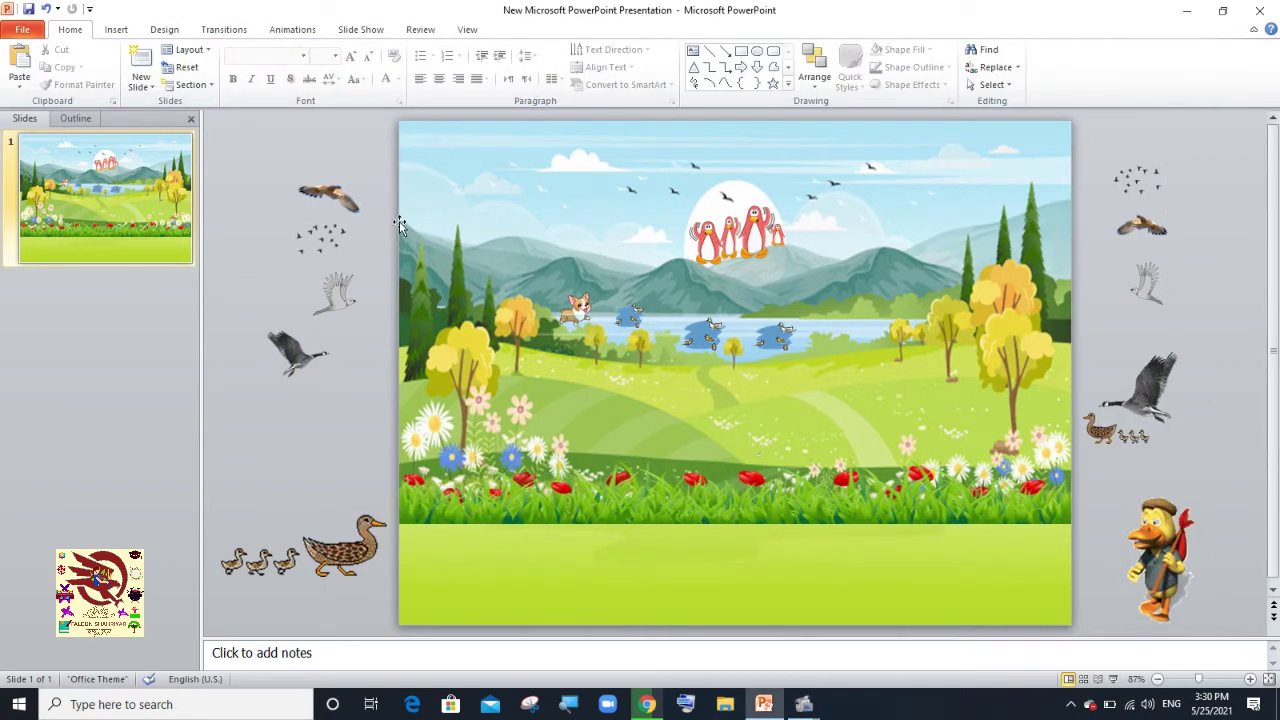
# Insert the tree_PNG92714 picture onto the slide.
pyautogui.click(116, 29)
pyautogui.click(58, 65)
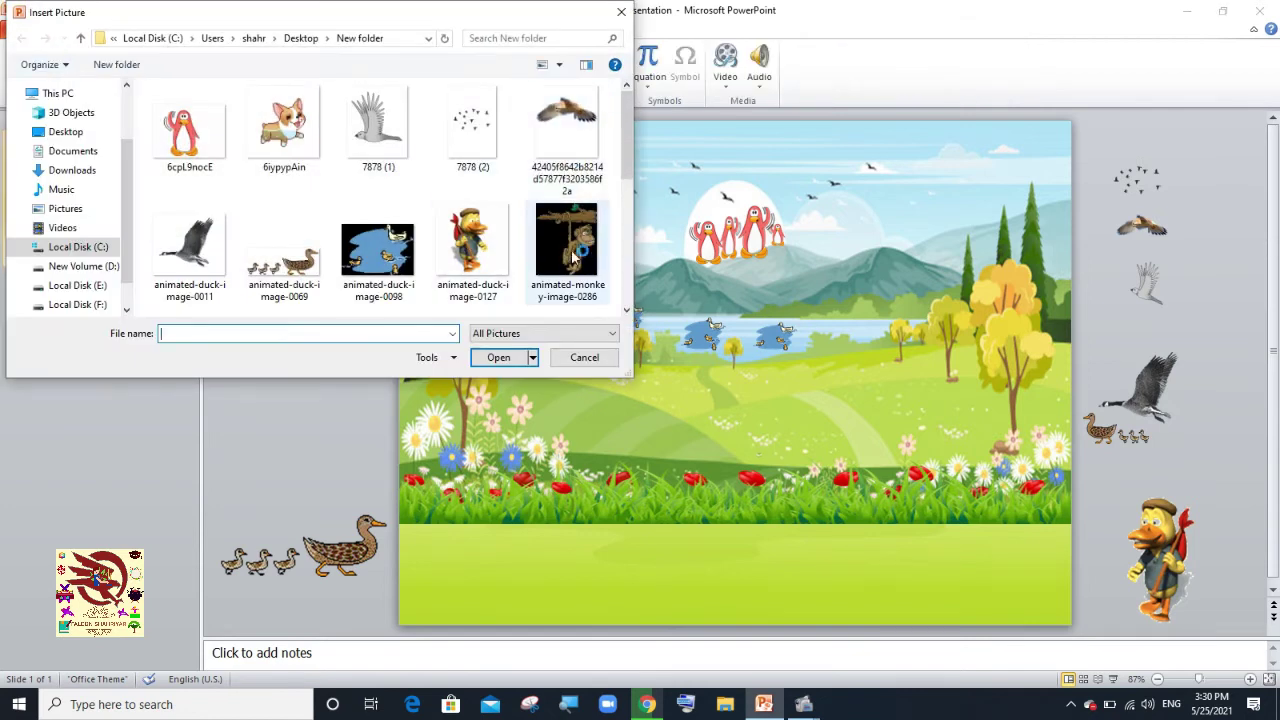
pyautogui.moveTo(627, 152)
pyautogui.mouseDown()
pyautogui.moveTo(668, 301)
pyautogui.moveTo(477, 178)
pyautogui.mouseUp()
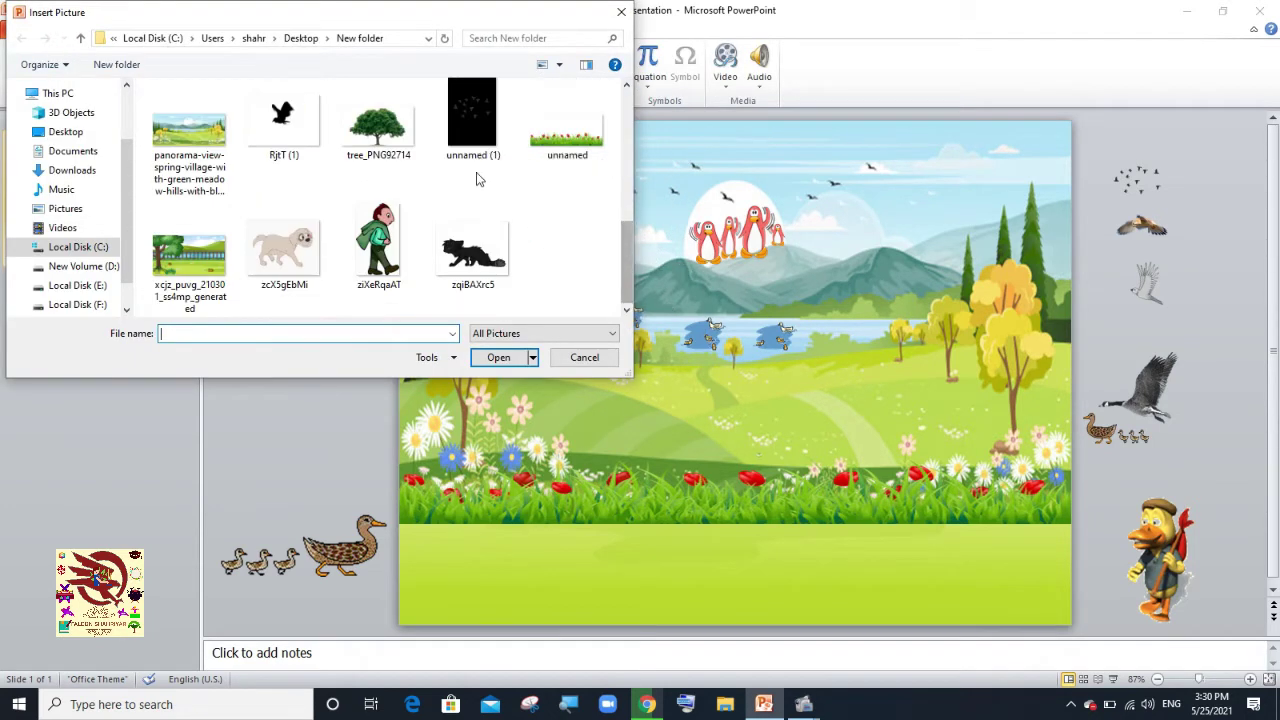
pyautogui.doubleClick(378, 125)
# Shrink the tree to 3.92" by 2.12" and place it upper right beside the penguins.
pyautogui.moveTo(1070, 557); pyautogui.dragTo(901, 463)
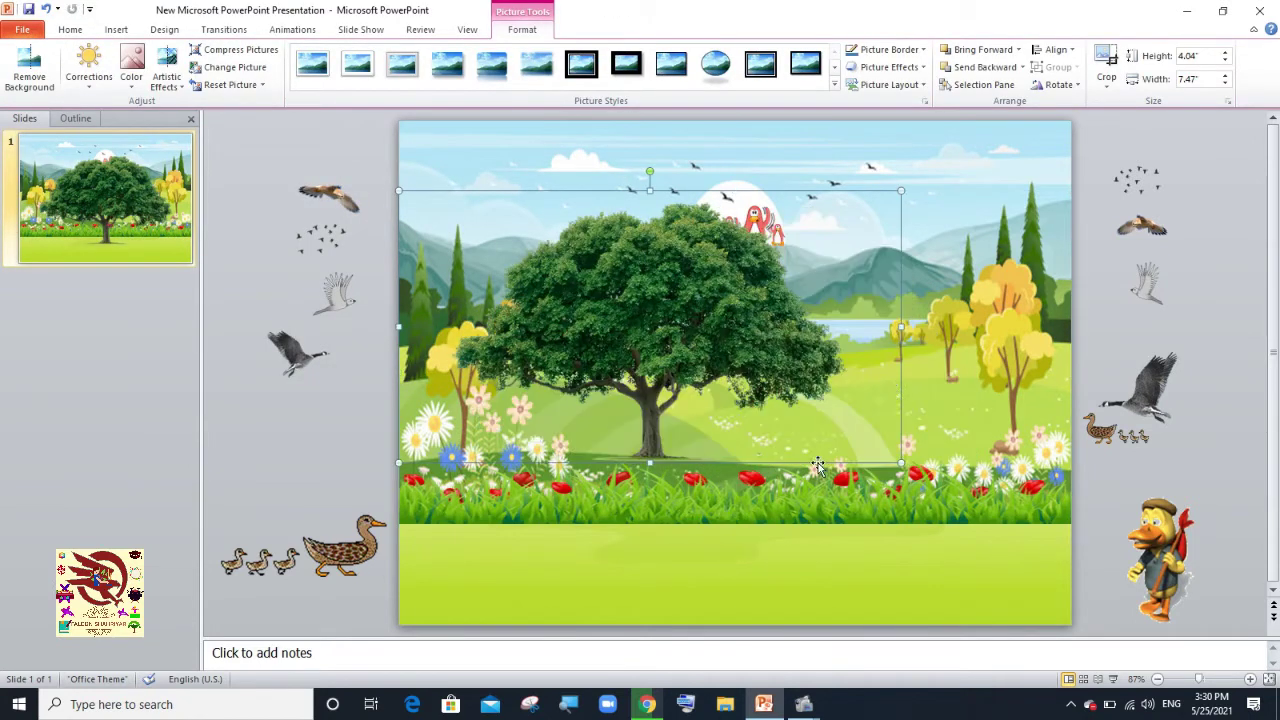
pyautogui.moveTo(648, 345)
pyautogui.mouseDown()
pyautogui.moveTo(960, 330)
pyautogui.moveTo(945, 277)
pyautogui.mouseUp()
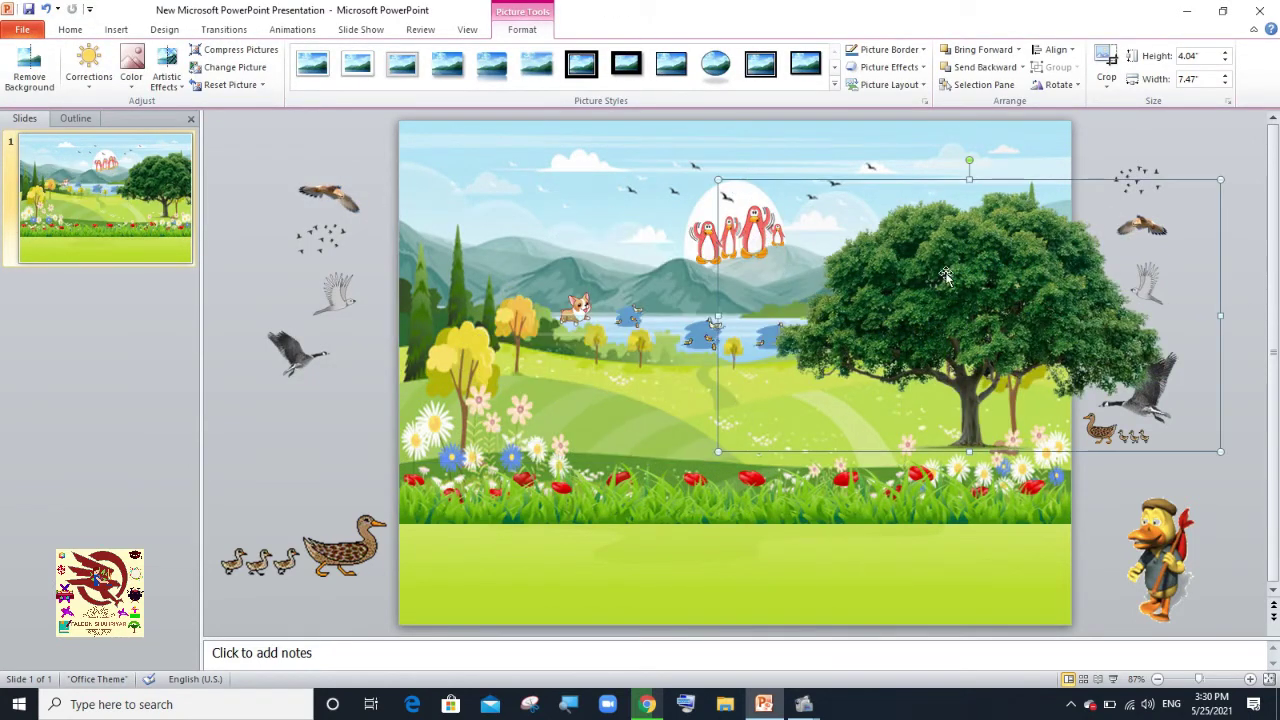
pyautogui.moveTo(1222, 452); pyautogui.dragTo(982, 323)
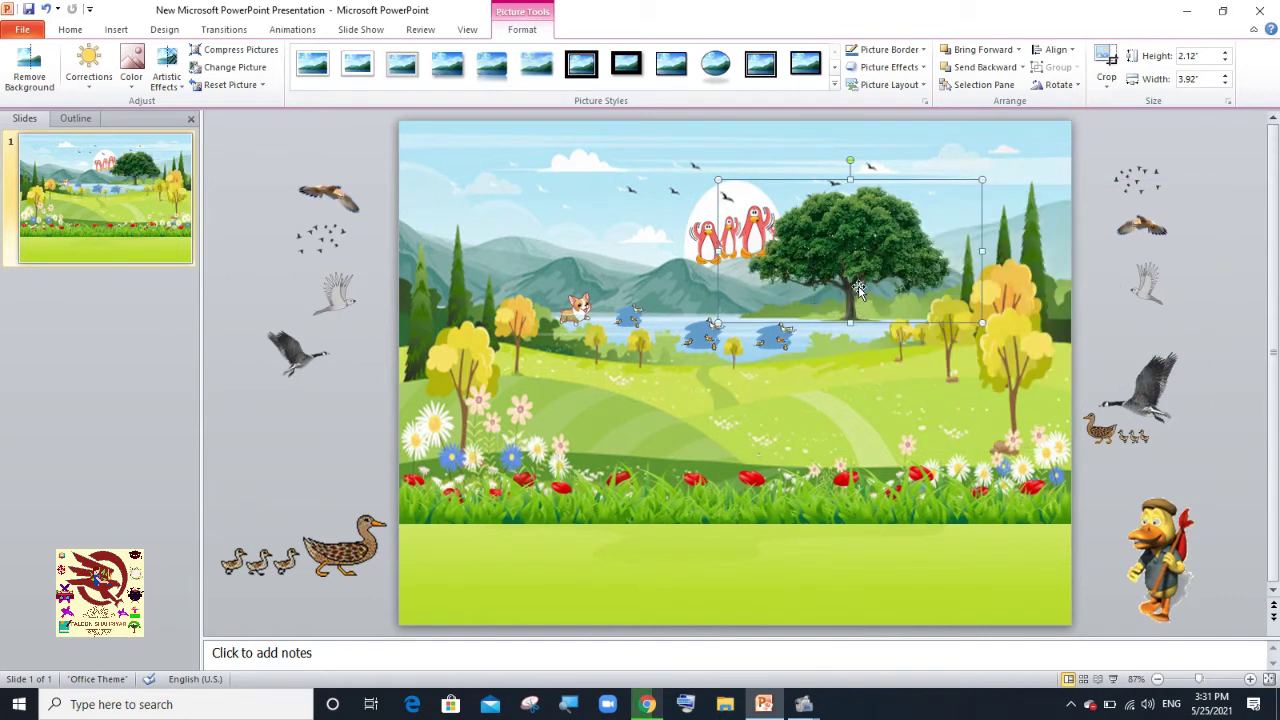
pyautogui.moveTo(909, 406); pyautogui.dragTo(878, 265)
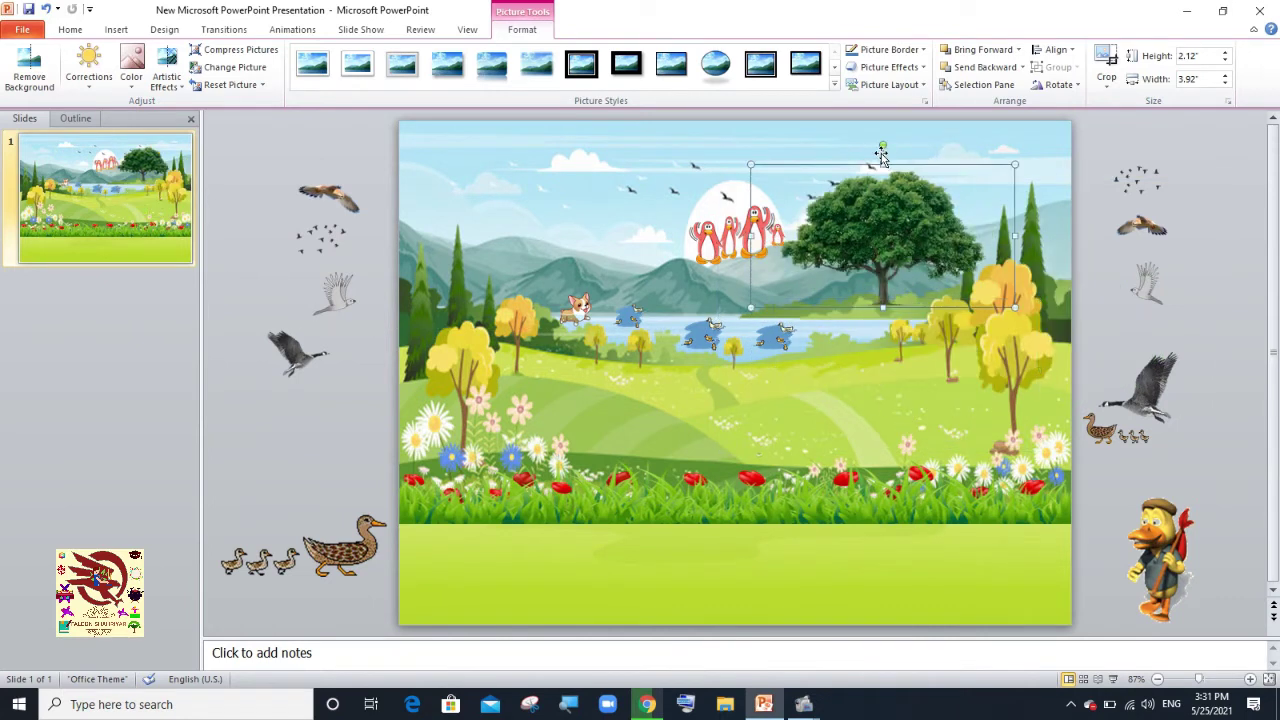
pyautogui.click(1040, 350)
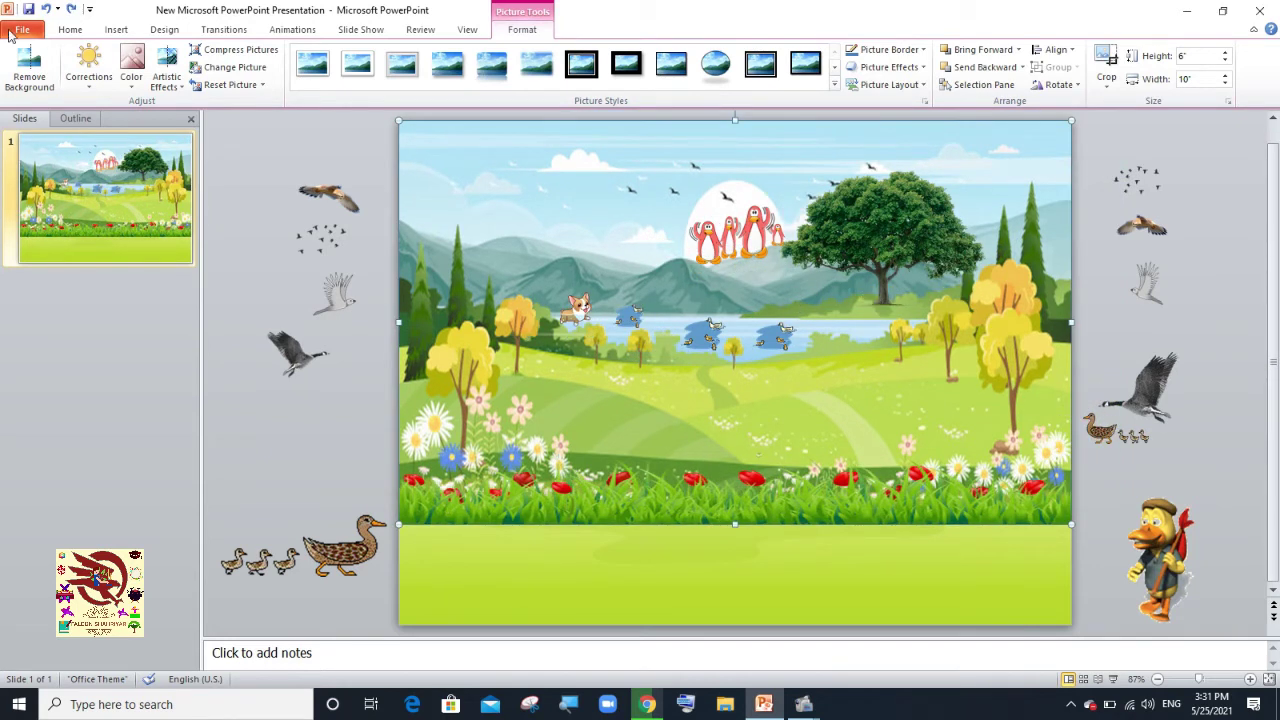
pyautogui.click(116, 29)
# Insert the monkey picture, shrink it beside the right yellow trees, and copy it.
pyautogui.click(60, 65)
pyautogui.doubleClick(588, 238)
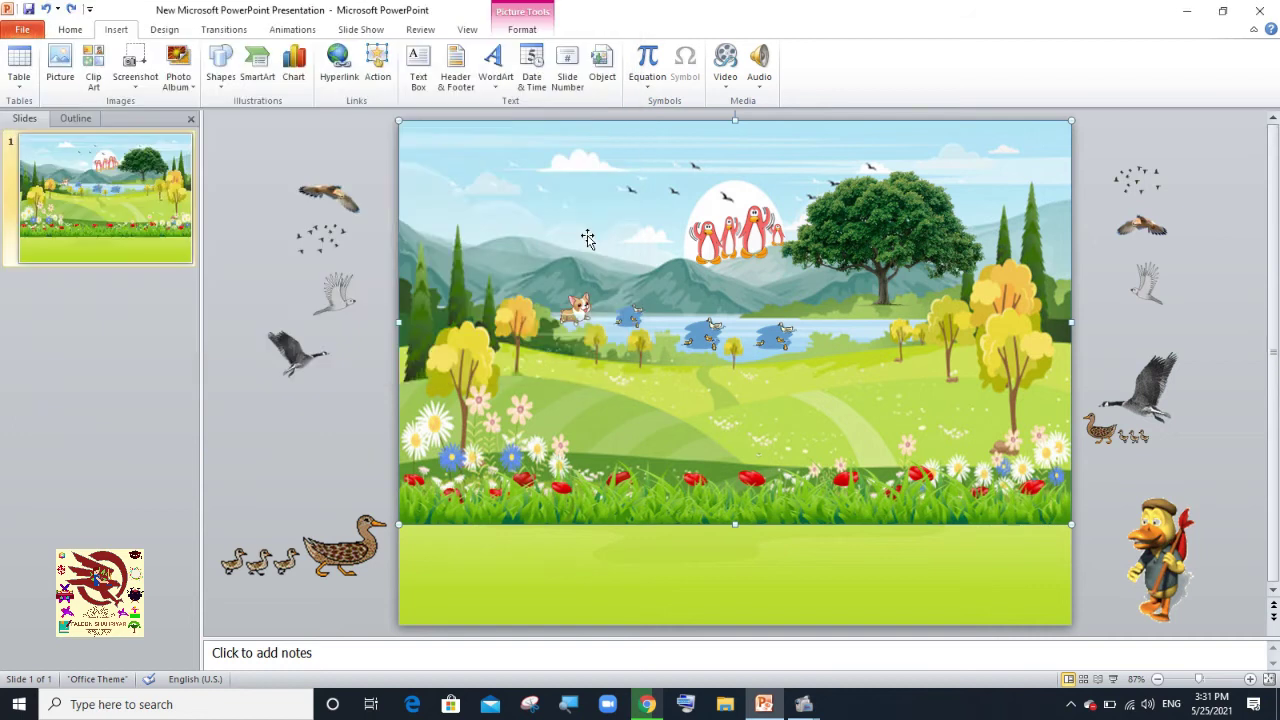
pyautogui.moveTo(795, 442)
pyautogui.mouseDown()
pyautogui.moveTo(750, 388)
pyautogui.moveTo(1007, 455)
pyautogui.mouseUp()
pyautogui.rightClick(976, 428)
pyautogui.click(1015, 458)
# Paste two monkey copies, one at the big tree and one at the left yellow tree.
pyautogui.rightClick(882, 384)
pyautogui.click(912, 450)
pyautogui.moveTo(994, 450); pyautogui.dragTo(849, 293)
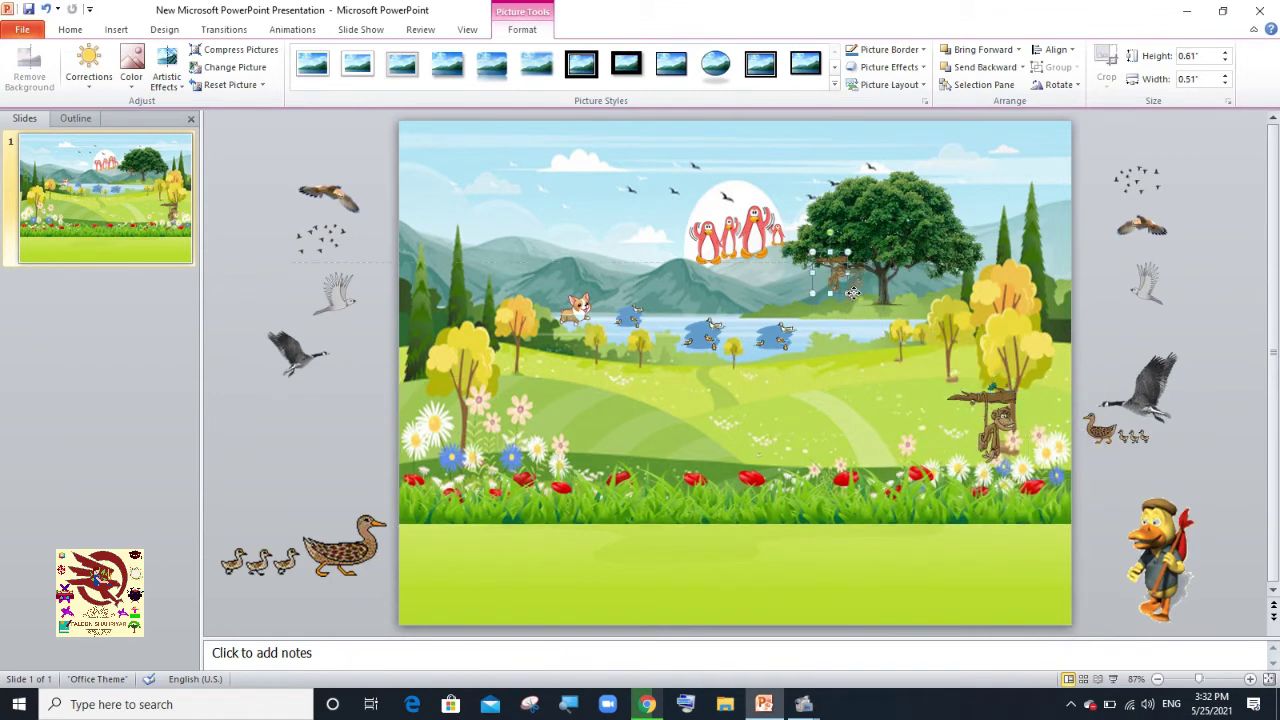
pyautogui.click(864, 400)
pyautogui.rightClick(828, 310)
pyautogui.click(858, 392)
pyautogui.moveTo(995, 430)
pyautogui.mouseDown()
pyautogui.moveTo(487, 373)
pyautogui.moveTo(589, 398)
pyautogui.moveTo(529, 373)
pyautogui.moveTo(555, 382)
pyautogui.mouseUp()
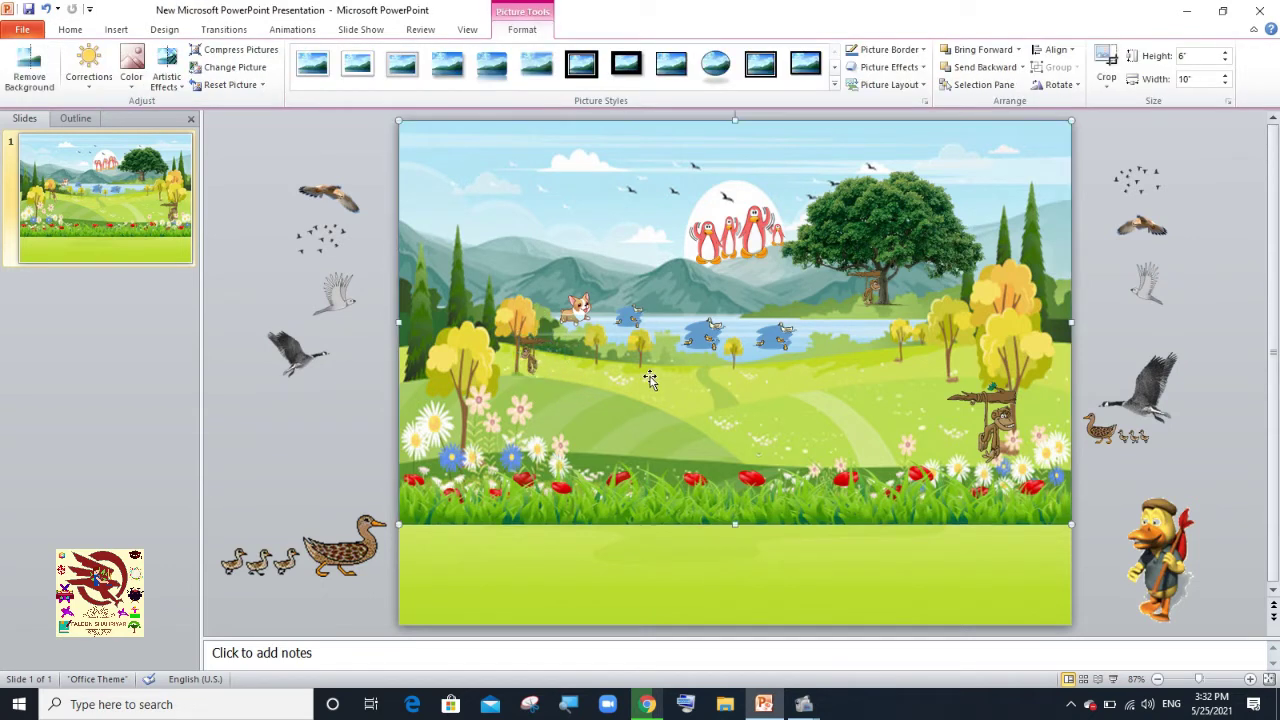
pyautogui.click(355, 543)
# Insert the walking boy, make its white background transparent, and shrink it off the top-left.
pyautogui.moveTo(326, 555); pyautogui.dragTo(328, 536)
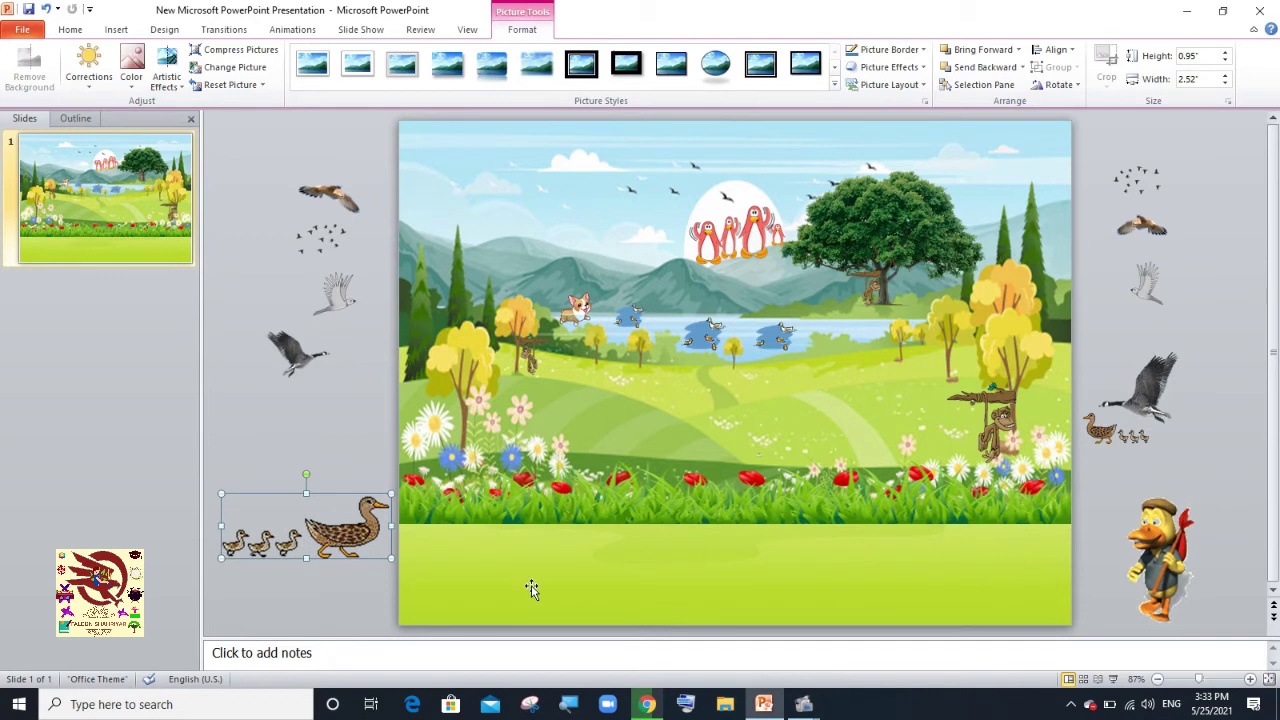
pyautogui.click(116, 29)
pyautogui.click(62, 65)
pyautogui.scroll(-2, 632, 200)
pyautogui.scroll(-1, 632, 200)
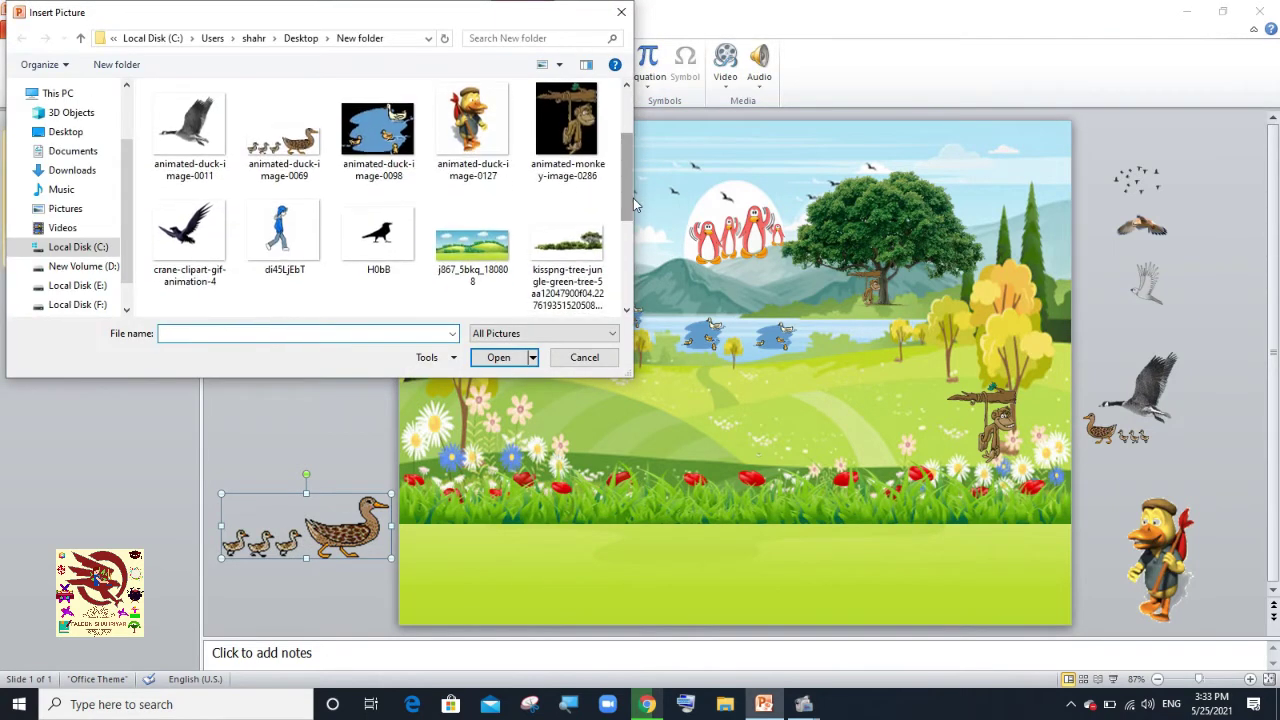
pyautogui.doubleClick(280, 240)
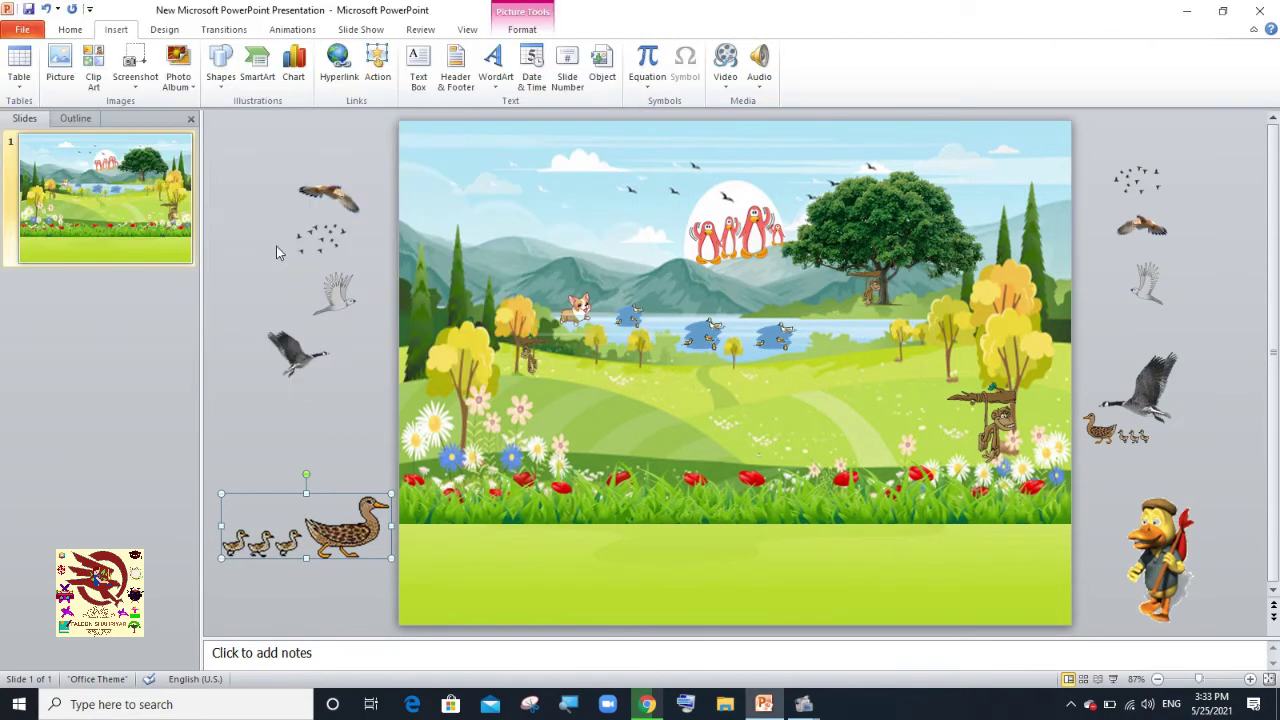
pyautogui.click(167, 72)
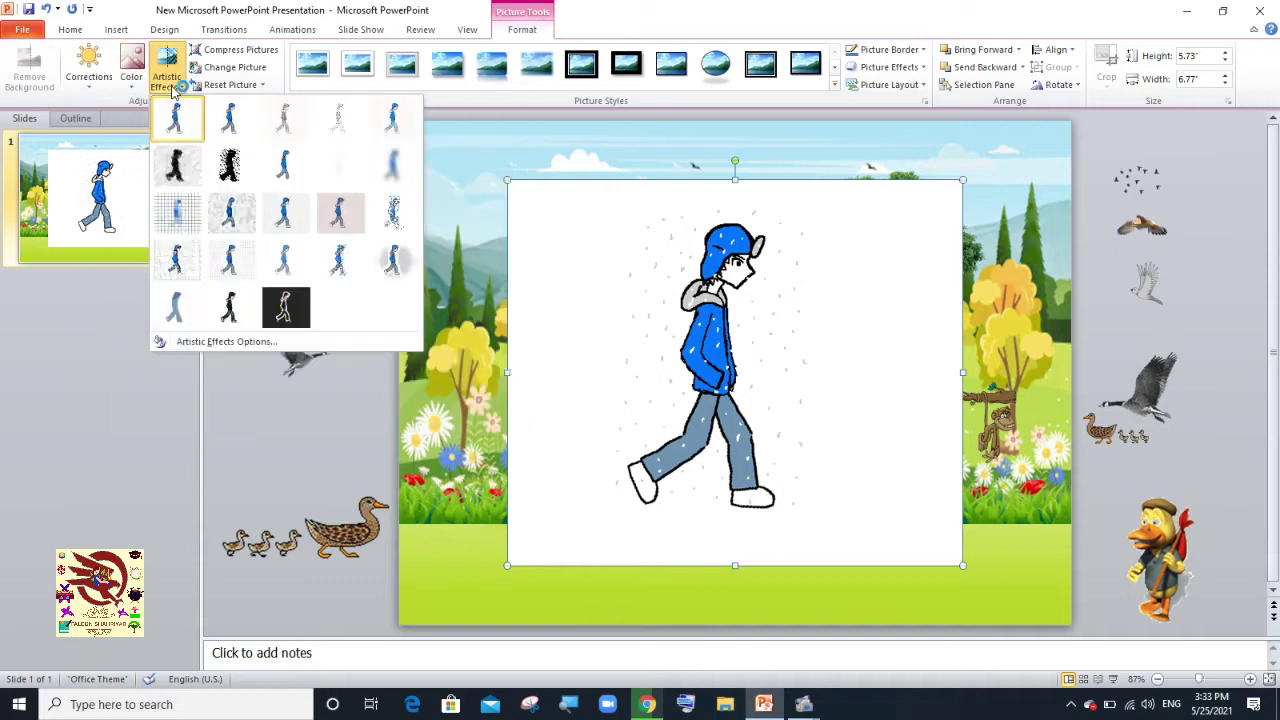
pyautogui.click(131, 78)
pyautogui.click(171, 406)
pyautogui.click(580, 375)
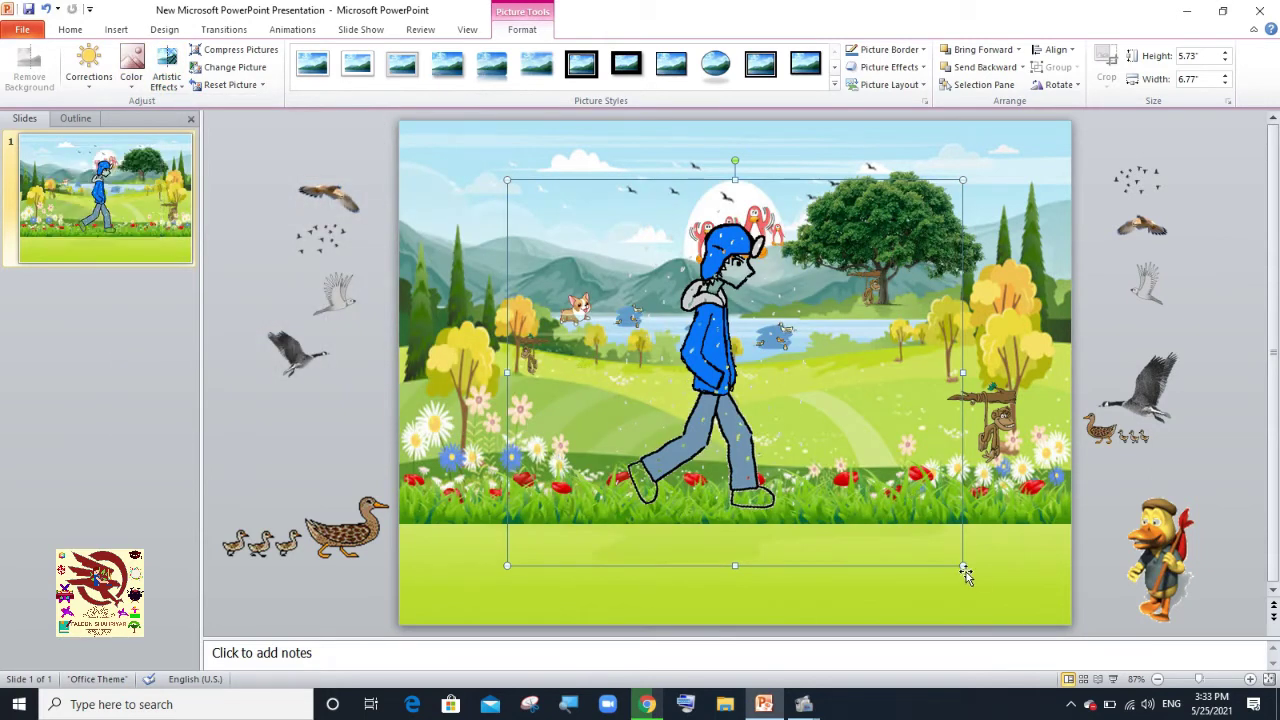
pyautogui.moveTo(962, 565)
pyautogui.mouseDown()
pyautogui.moveTo(550, 223)
pyautogui.moveTo(380, 197)
pyautogui.moveTo(362, 162)
pyautogui.mouseUp()
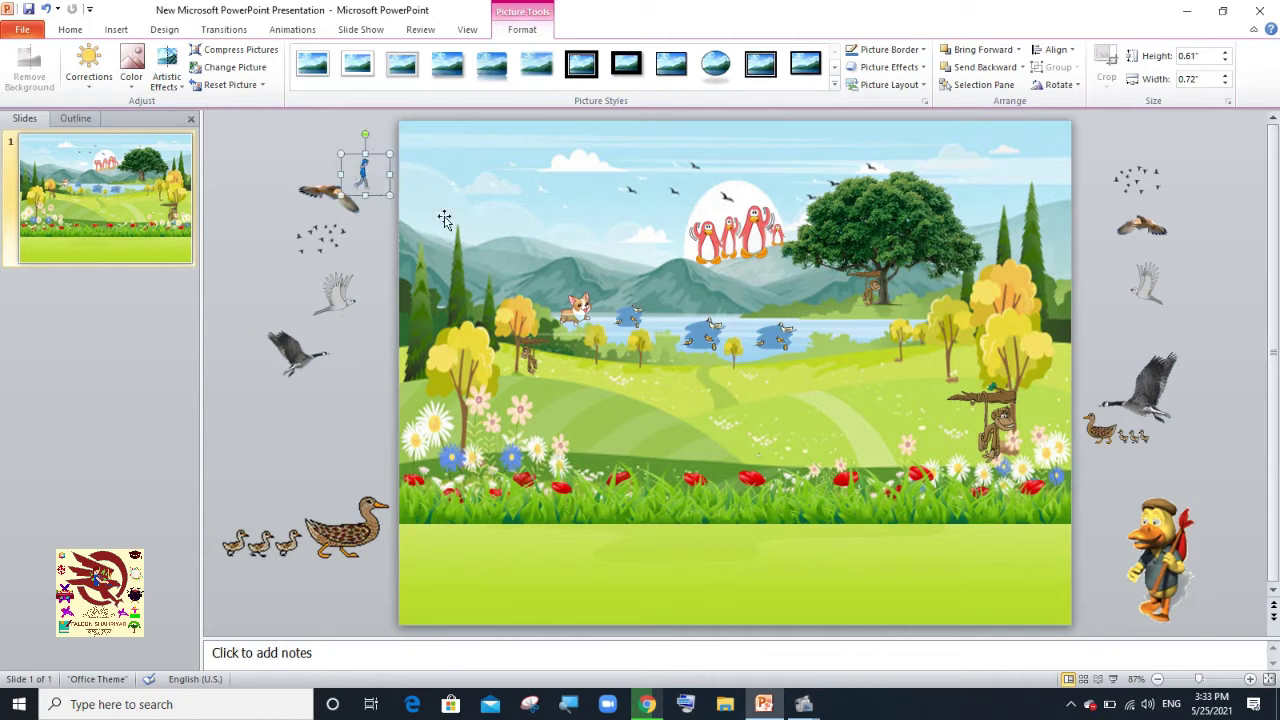
# Insert the crow picture, shrink it, and place it below the duck family.
pyautogui.click(116, 29)
pyautogui.click(64, 65)
pyautogui.moveTo(626, 116); pyautogui.dragTo(641, 163)
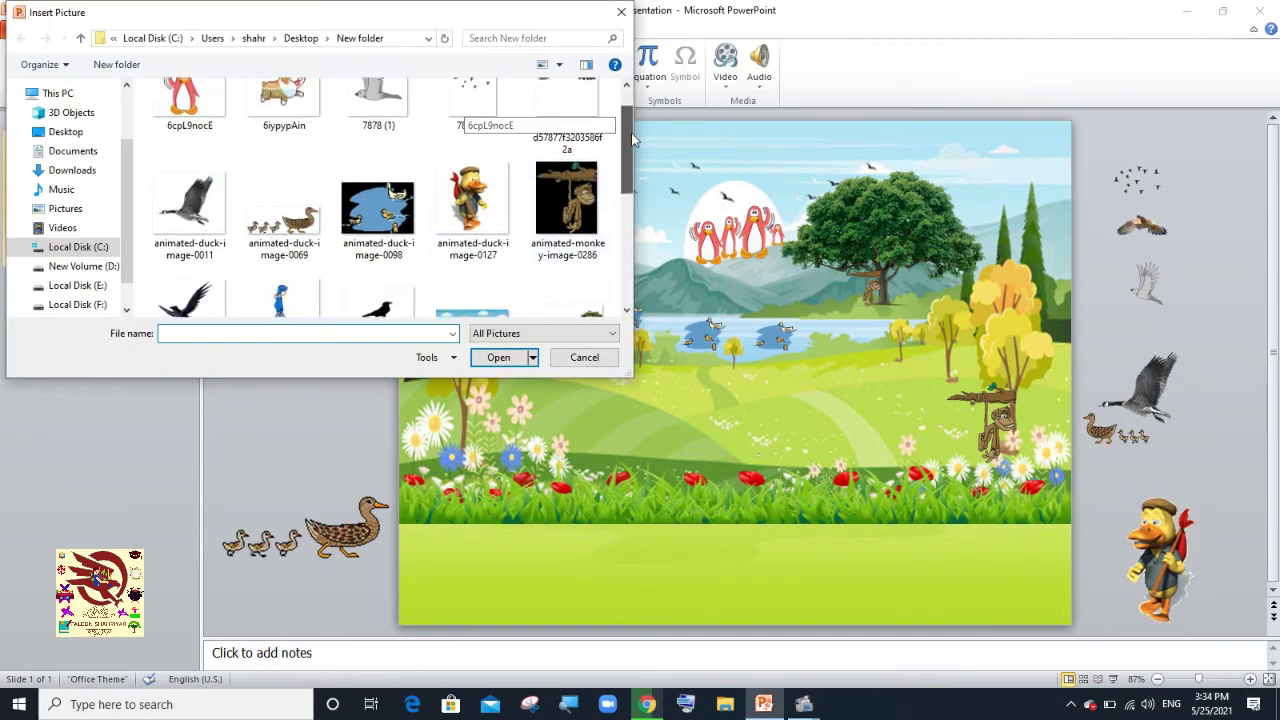
pyautogui.doubleClick(378, 220)
pyautogui.moveTo(735, 373); pyautogui.dragTo(567, 390)
pyautogui.moveTo(617, 434); pyautogui.dragTo(591, 413)
pyautogui.moveTo(562, 371)
pyautogui.mouseDown()
pyautogui.moveTo(480, 600)
pyautogui.moveTo(550, 561)
pyautogui.mouseUp()
pyautogui.moveTo(318, 556); pyautogui.dragTo(362, 628)
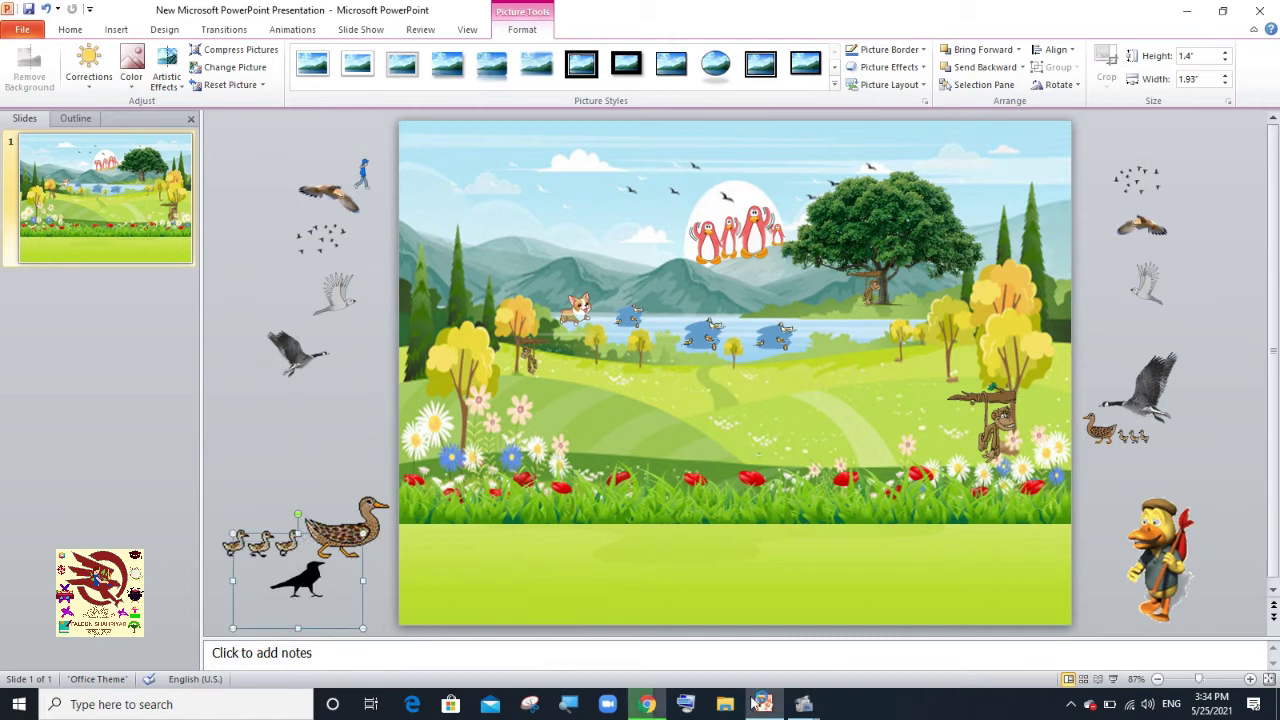
pyautogui.click(119, 30)
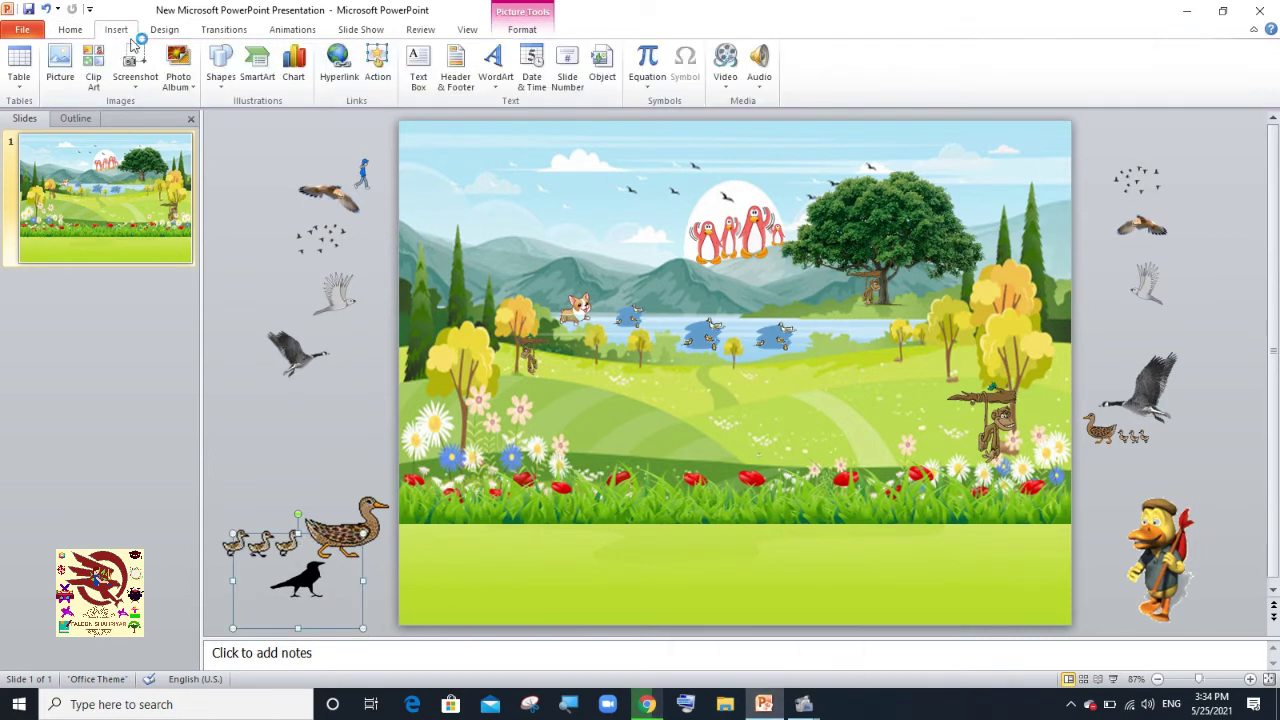
# Insert the dog picture and make its white background transparent.
pyautogui.click(60, 65)
pyautogui.scroll(-3, 293, 250)
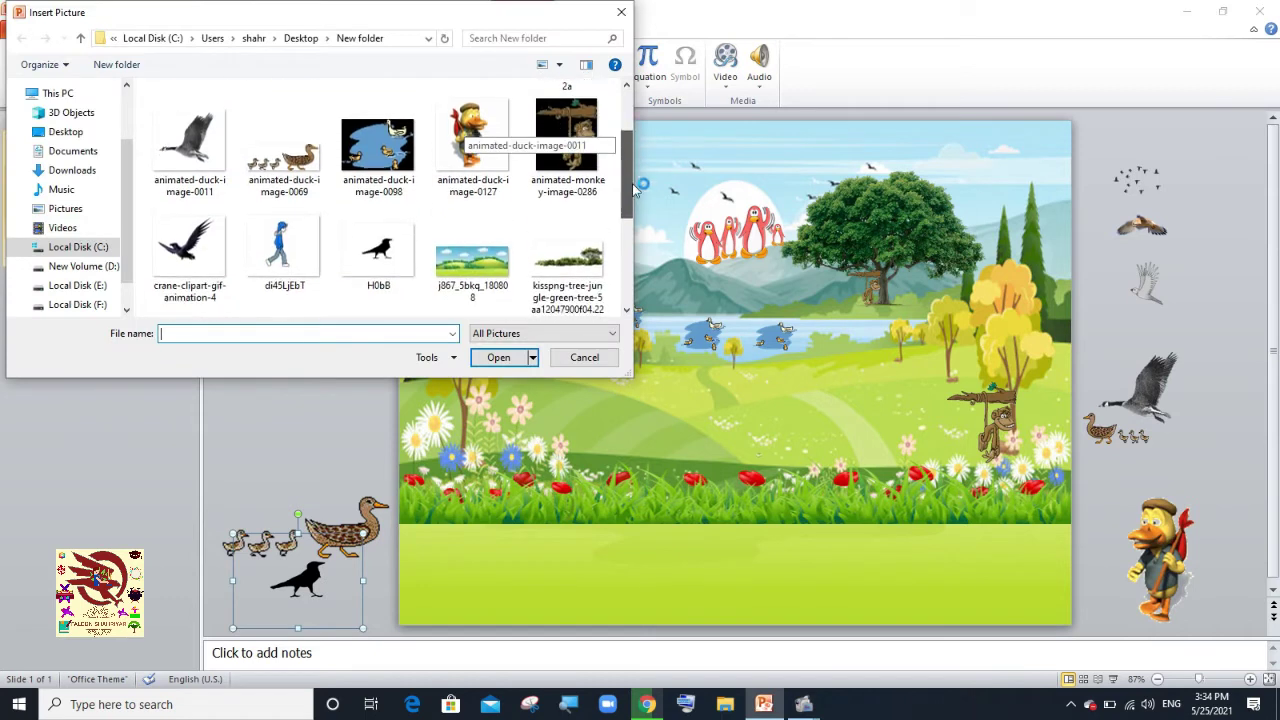
pyautogui.scroll(-3, 293, 250)
pyautogui.doubleClick(293, 288)
pyautogui.click(131, 75)
pyautogui.click(200, 386)
pyautogui.click(783, 485)
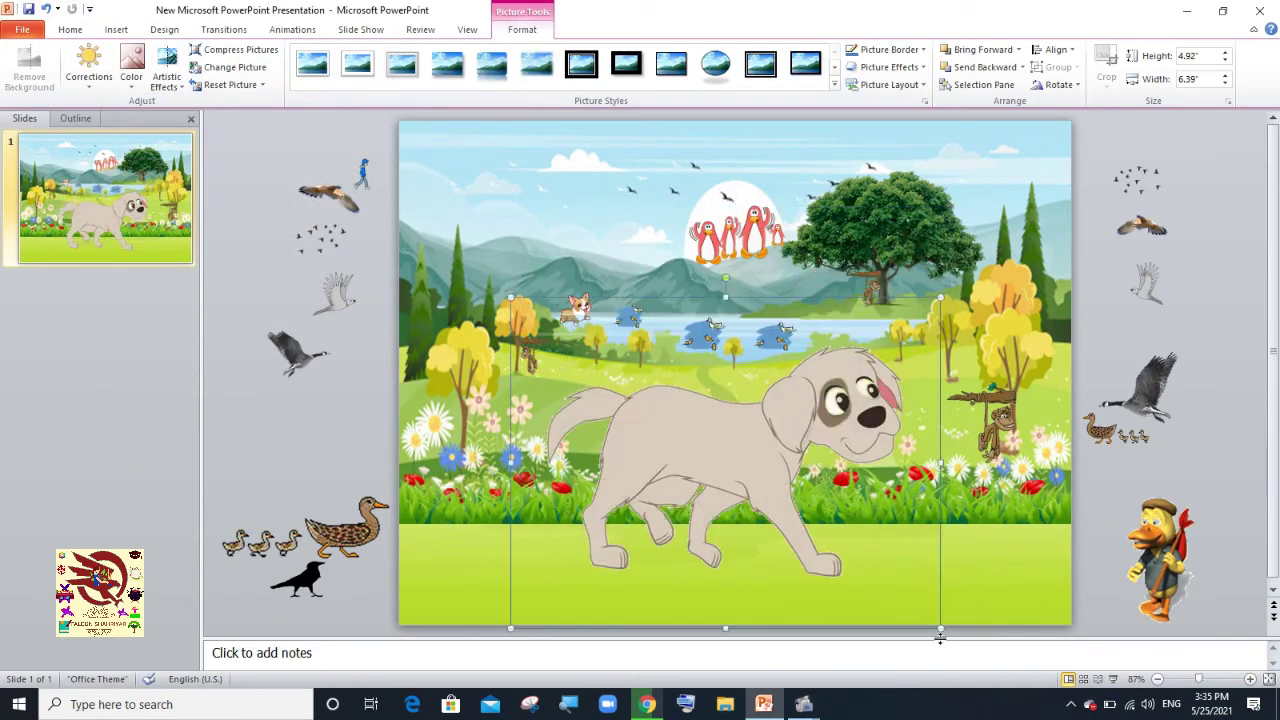
# Shrink the dog to 0.99" by 1.33" and park it beside the duck off the right edge.
pyautogui.moveTo(949, 538); pyautogui.dragTo(632, 360)
pyautogui.moveTo(560, 340)
pyautogui.mouseDown()
pyautogui.moveTo(528, 395)
pyautogui.moveTo(505, 385)
pyautogui.mouseUp()
pyautogui.moveTo(632, 390); pyautogui.dragTo(576, 375)
pyautogui.moveTo(531, 330)
pyautogui.mouseDown()
pyautogui.moveTo(388, 620)
pyautogui.moveTo(1167, 515)
pyautogui.mouseUp()
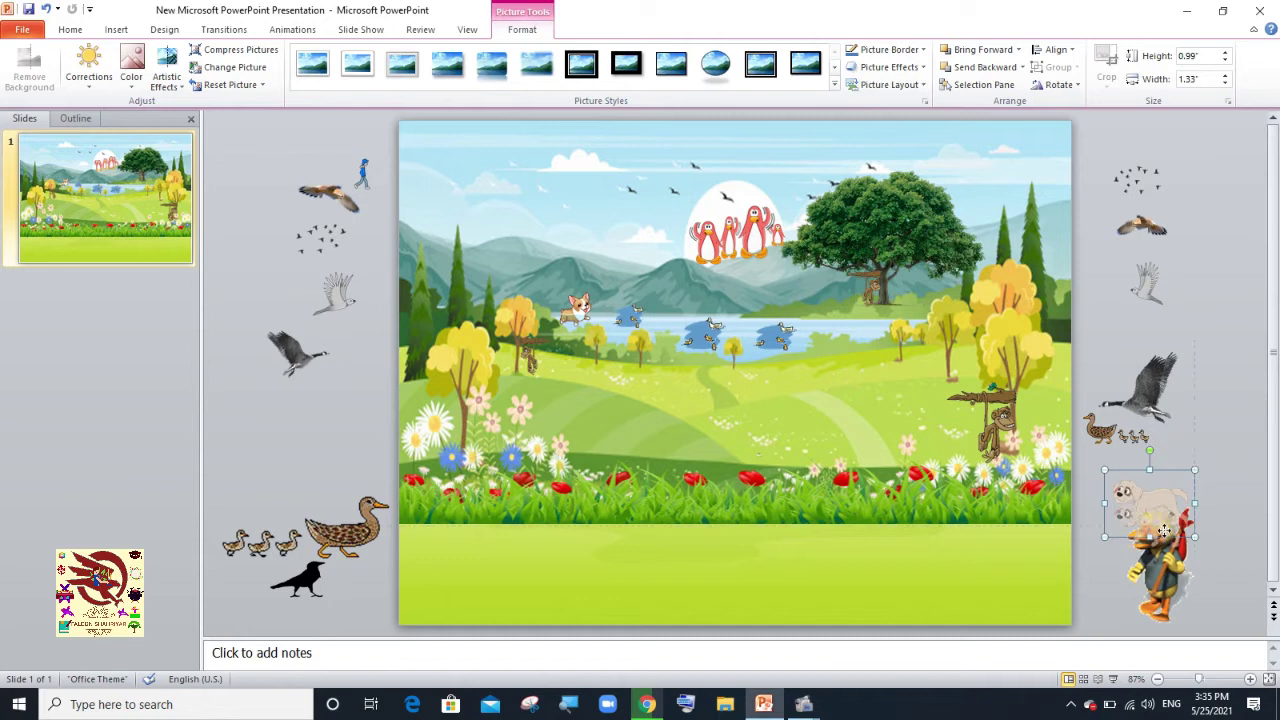
pyautogui.moveTo(1150, 500); pyautogui.dragTo(1010, 558)
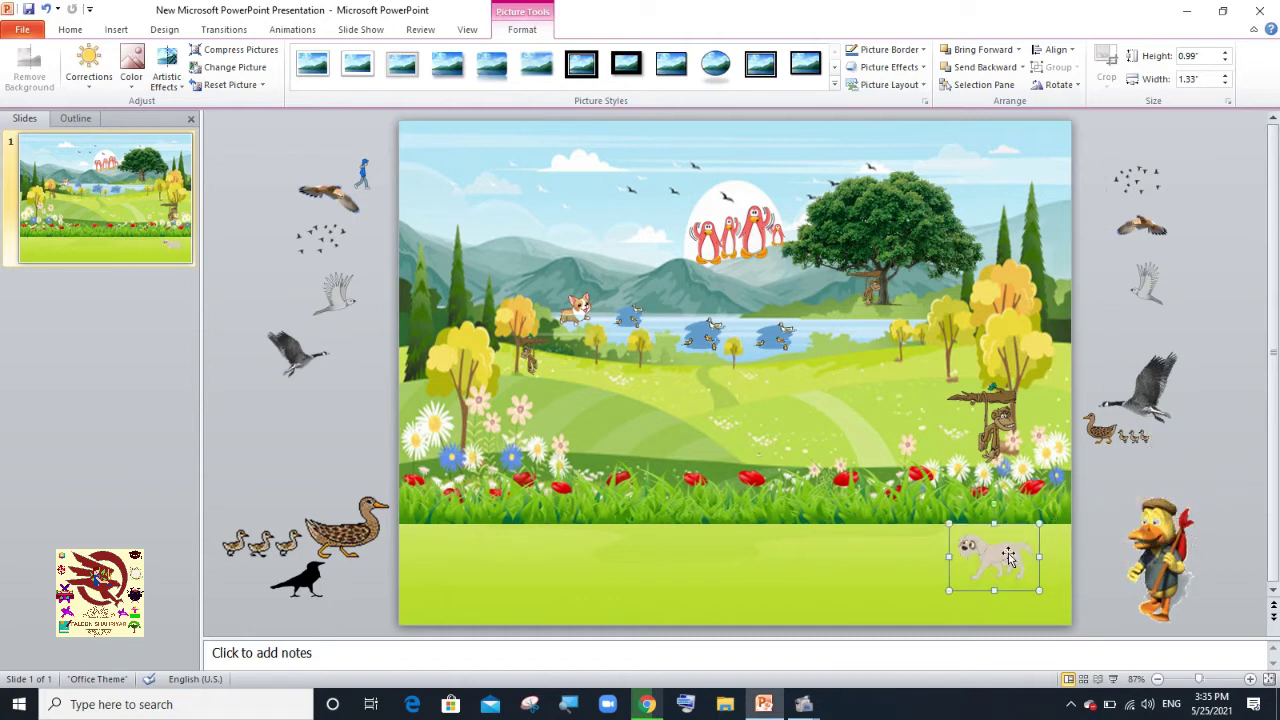
pyautogui.moveTo(1088, 541); pyautogui.dragTo(1127, 548)
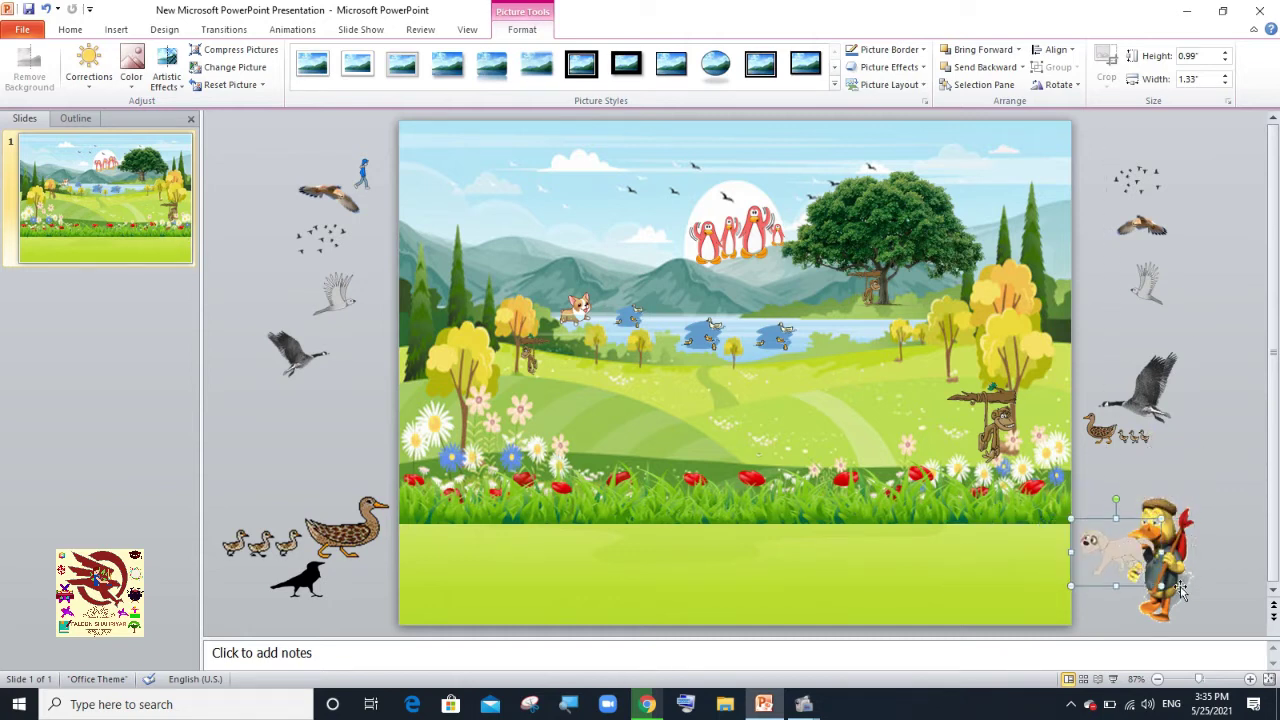
pyautogui.moveTo(1010, 540); pyautogui.dragTo(1131, 532)
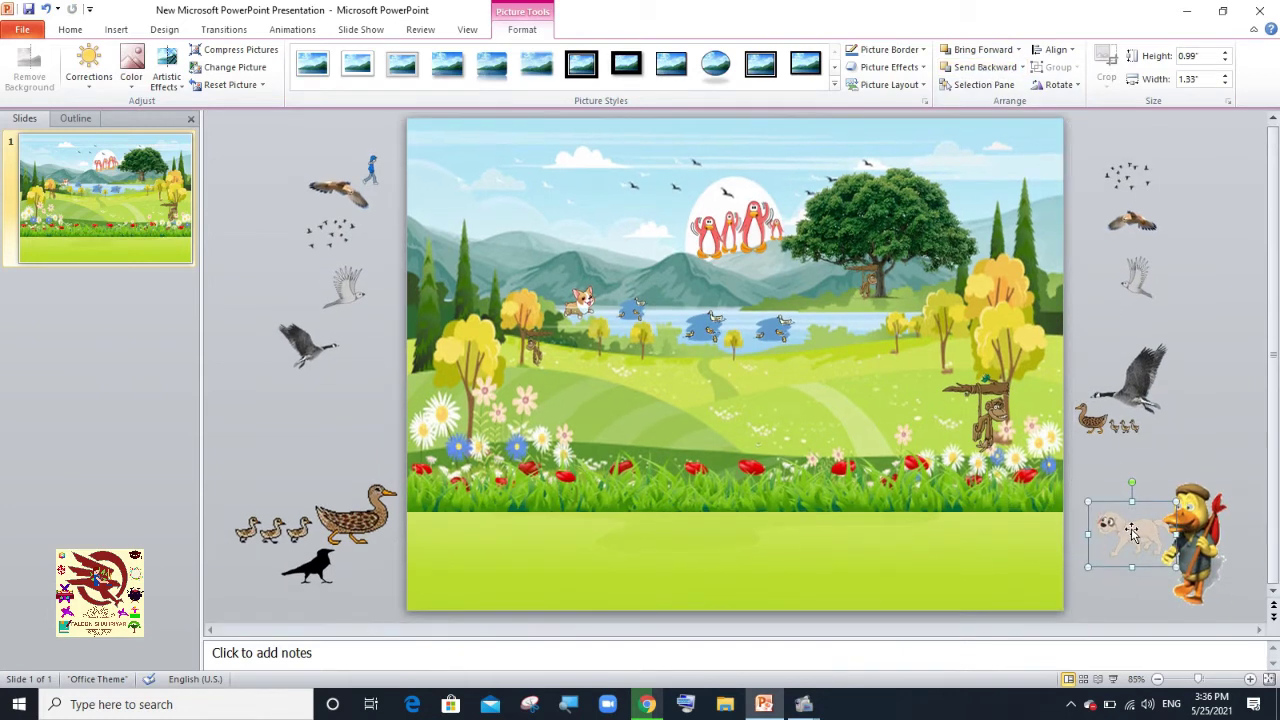
# Insert the black cat image and shrink it to 0.83" by 1.11" off the slide's left edge.
pyautogui.hotkey('alt', 'n')
pyautogui.press('p')
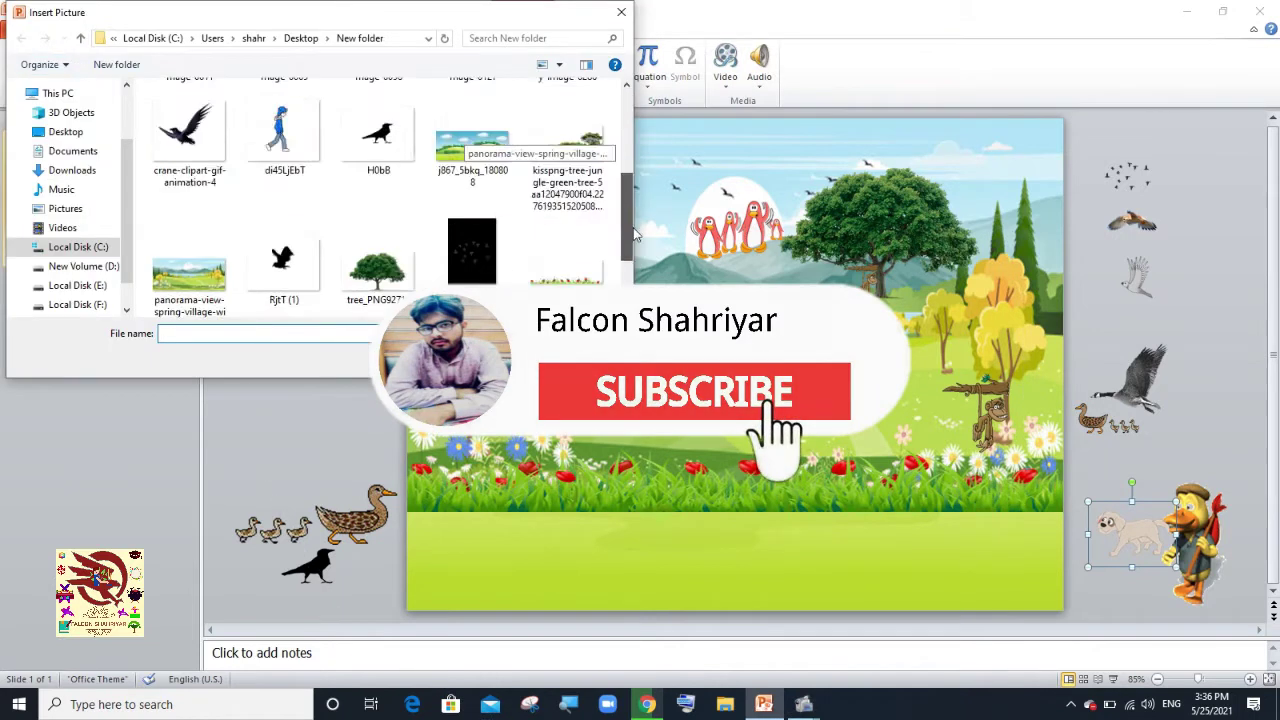
pyautogui.scroll(-2, 634, 232)
pyautogui.doubleClick(471, 243)
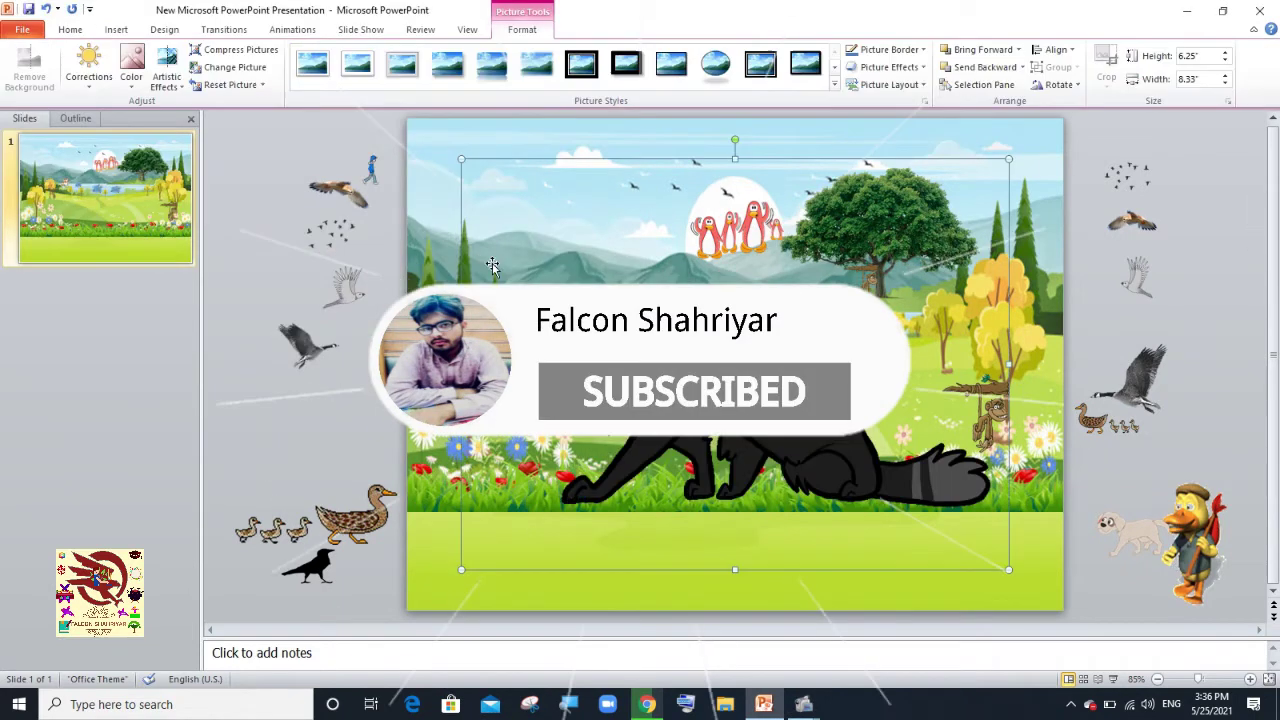
pyautogui.moveTo(1009, 569); pyautogui.dragTo(457, 300)
pyautogui.moveTo(360, 230); pyautogui.dragTo(654, 423)
pyautogui.moveTo(515, 292)
pyautogui.mouseDown()
pyautogui.moveTo(632, 384)
pyautogui.moveTo(356, 407)
pyautogui.moveTo(380, 419)
pyautogui.mouseUp()
pyautogui.moveTo(359, 393)
pyautogui.mouseDown()
pyautogui.moveTo(594, 376)
pyautogui.moveTo(354, 410)
pyautogui.moveTo(367, 411)
pyautogui.mouseUp()
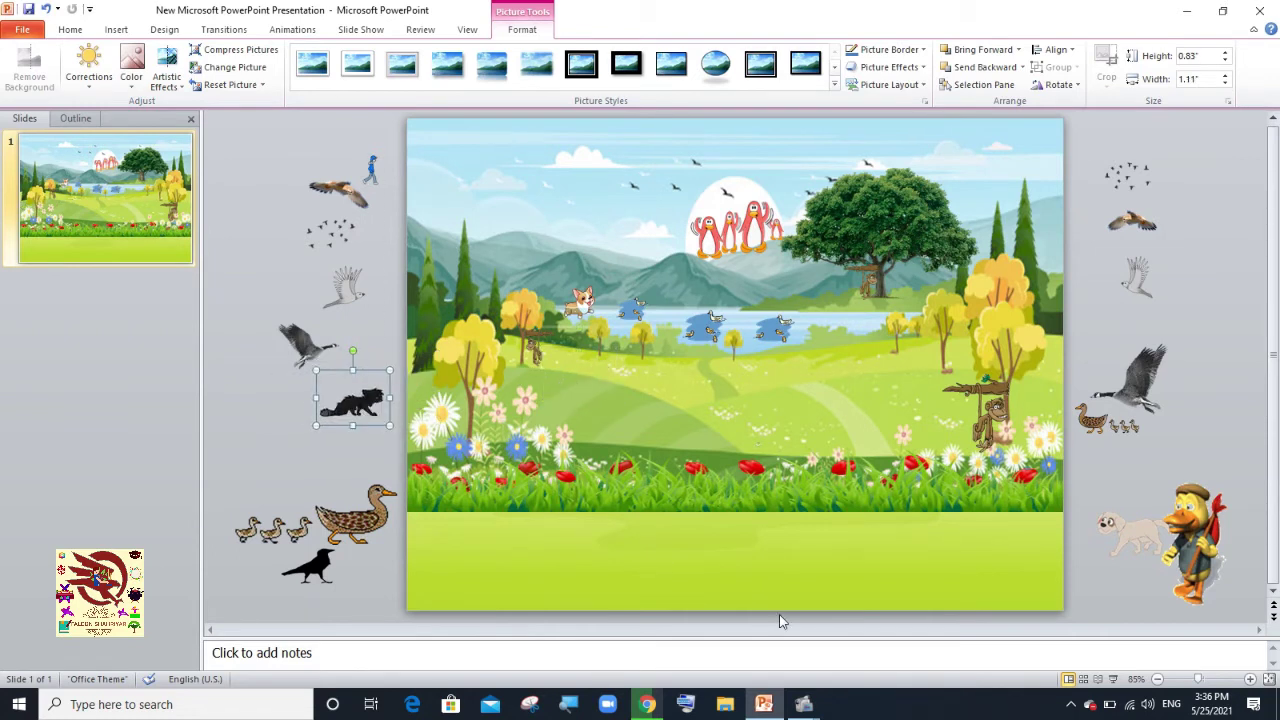
pyautogui.click(805, 708)
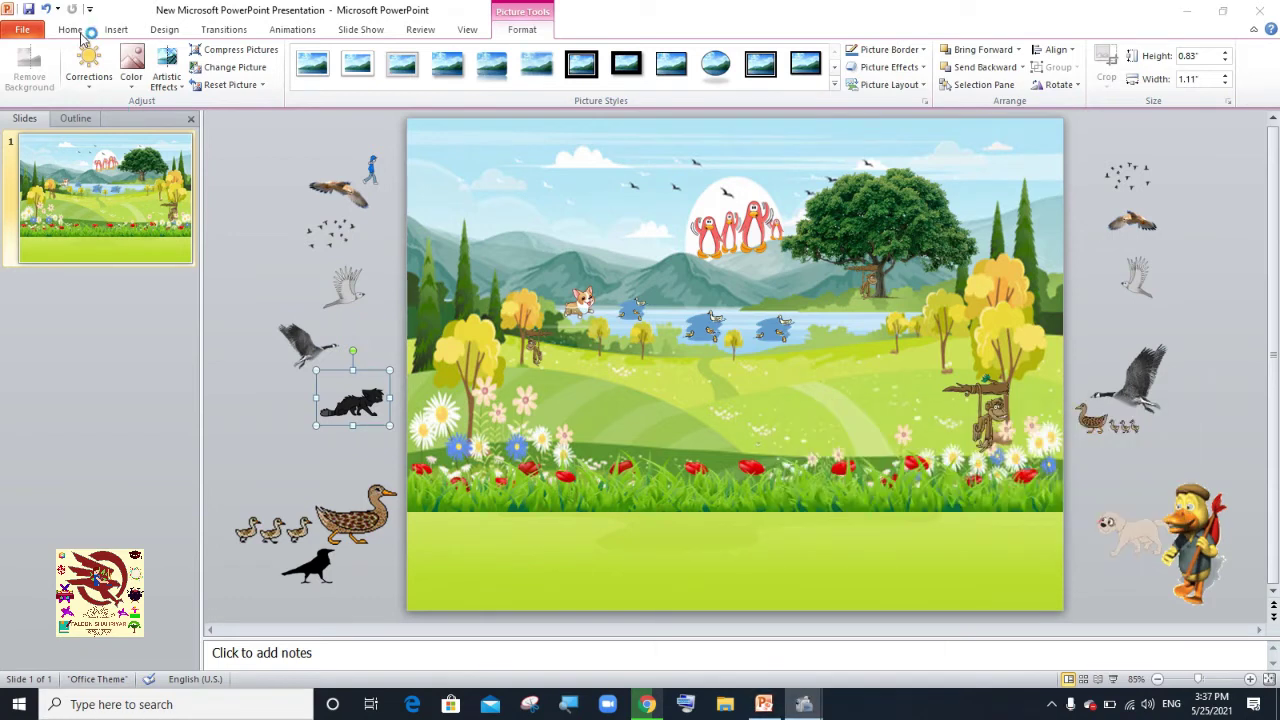
# Browse the Insert Picture dialog to F:\1st assignment\assignment.
pyautogui.click(116, 29)
pyautogui.click(52, 72)
pyautogui.click(90, 262)
pyautogui.scroll(10, 532, 151)
pyautogui.moveTo(643, 175); pyautogui.dragTo(638, 80)
pyautogui.scroll(1, 123, 143)
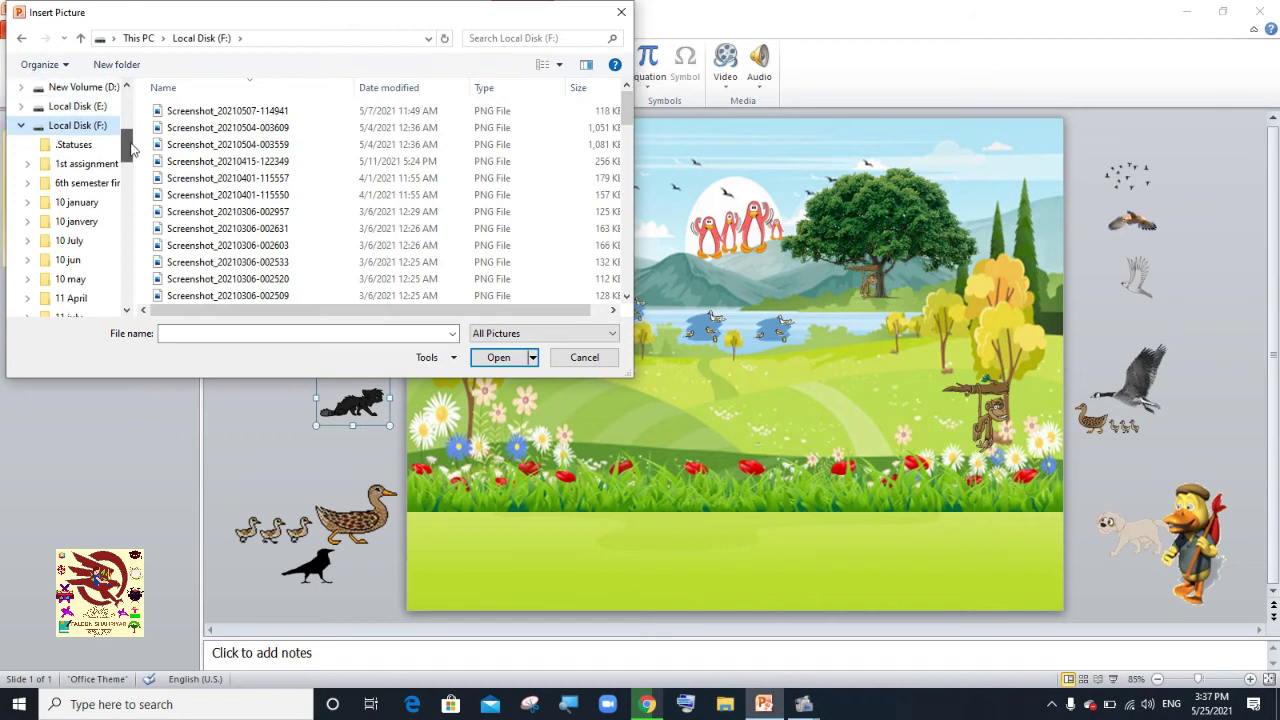
pyautogui.click(87, 163)
pyautogui.doubleClick(166, 140)
pyautogui.moveTo(626, 120)
pyautogui.mouseDown()
pyautogui.moveTo(646, 217)
pyautogui.moveTo(650, 190)
pyautogui.mouseUp()
# Select the rooster-and-hen, cow and goat images and insert them together.
pyautogui.click(566, 230)
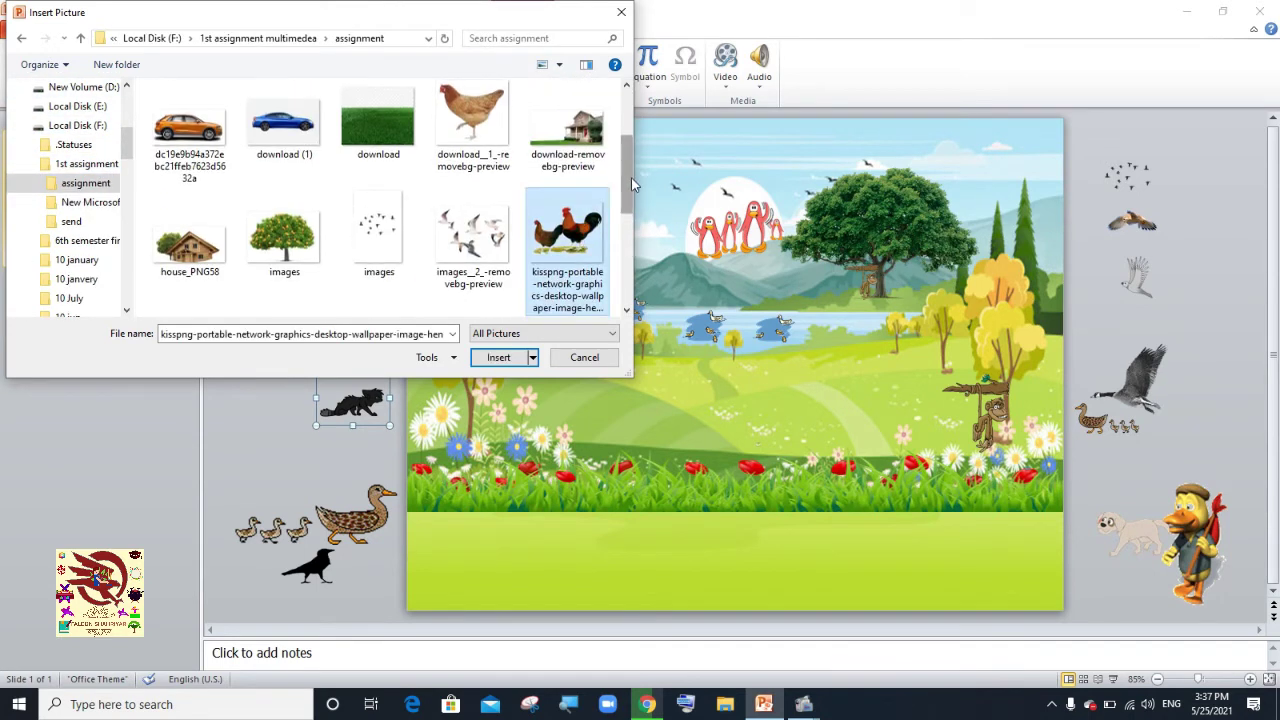
pyautogui.scroll(1, 491, 170)
pyautogui.keyDown('ctrl'); pyautogui.click(491, 163); pyautogui.keyUp('ctrl')
pyautogui.scroll(1, 491, 163)
pyautogui.keyDown('ctrl'); pyautogui.click(222, 158); pyautogui.keyUp('ctrl')
pyautogui.keyDown('ctrl'); pyautogui.click(480, 140); pyautogui.keyUp('ctrl')
pyautogui.click(498, 357)
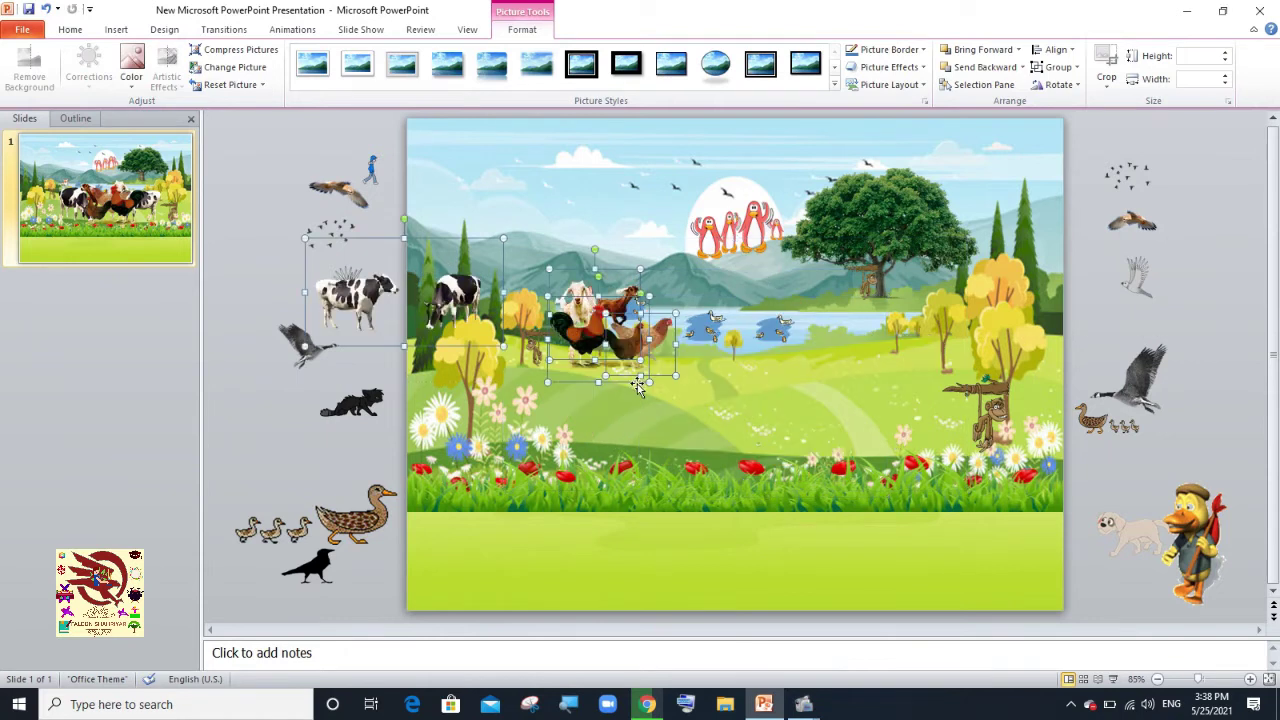
# Shrink and place the cows, goats and hens across the middle of the meadow.
pyautogui.moveTo(790, 420); pyautogui.dragTo(738, 389)
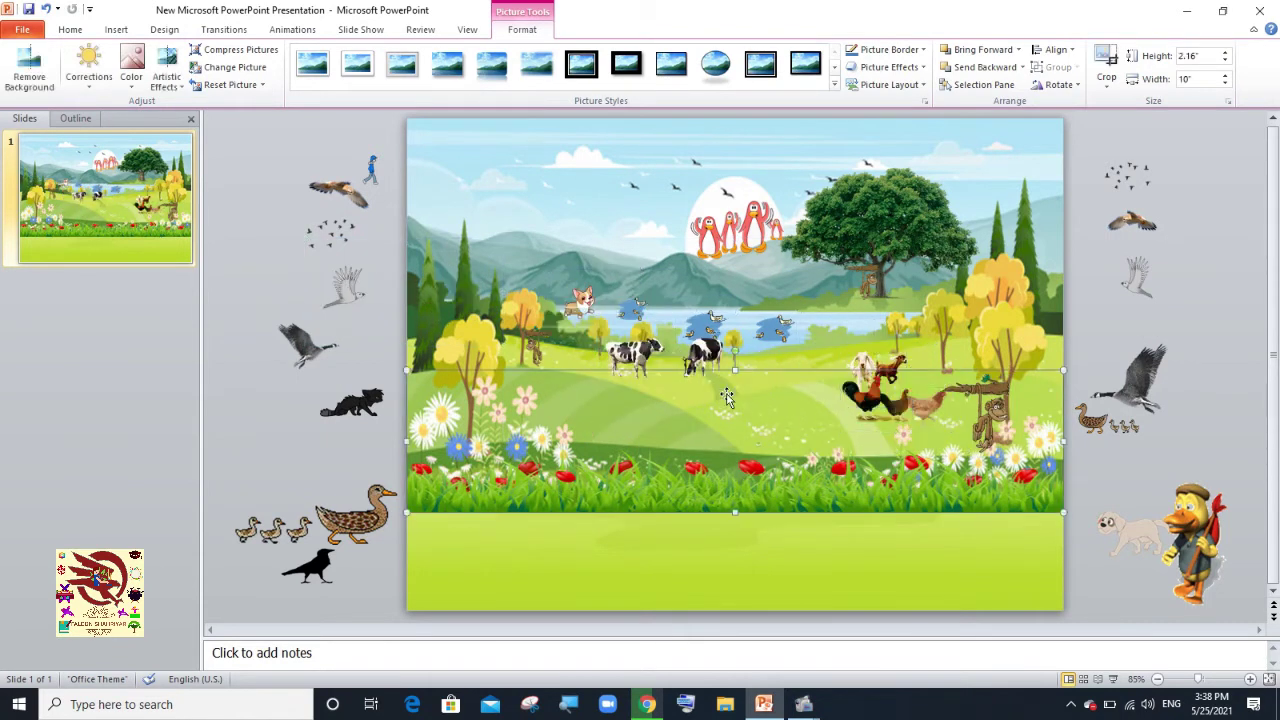
pyautogui.moveTo(655, 362); pyautogui.dragTo(600, 360)
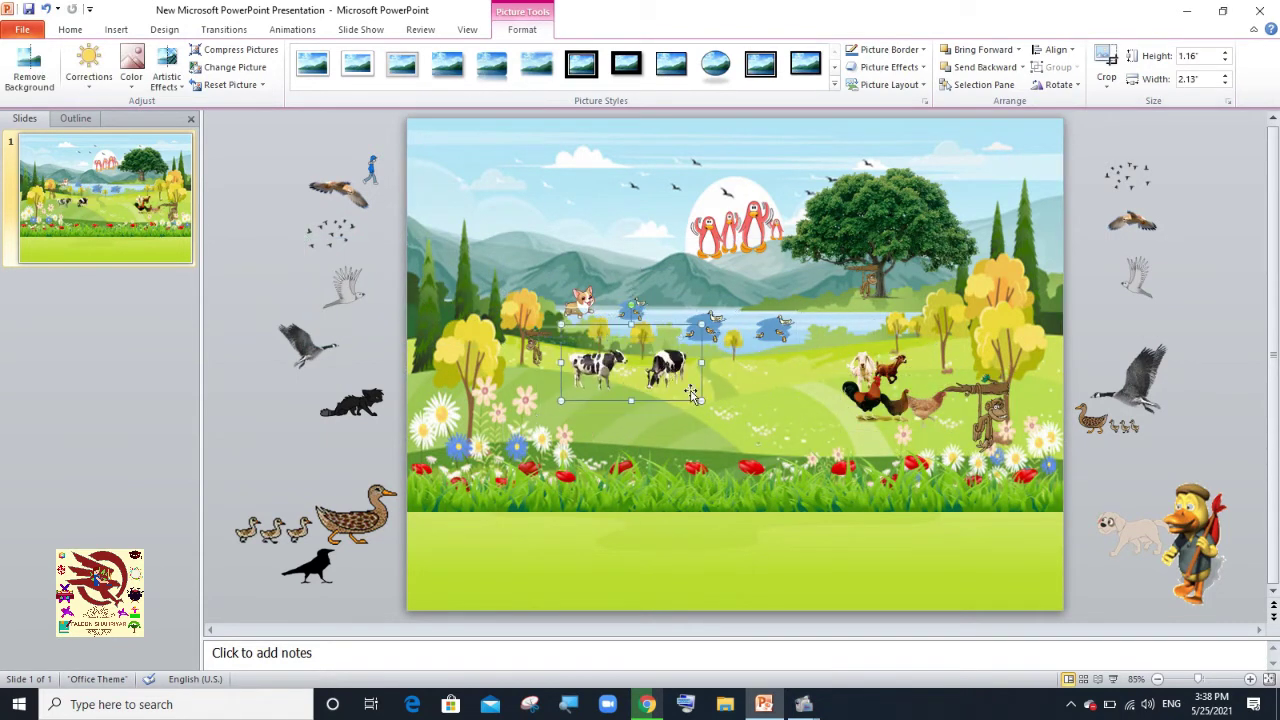
pyautogui.click(880, 403)
pyautogui.moveTo(880, 403)
pyautogui.mouseDown()
pyautogui.moveTo(800, 355)
pyautogui.moveTo(575, 397)
pyautogui.mouseUp()
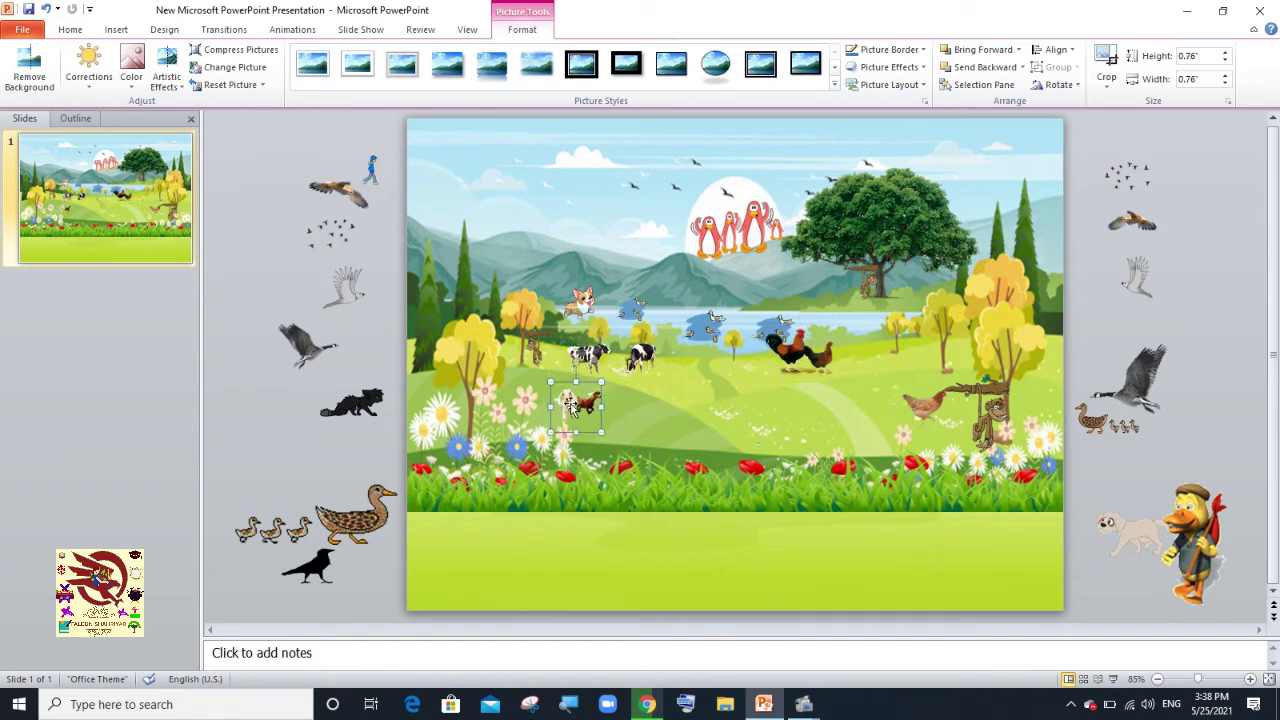
pyautogui.moveTo(925, 405); pyautogui.dragTo(818, 362)
pyautogui.click(888, 401)
pyautogui.click(859, 349)
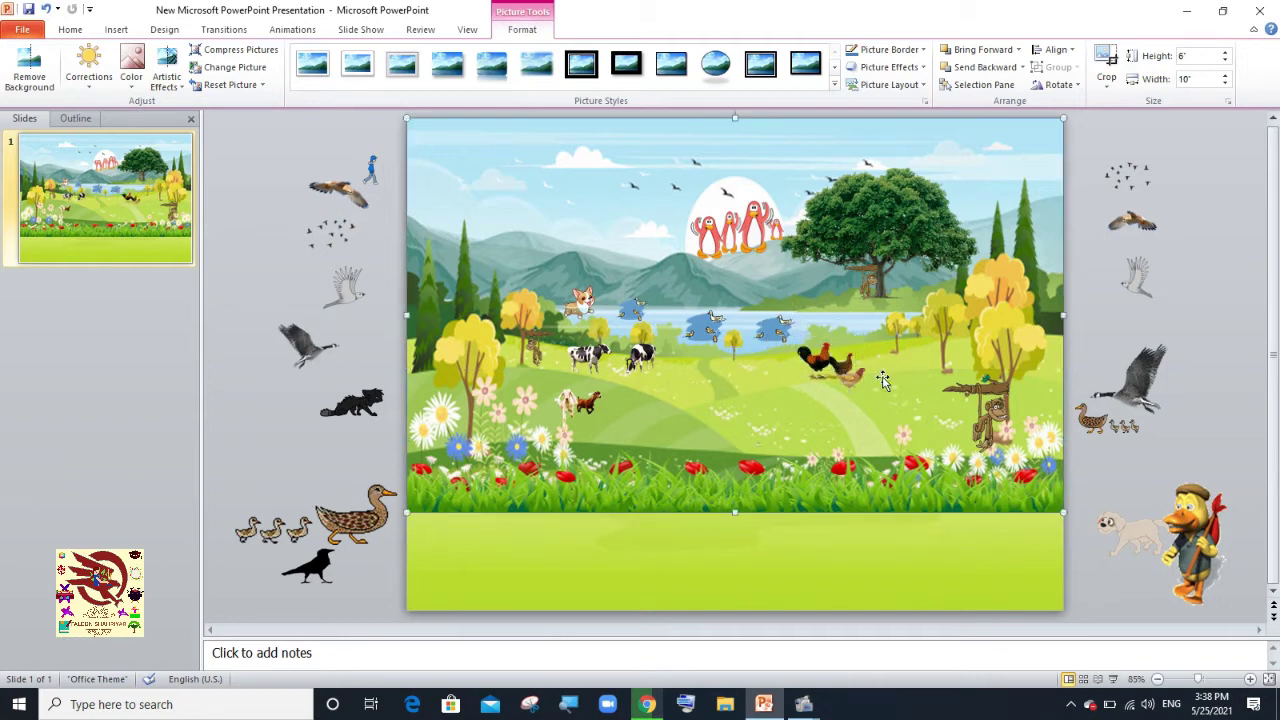
pyautogui.press('Escape')
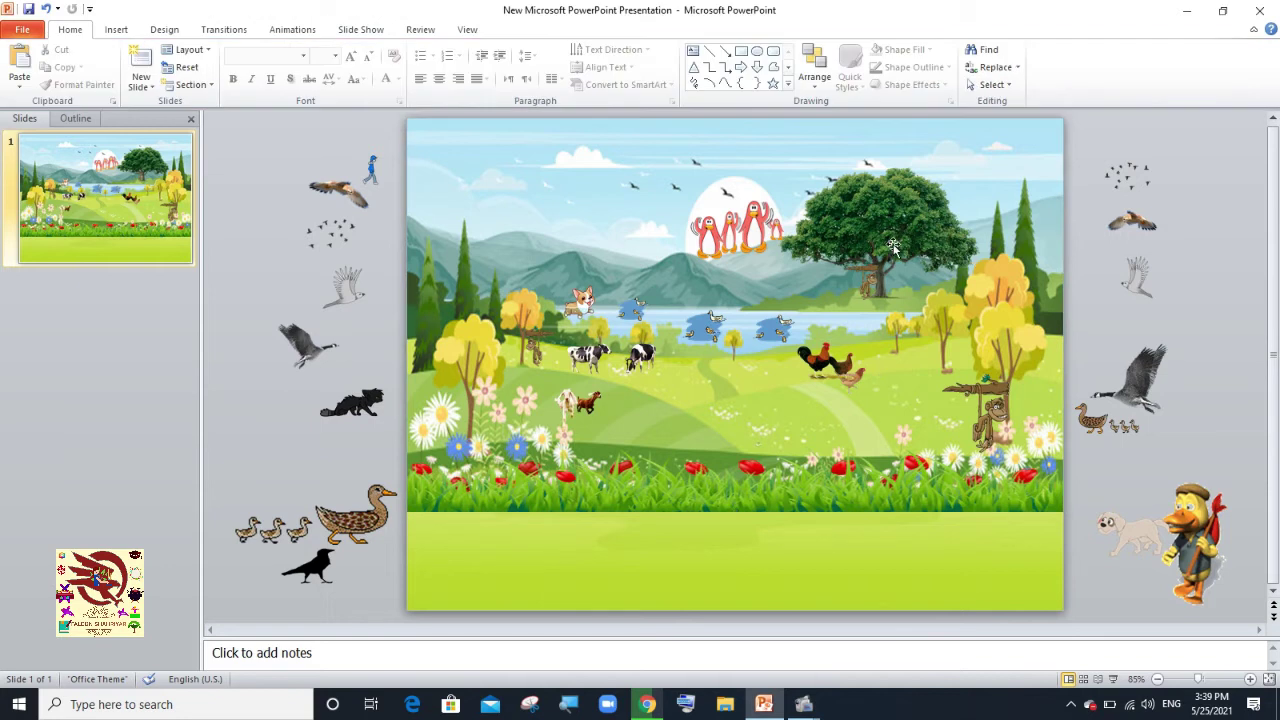
# Give the corgi an Appear entrance animation, open the Animation Pane, and preview it.
pyautogui.click(580, 310)
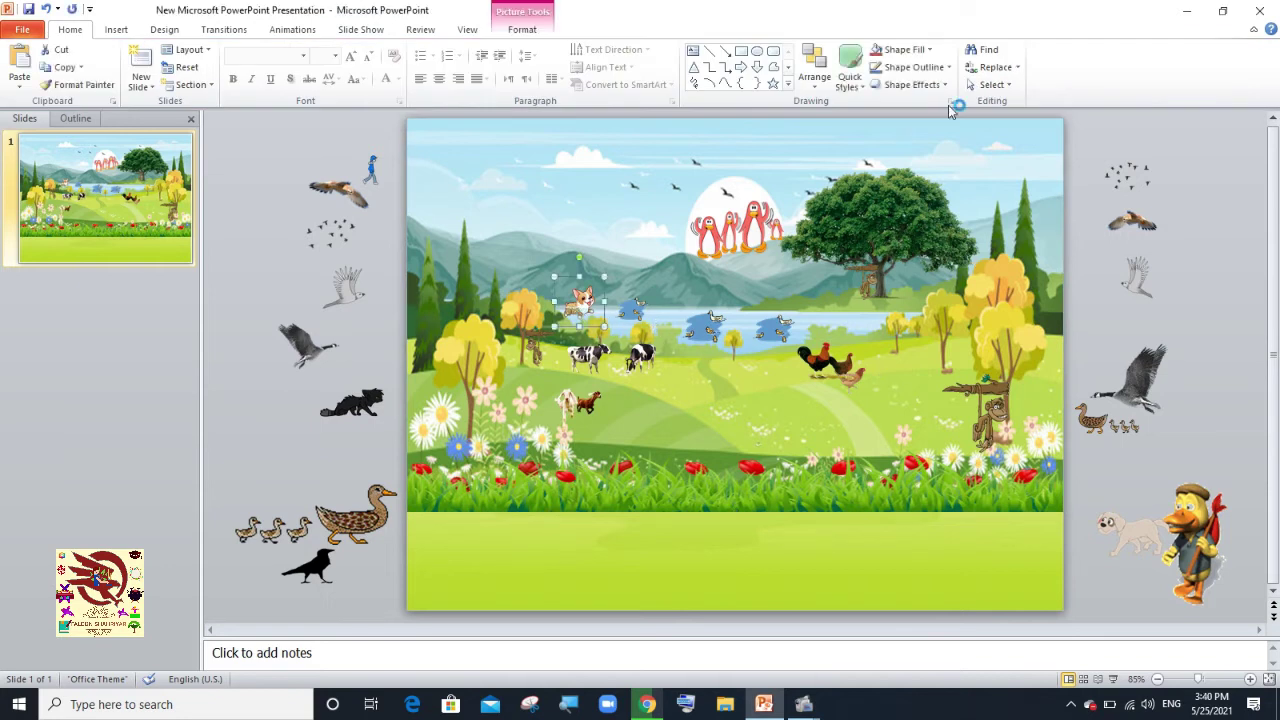
pyautogui.click(292, 29)
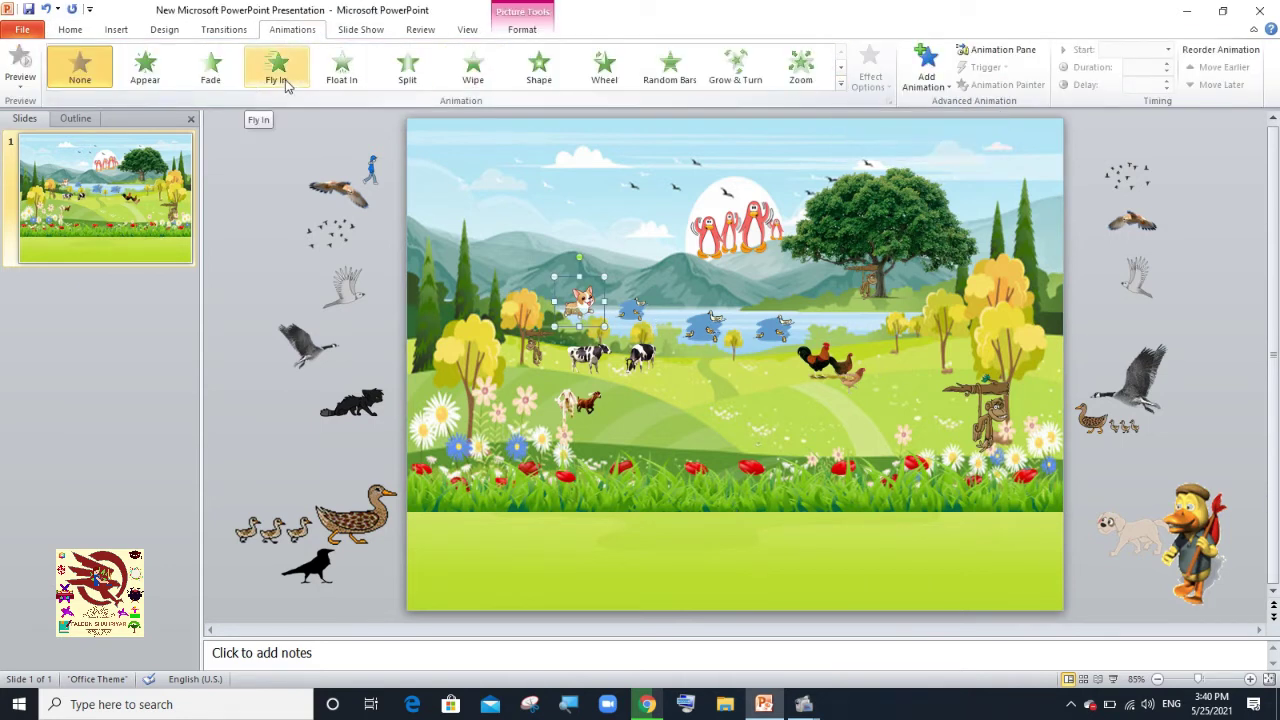
pyautogui.click(145, 65)
pyautogui.click(1035, 55)
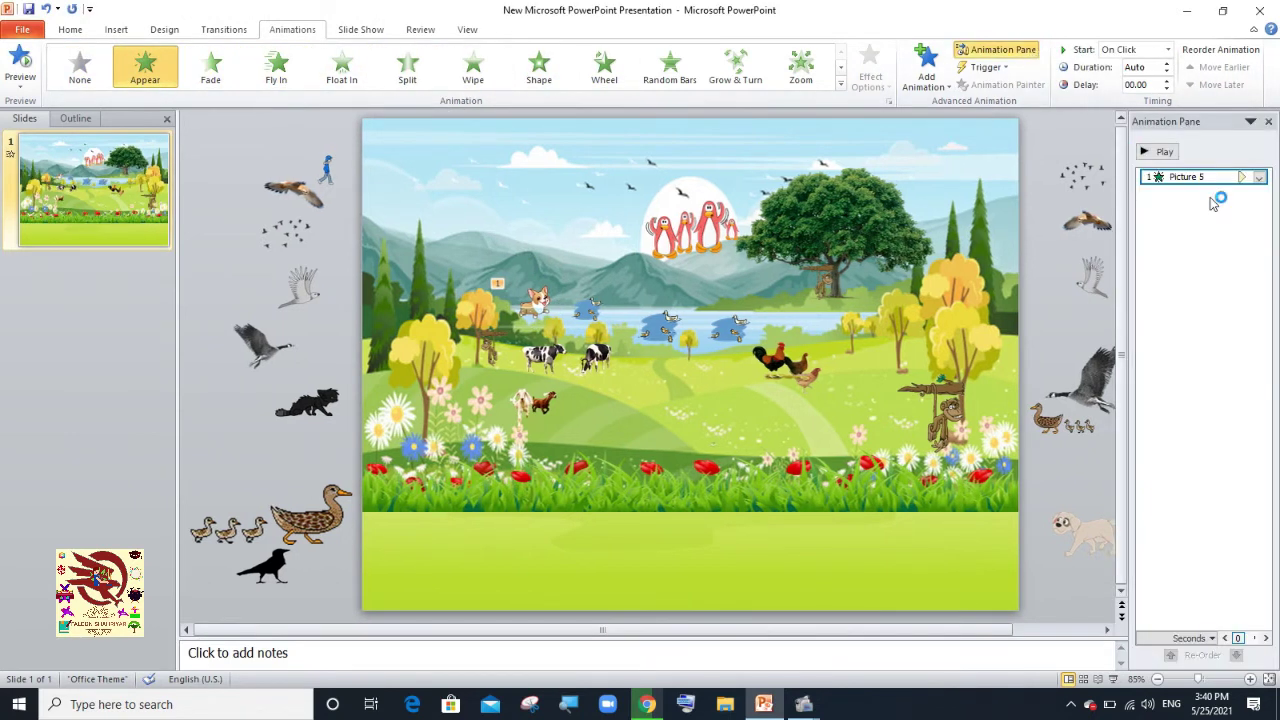
pyautogui.click(1143, 152)
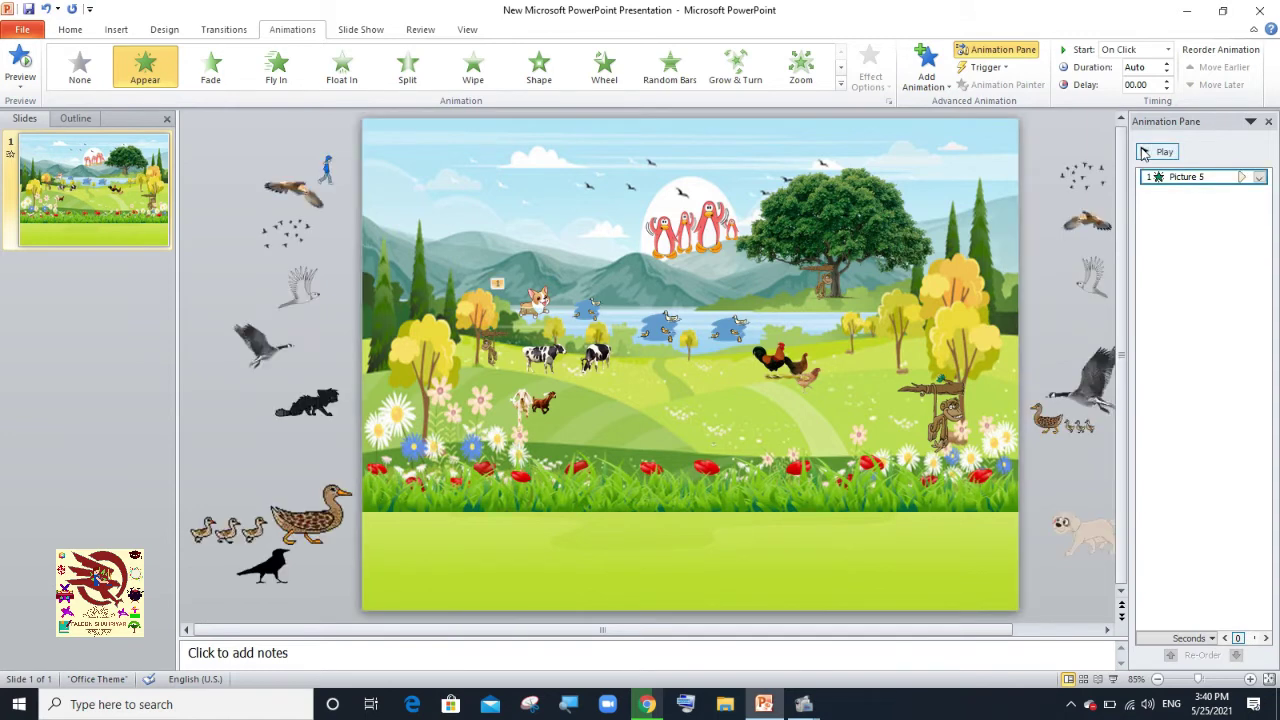
# Select the small pictures near the tree and beside the penguins.
pyautogui.doubleClick(735, 232)
pyautogui.click(825, 287)
pyautogui.click(745, 228)
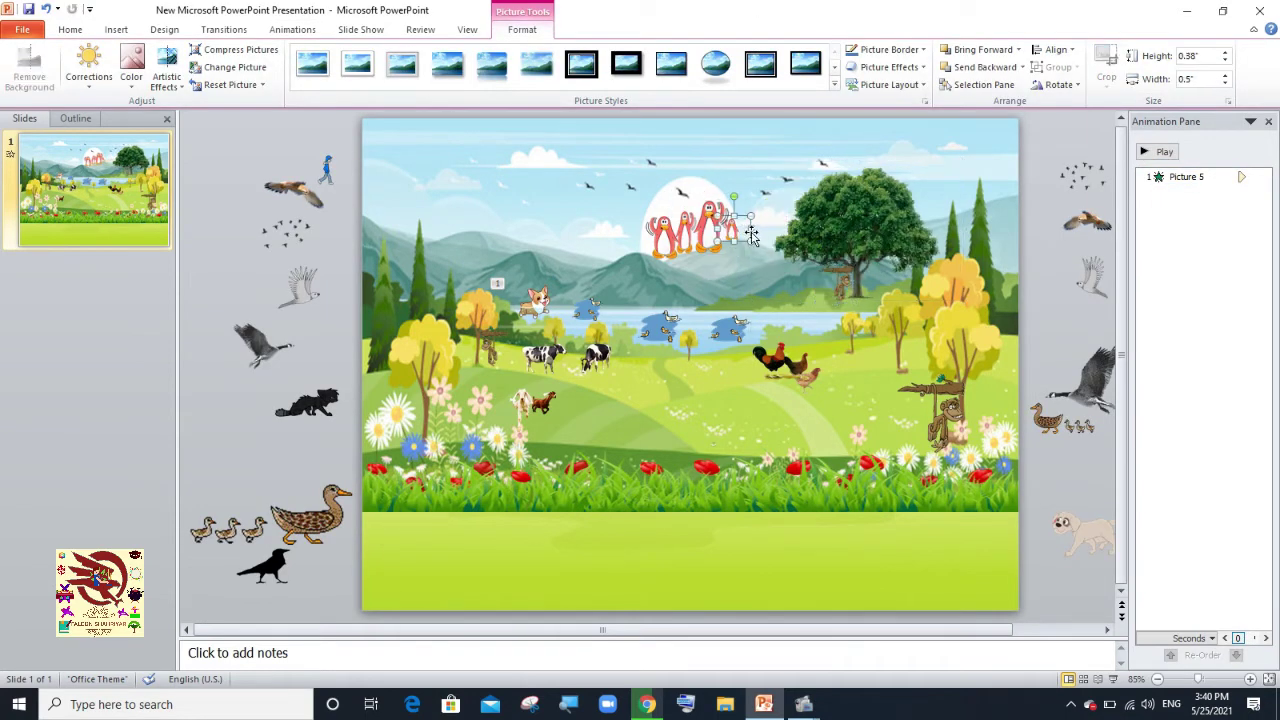
# Reposition the tree slightly right and shift the small picture beside the penguins left.
pyautogui.moveTo(830, 228); pyautogui.dragTo(836, 229)
pyautogui.click(826, 230)
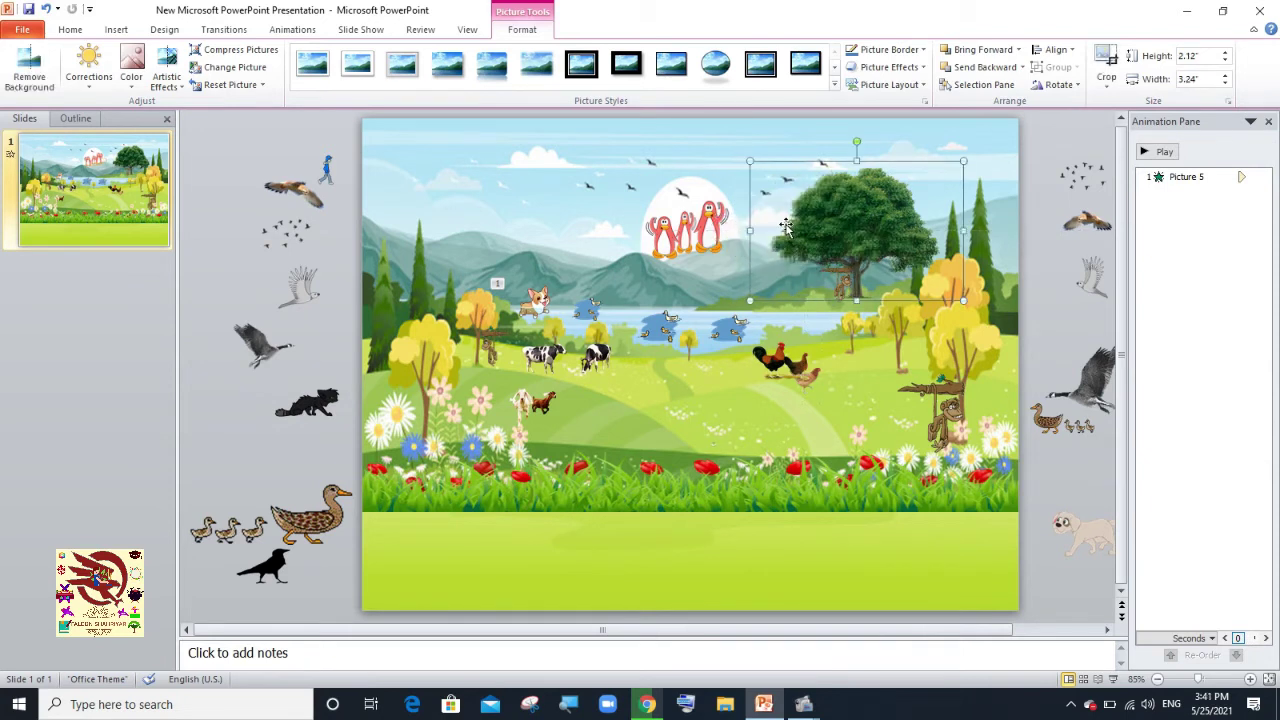
pyautogui.moveTo(838, 241); pyautogui.dragTo(908, 243)
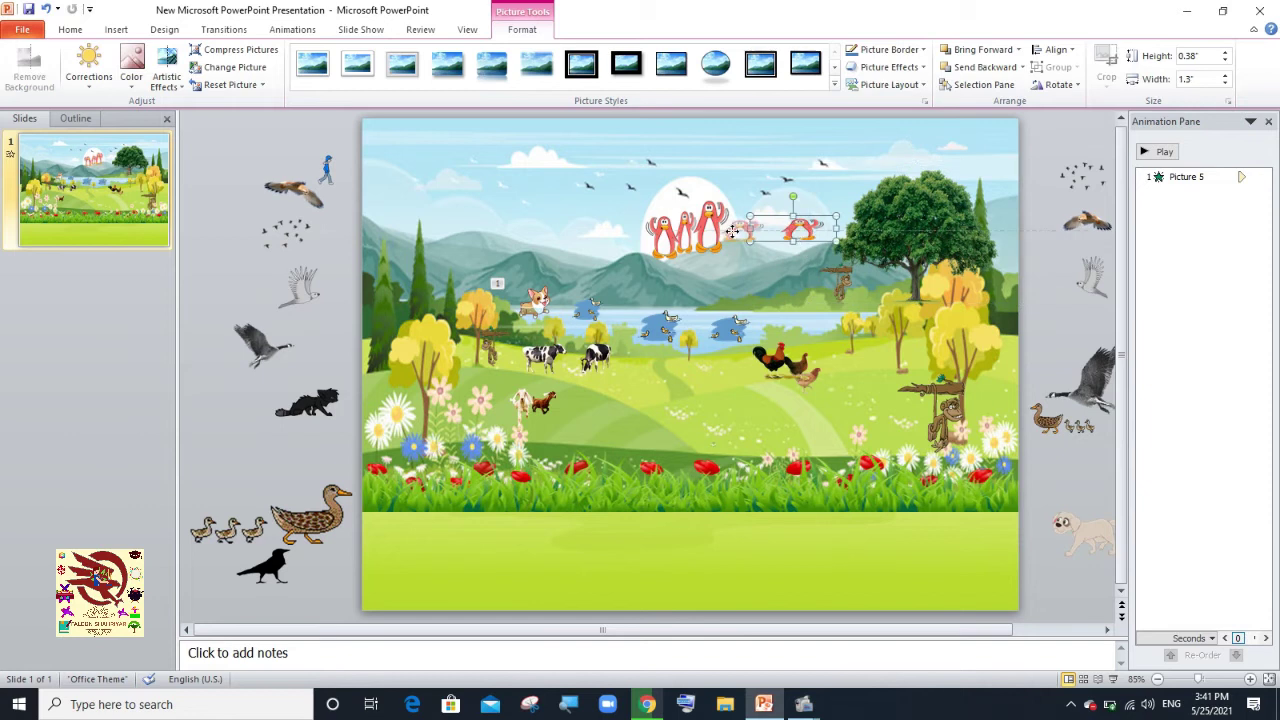
pyautogui.moveTo(806, 228); pyautogui.dragTo(736, 228)
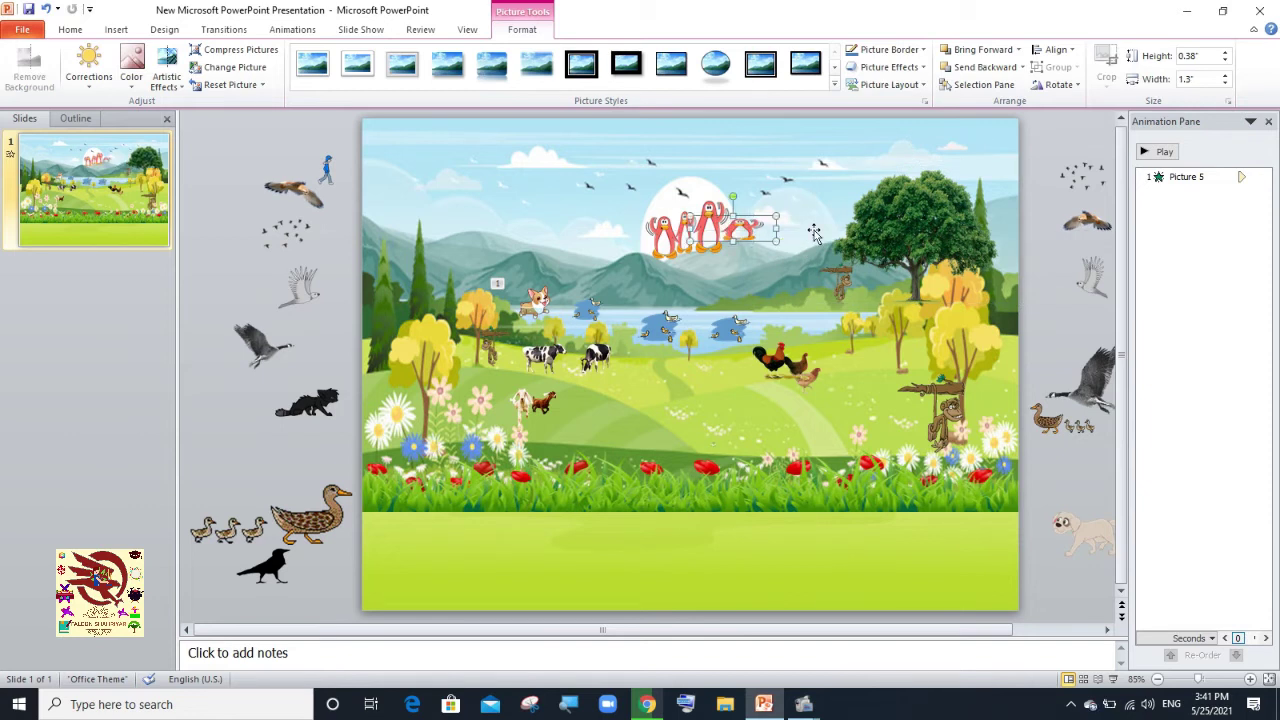
pyautogui.click(749, 233)
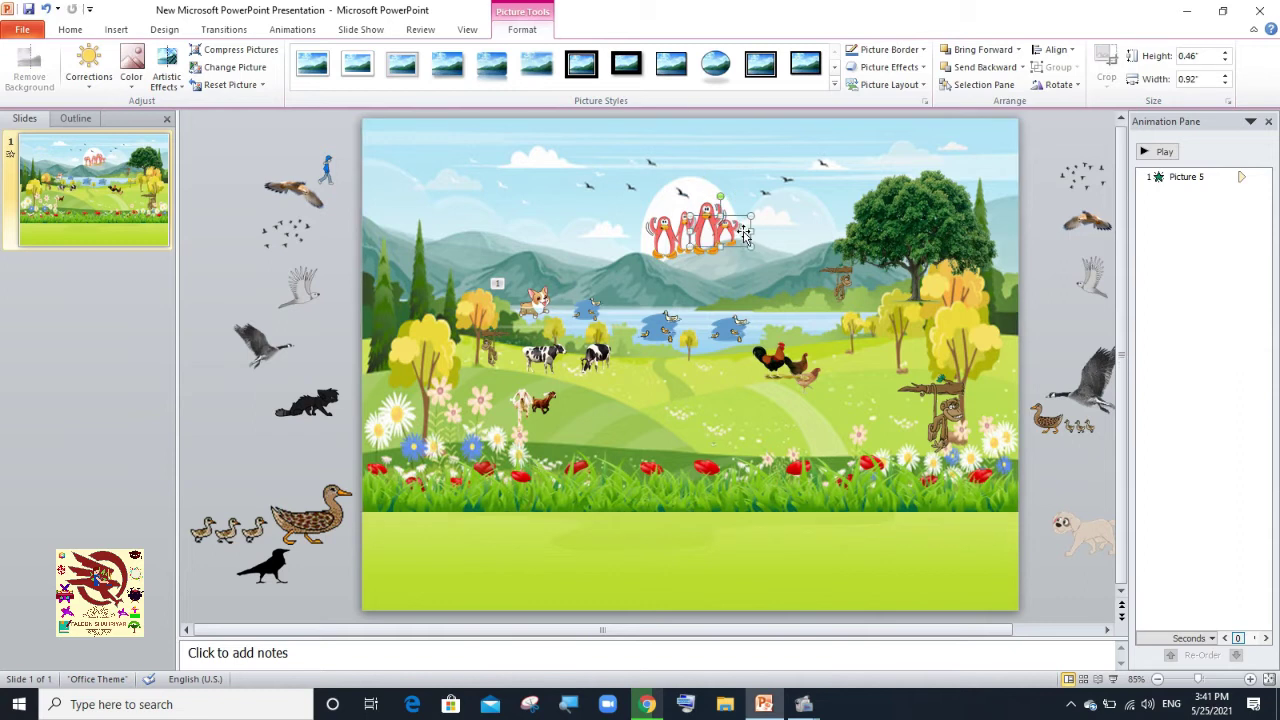
pyautogui.click(782, 246)
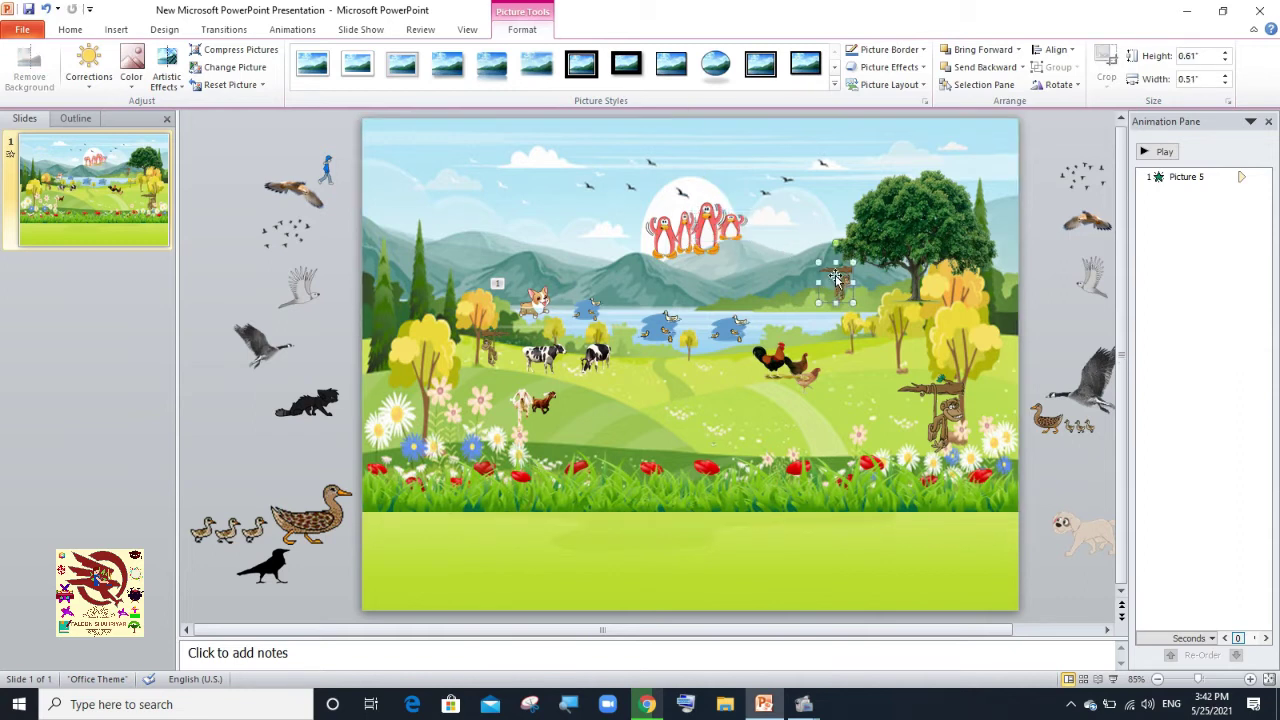
pyautogui.moveTo(899, 242); pyautogui.dragTo(881, 240)
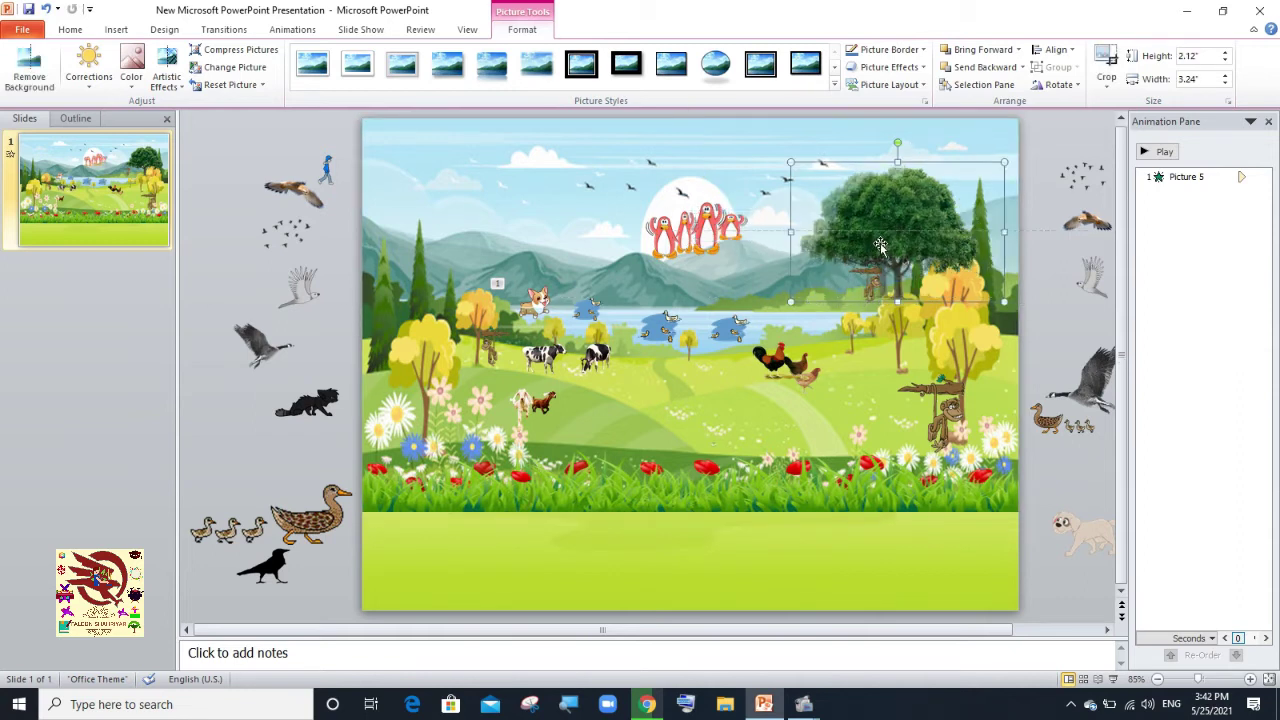
pyautogui.click(828, 306)
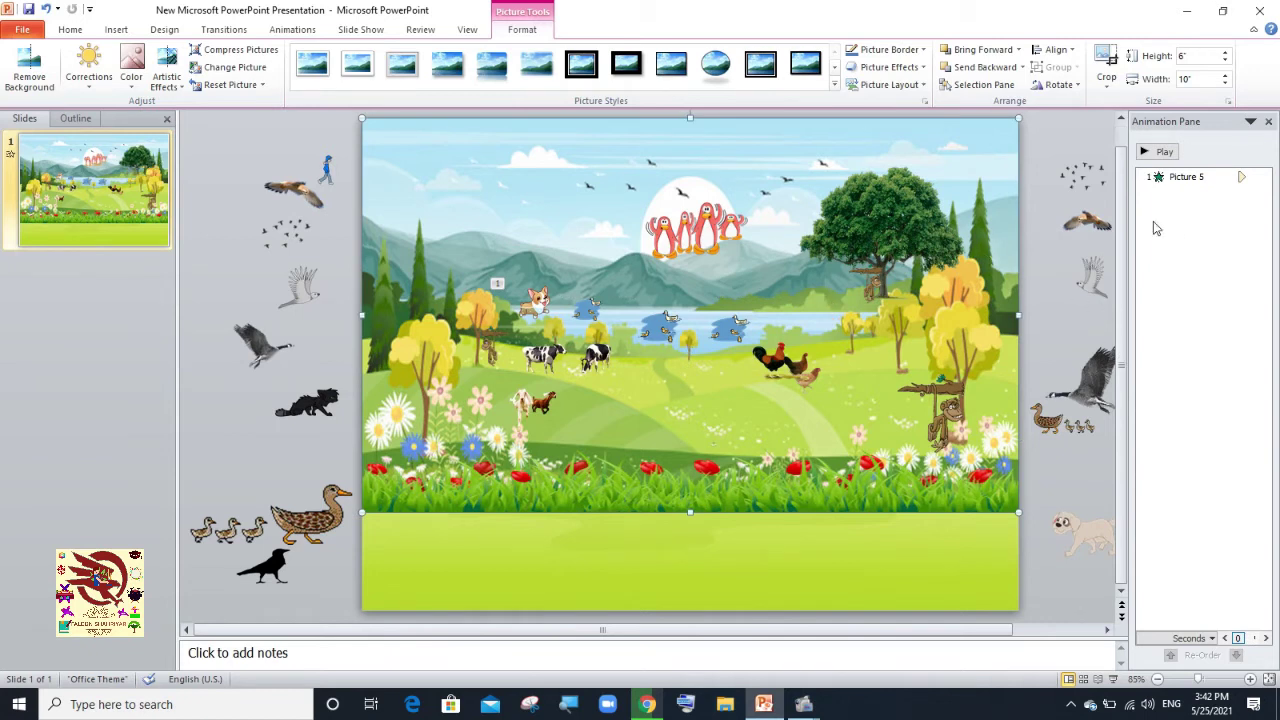
# Resize the corgi (Picture 5) to 0.75" by 0.75" with the Height spinner.
pyautogui.click(1186, 177)
pyautogui.click(1226, 56)
pyautogui.click(1226, 56)
pyautogui.click(1226, 56)
pyautogui.click(1226, 56)
pyautogui.click(1226, 61)
pyautogui.click(1226, 61)
pyautogui.click(1226, 62)
pyautogui.click(1226, 62)
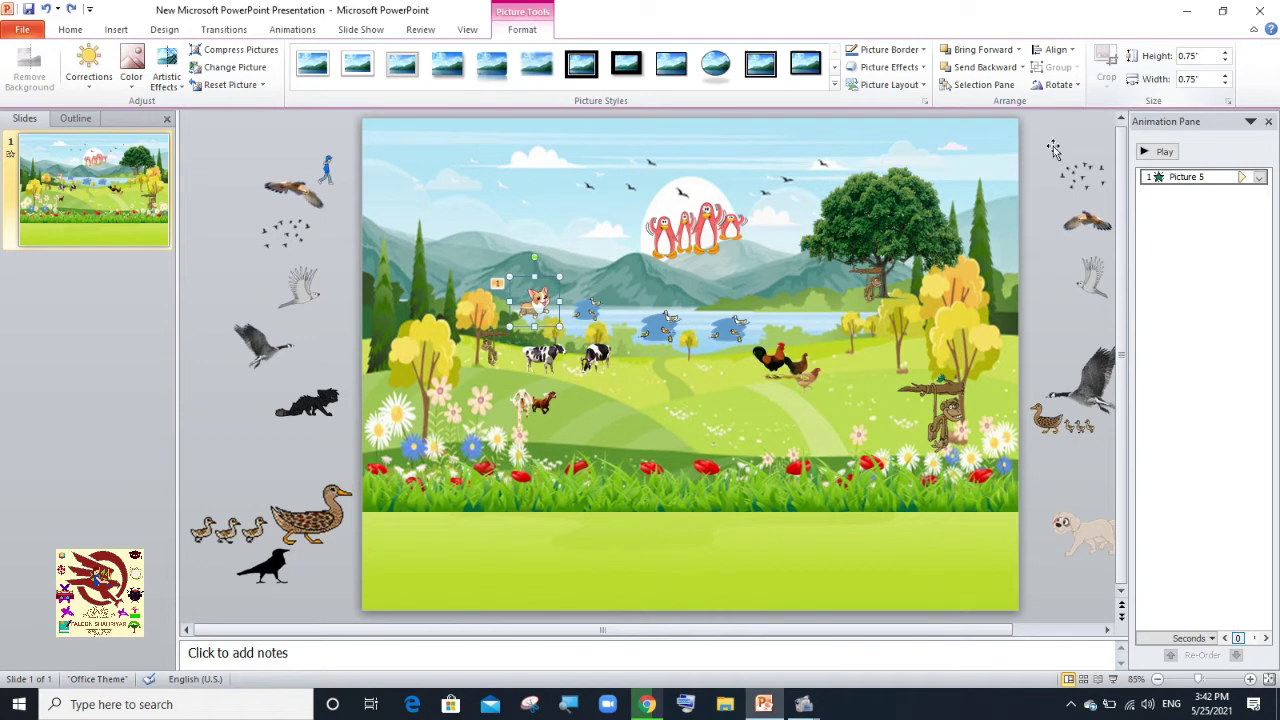
# Adjust the timing settings of Picture 5's Appear effect.
pyautogui.click(1259, 177)
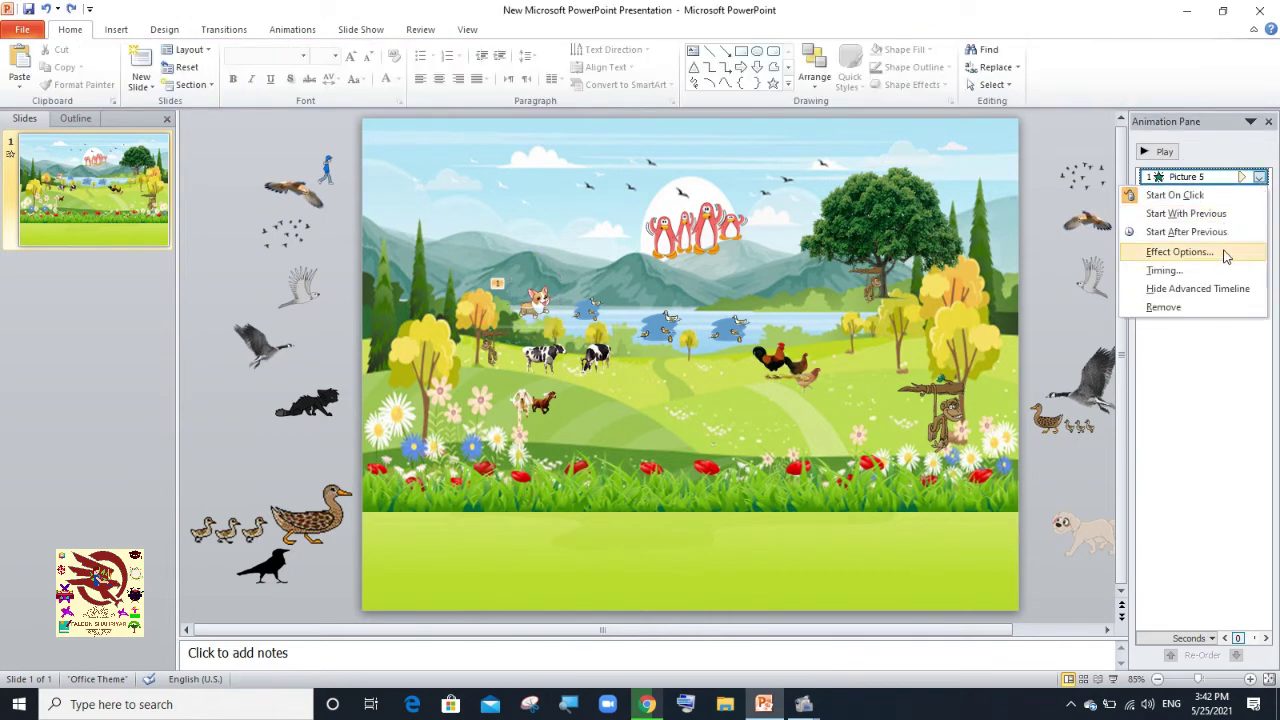
pyautogui.click(1200, 270)
pyautogui.click(677, 455)
pyautogui.click(1259, 177)
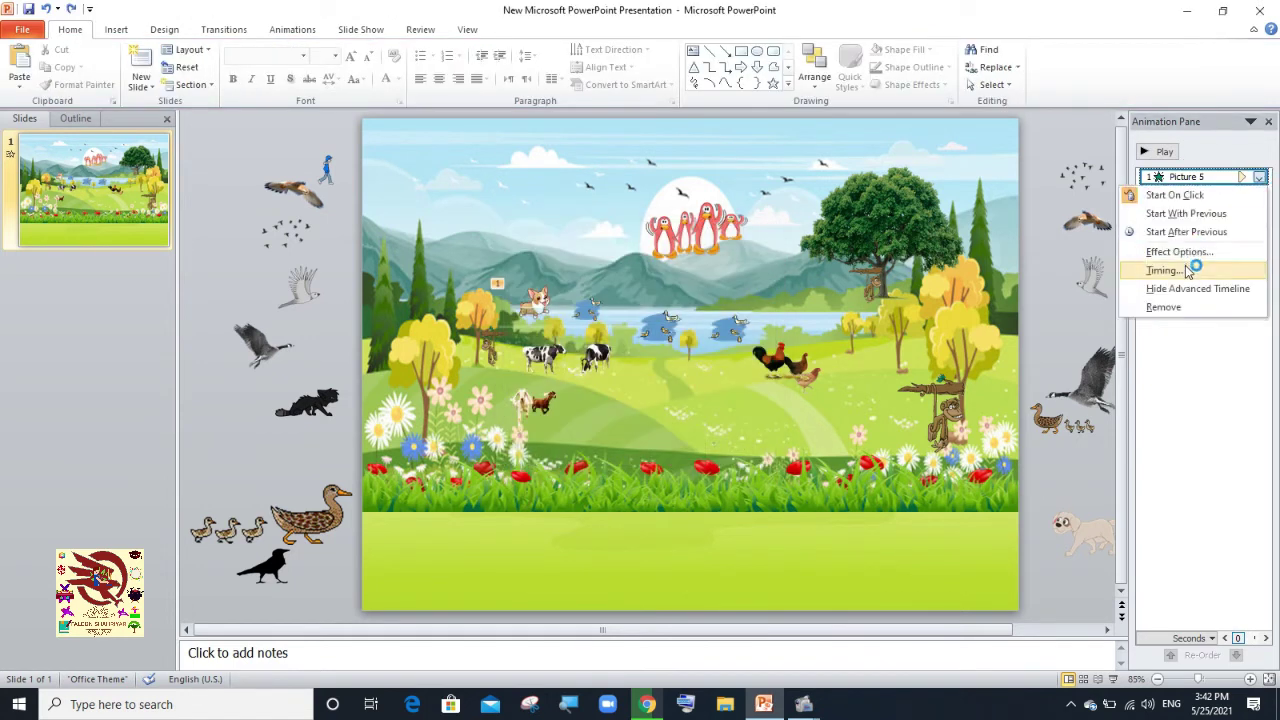
pyautogui.click(1174, 249)
pyautogui.click(555, 253)
pyautogui.click(697, 455)
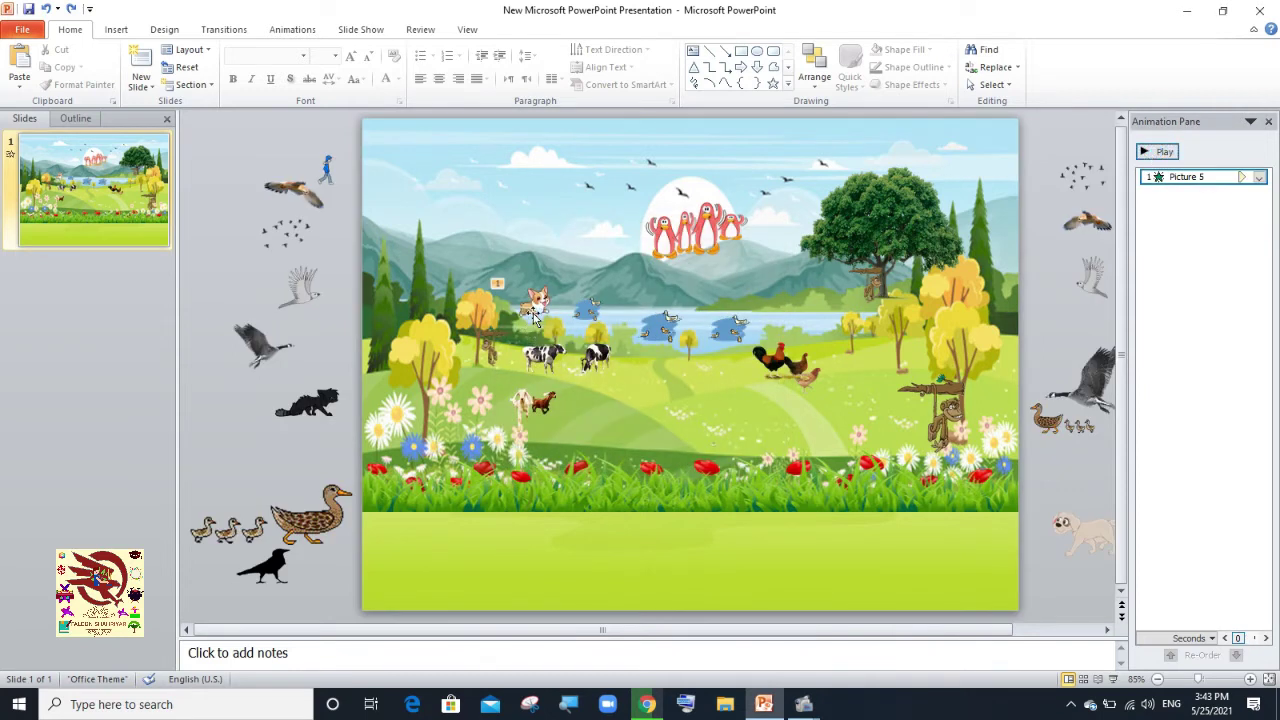
pyautogui.click(1170, 177)
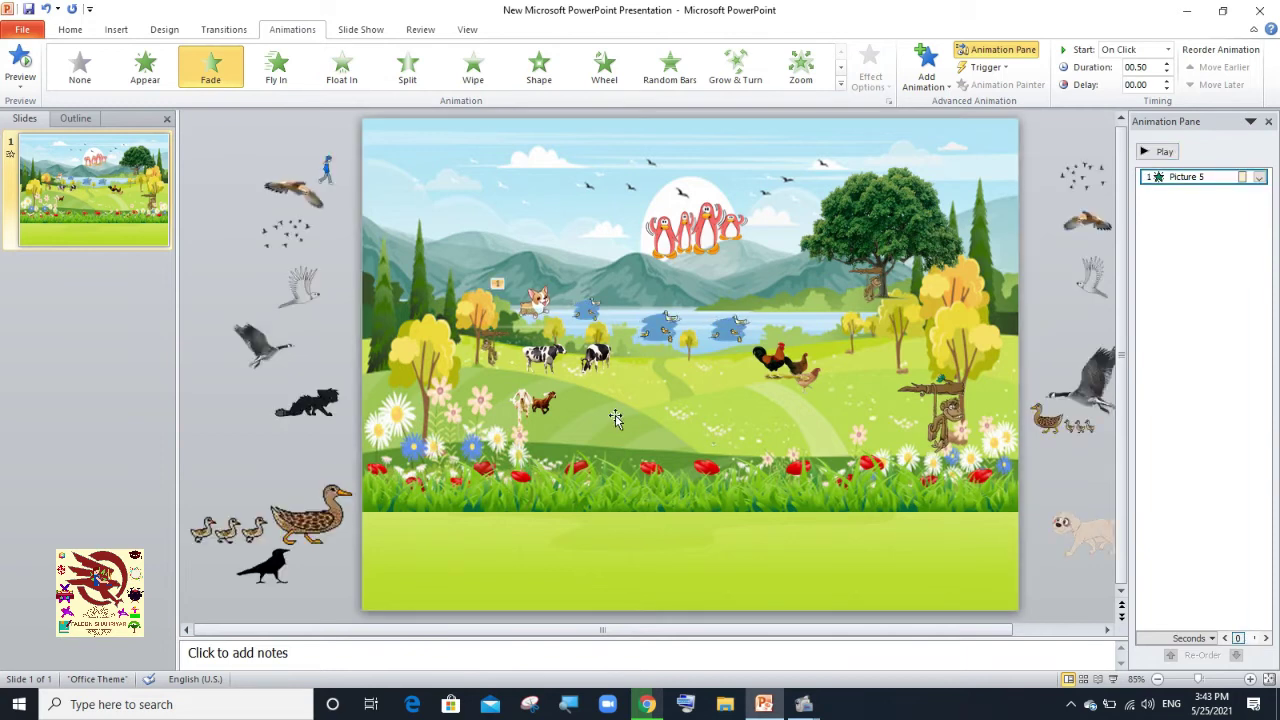
# Give the cows an Appear entrance and the dog and chickens Fade entrances, all starting With Previous.
pyautogui.click(587, 366)
pyautogui.click(145, 67)
pyautogui.click(1259, 194)
pyautogui.click(1100, 229)
pyautogui.click(528, 403)
pyautogui.click(210, 67)
pyautogui.click(1259, 212)
pyautogui.click(1220, 250)
pyautogui.click(775, 360)
pyautogui.click(210, 67)
pyautogui.click(1259, 230)
pyautogui.click(1220, 266)
# Preview the slide, then replace the cows' Appear entrance with a Fade starting With Previous.
pyautogui.click(555, 360)
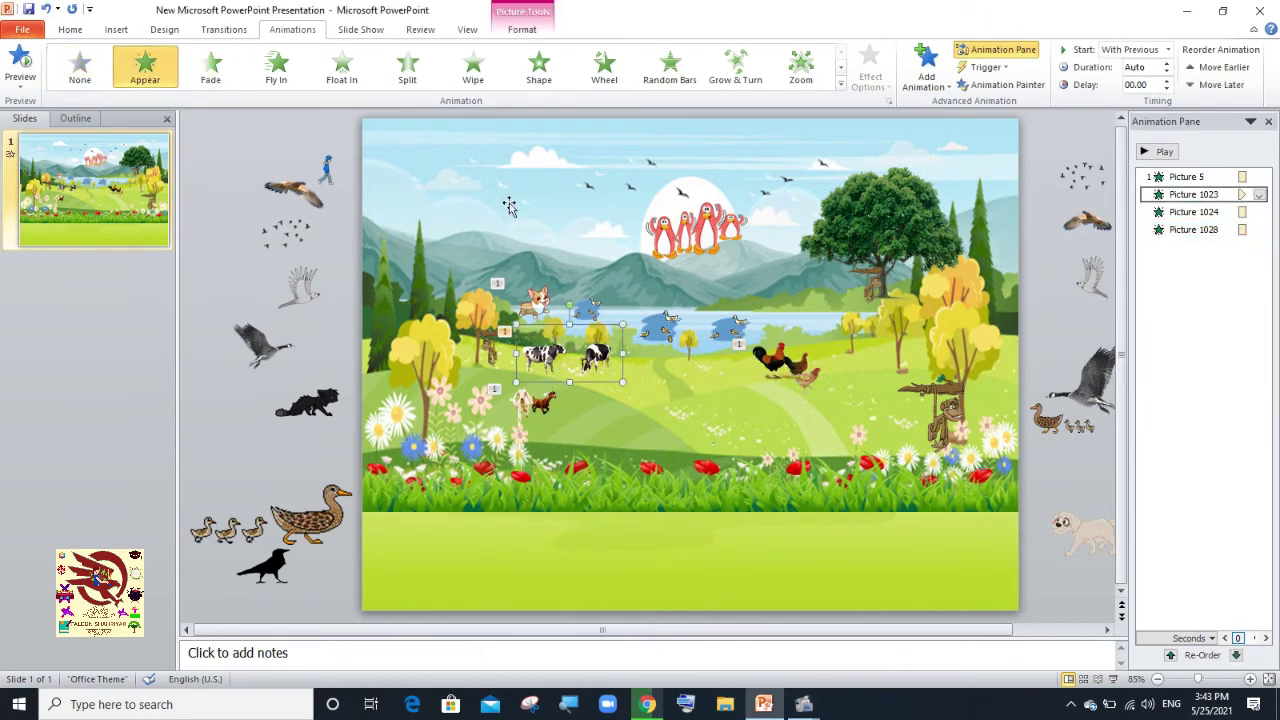
pyautogui.click(1152, 152)
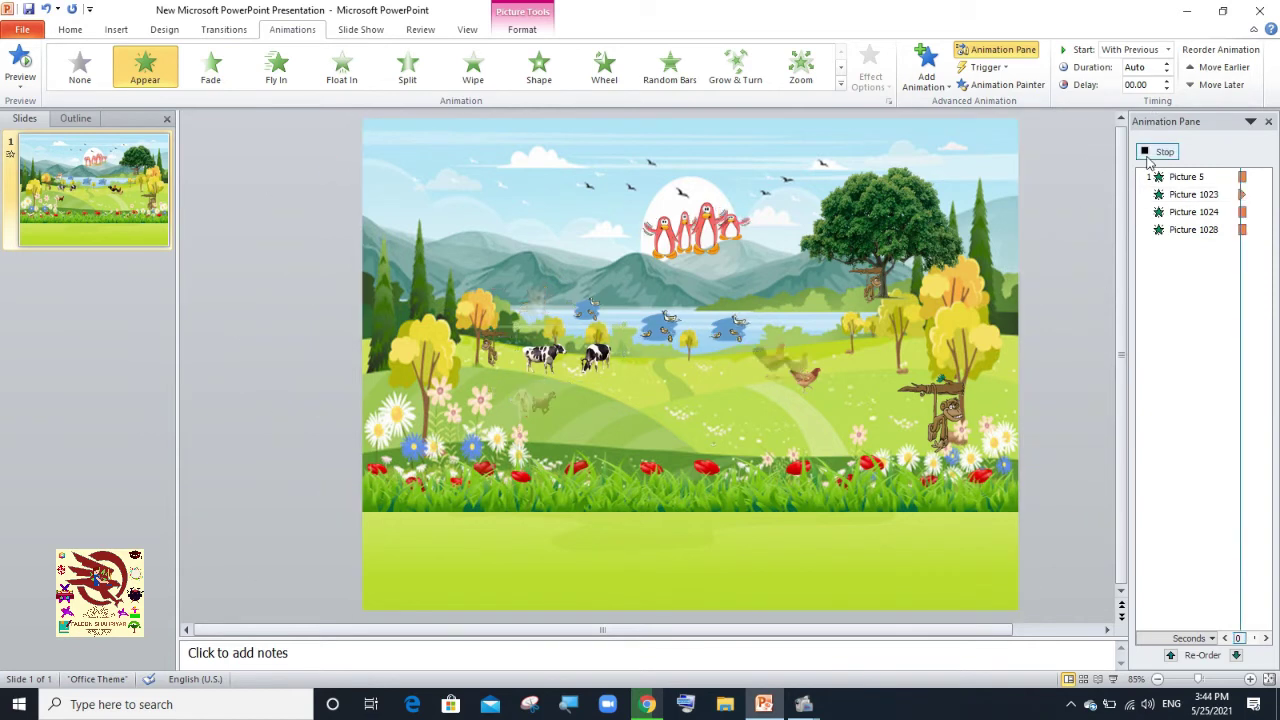
pyautogui.click(146, 68)
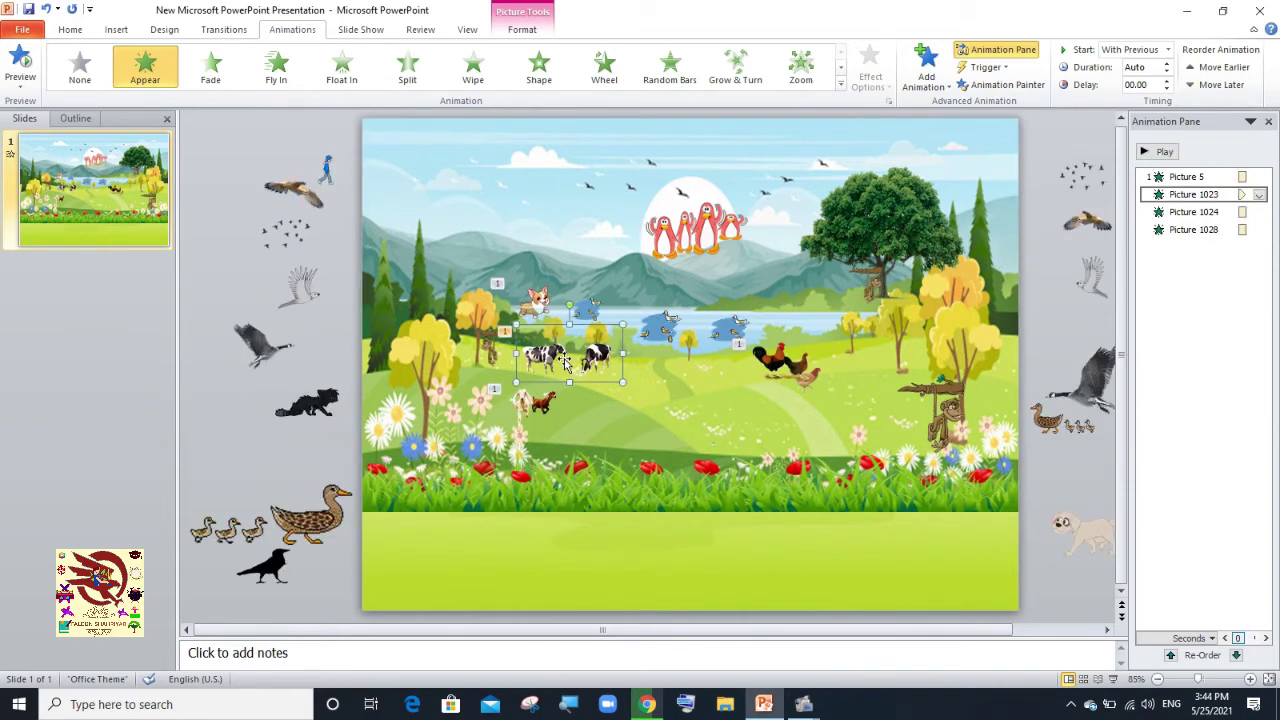
pyautogui.click(1260, 195)
pyautogui.click(1190, 231)
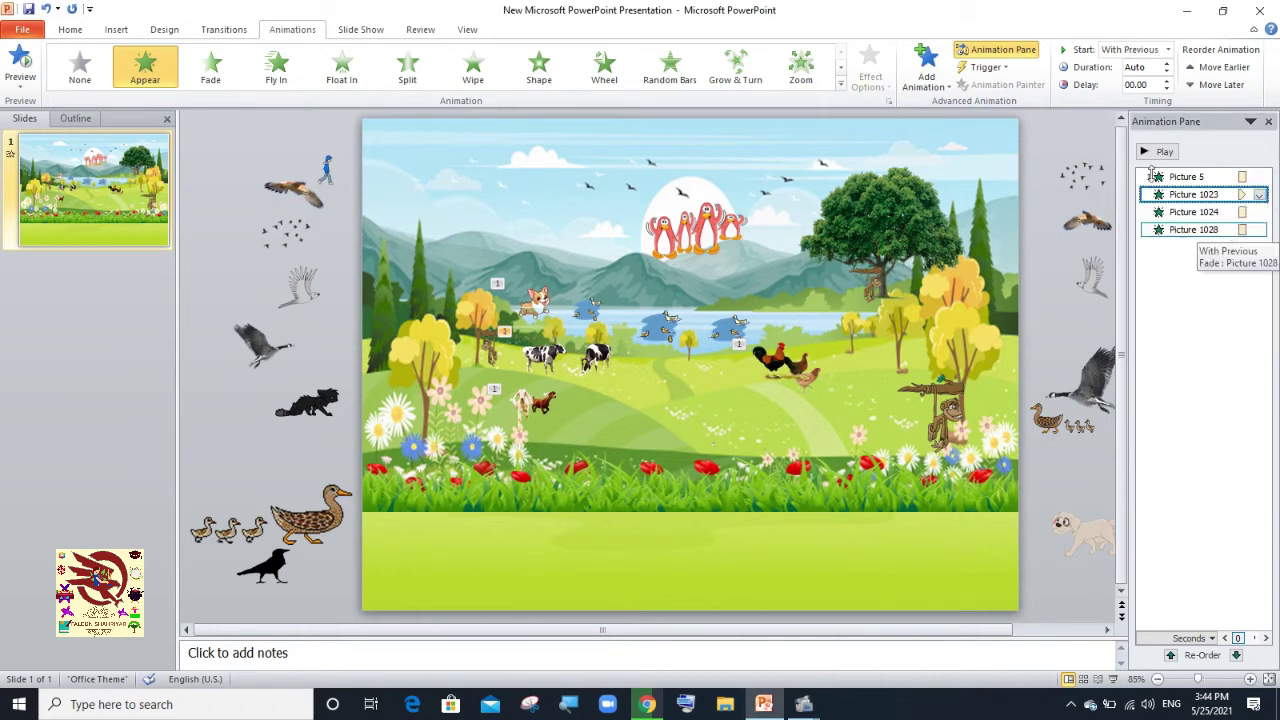
pyautogui.click(1150, 152)
pyautogui.click(1260, 195)
pyautogui.click(1172, 323)
pyautogui.click(590, 357)
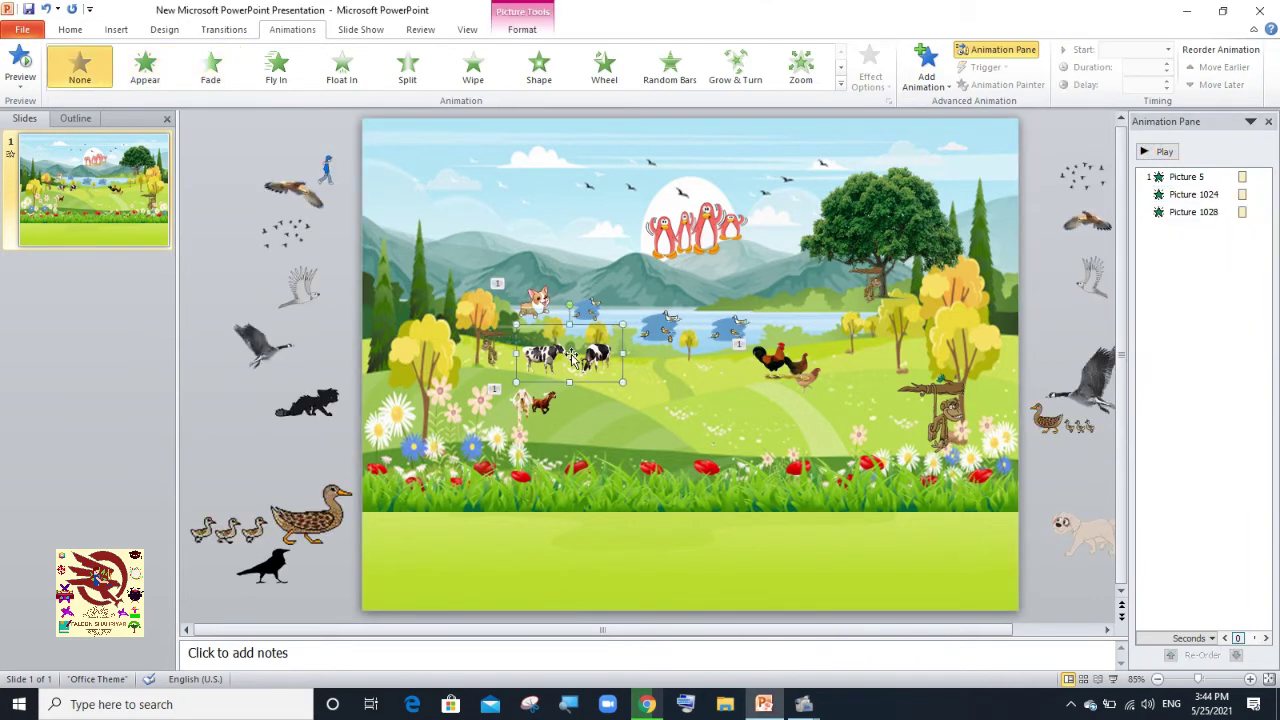
pyautogui.click(145, 68)
pyautogui.click(210, 66)
pyautogui.click(1259, 230)
pyautogui.click(1190, 266)
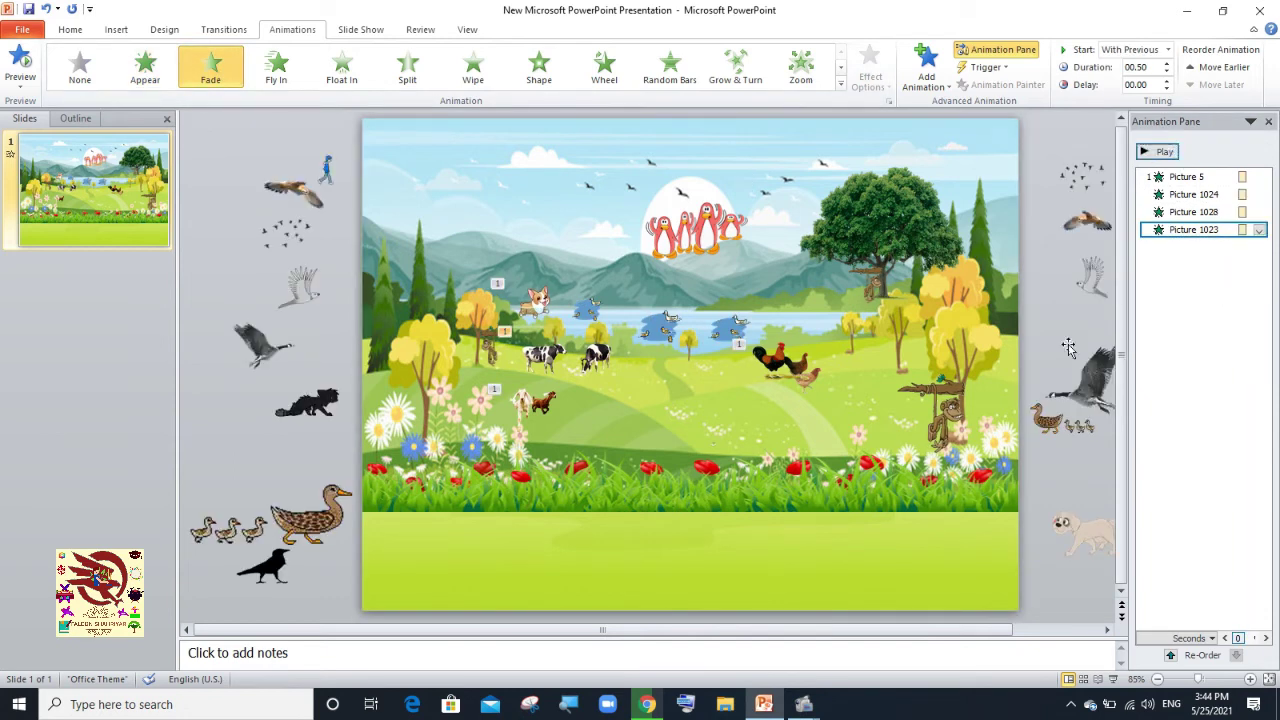
# Begin drawing a Custom Path motion for the small blue figure.
pyautogui.click(328, 172)
pyautogui.click(840, 84)
pyautogui.click(409, 433)
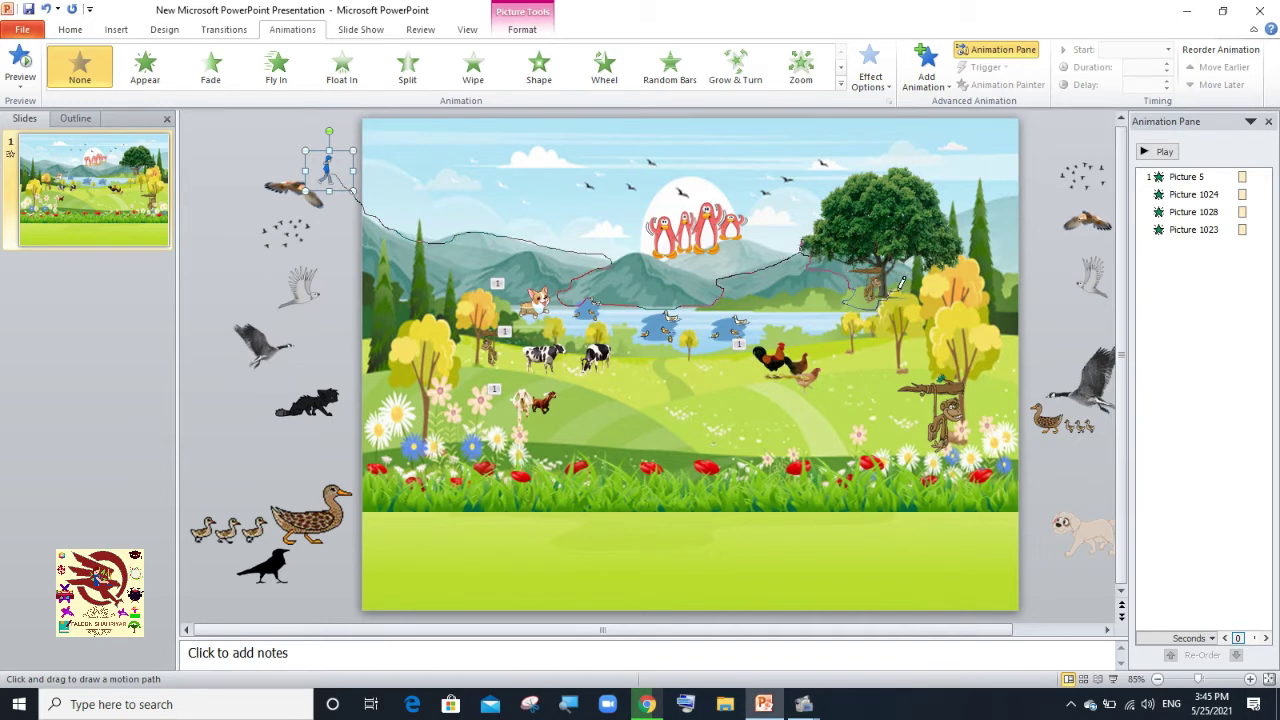
# Finish the boy's freehand path, start it With Previous at 2.5 seconds, and preview.
pyautogui.doubleClick(1115, 302)
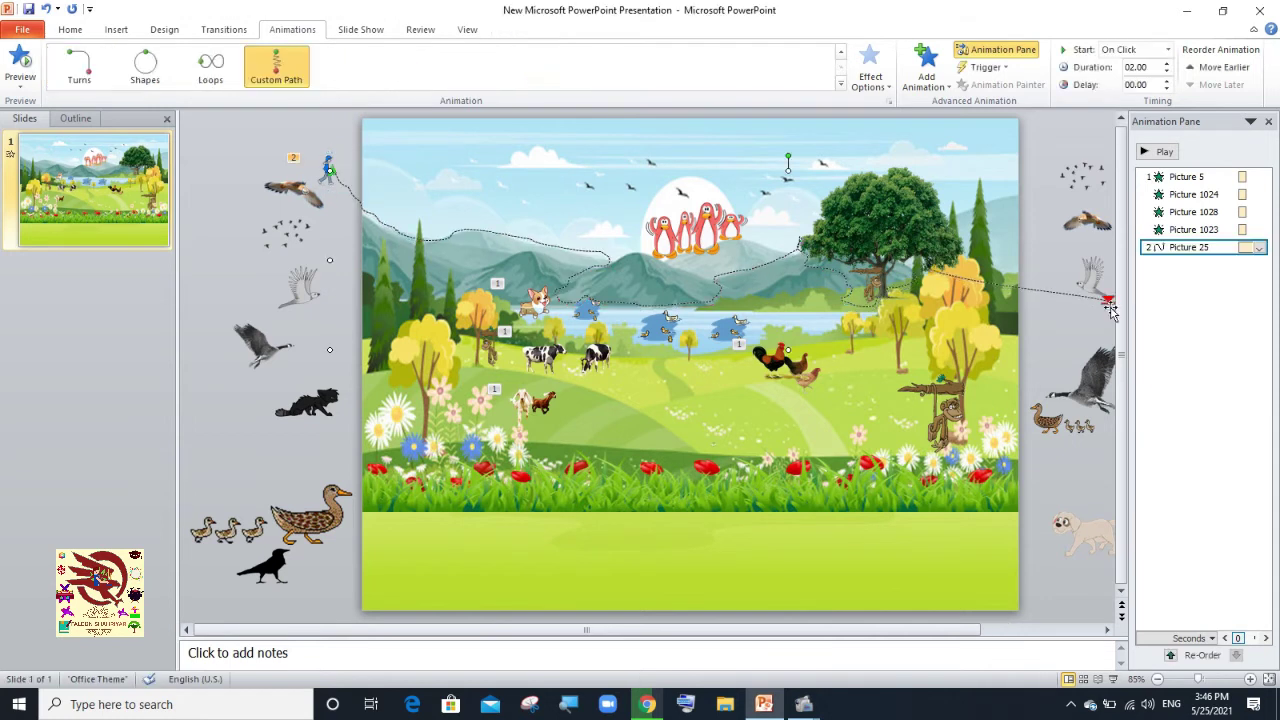
pyautogui.click(1168, 52)
pyautogui.click(1125, 77)
pyautogui.click(1166, 63)
pyautogui.click(1166, 63)
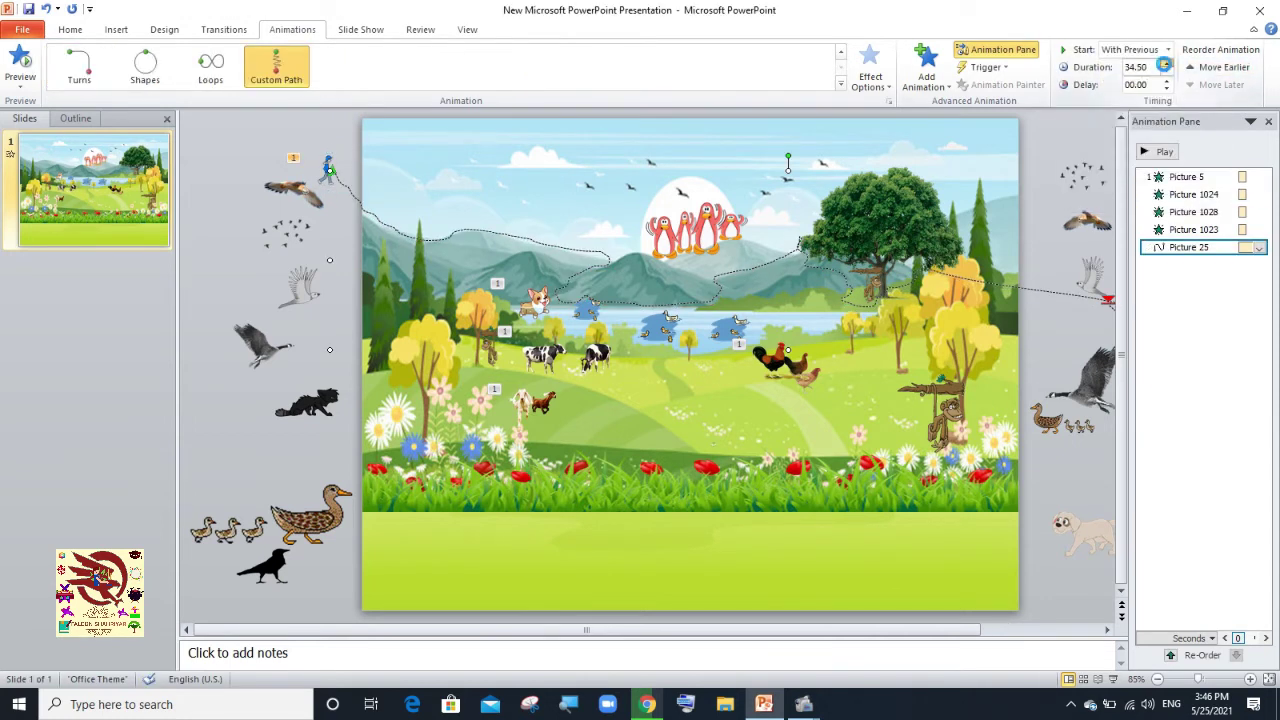
pyautogui.click(1152, 151)
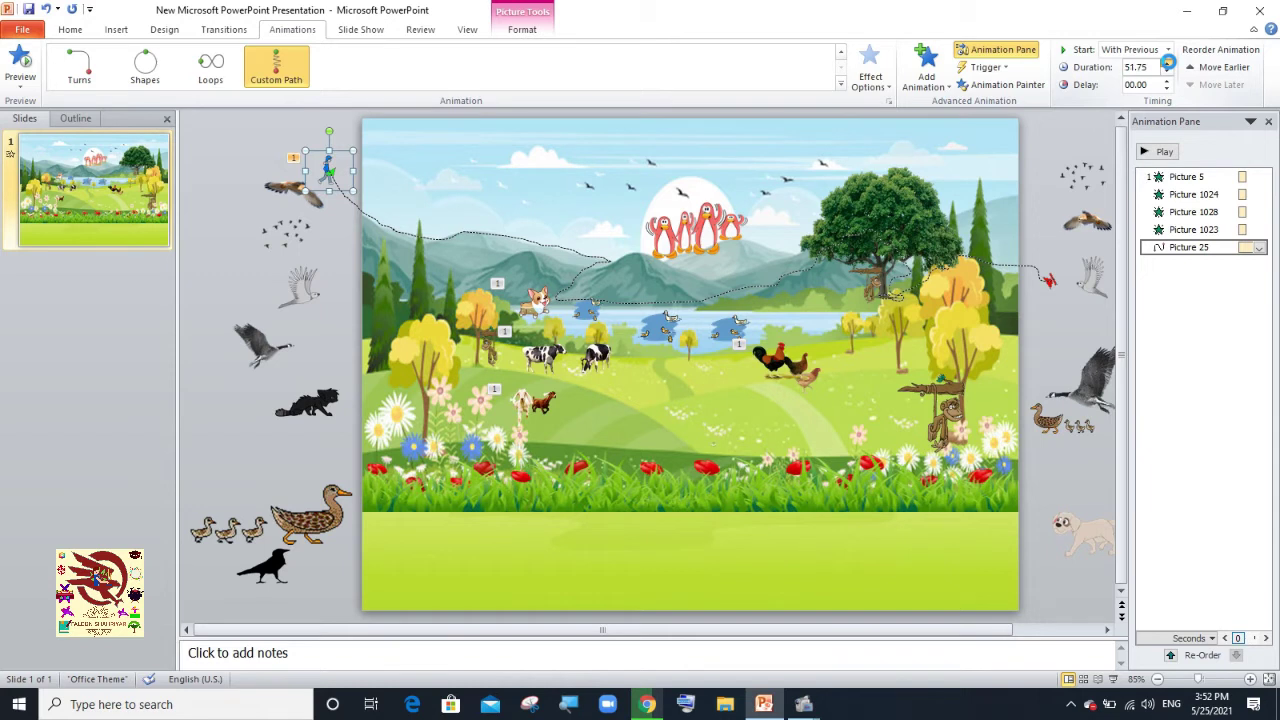
pyautogui.click(725, 328)
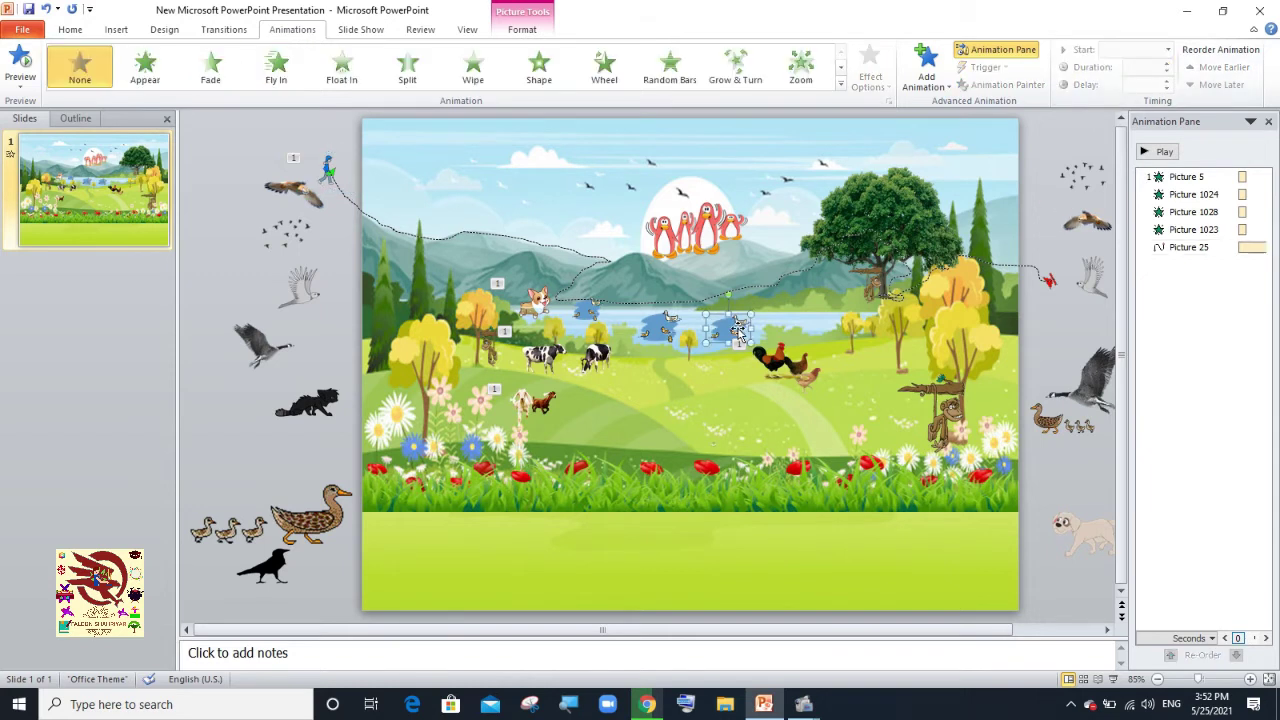
# Fade in the lake bird With Previous and shorten Picture 5's animation to 1.75 seconds.
pyautogui.click(210, 66)
pyautogui.click(1258, 265)
pyautogui.click(1190, 297)
pyautogui.click(1186, 176)
pyautogui.press('Down')
pyautogui.click(1166, 66)
pyautogui.press('Down')
pyautogui.click(1225, 177)
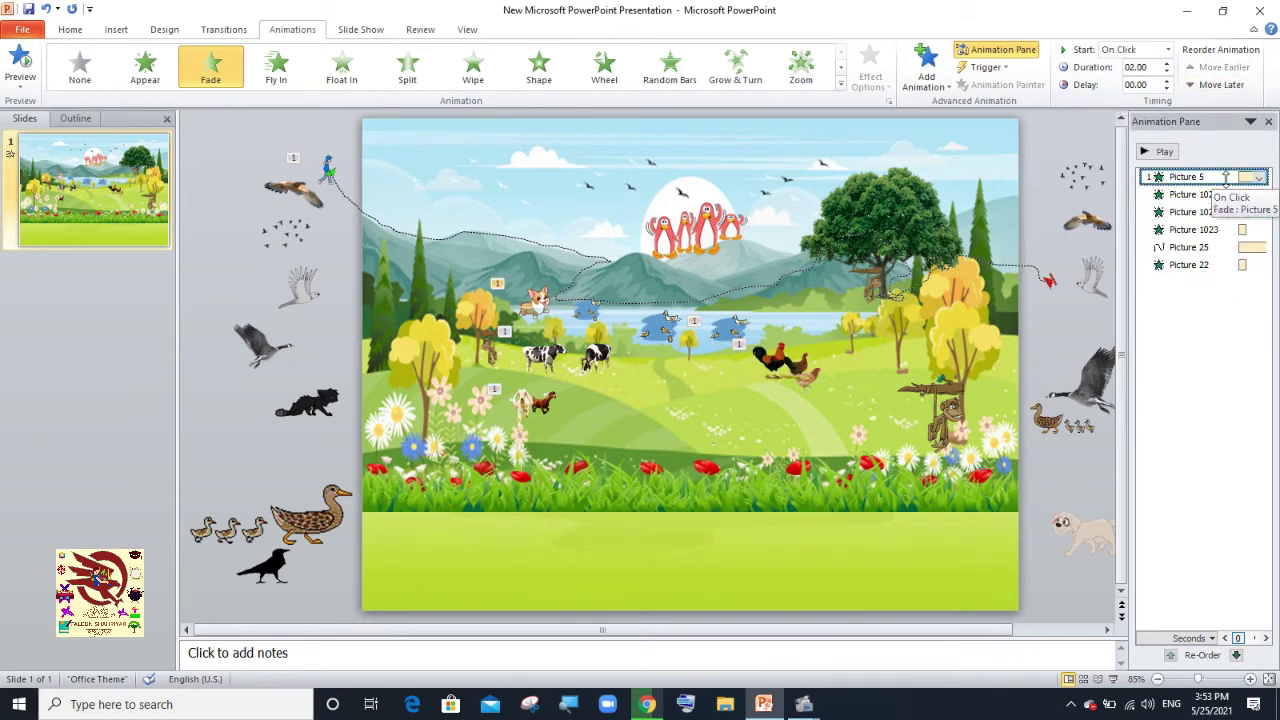
pyautogui.click(1167, 71)
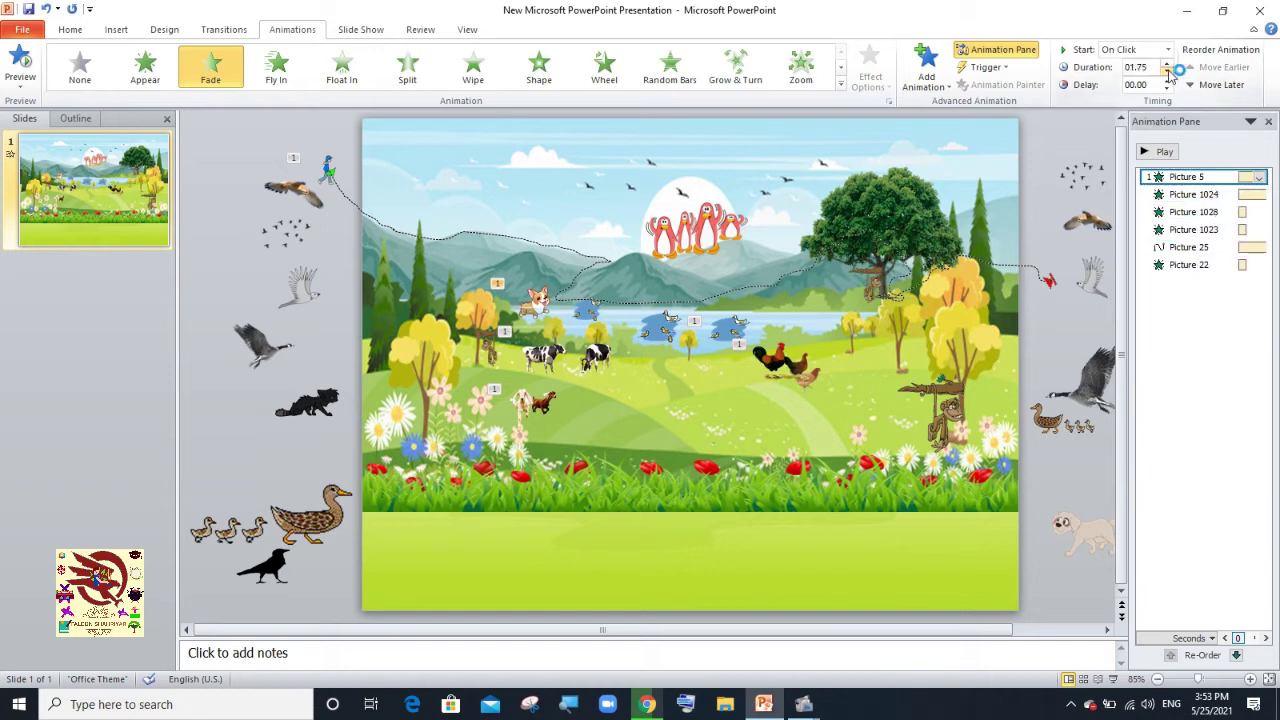
# Retime fades: Picture 1024 to 1 second, cows to 1.25 seconds, lake bird to 1 second.
pyautogui.click(1222, 194)
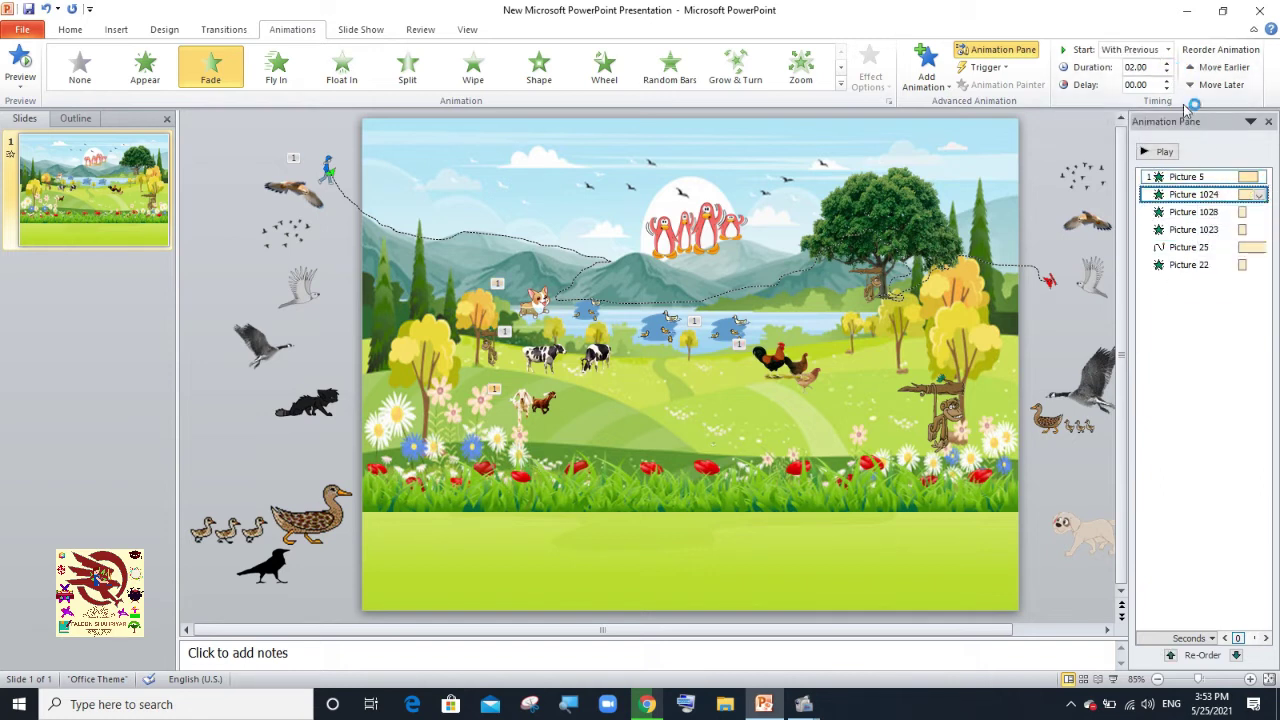
pyautogui.click(1167, 72)
pyautogui.click(1259, 214)
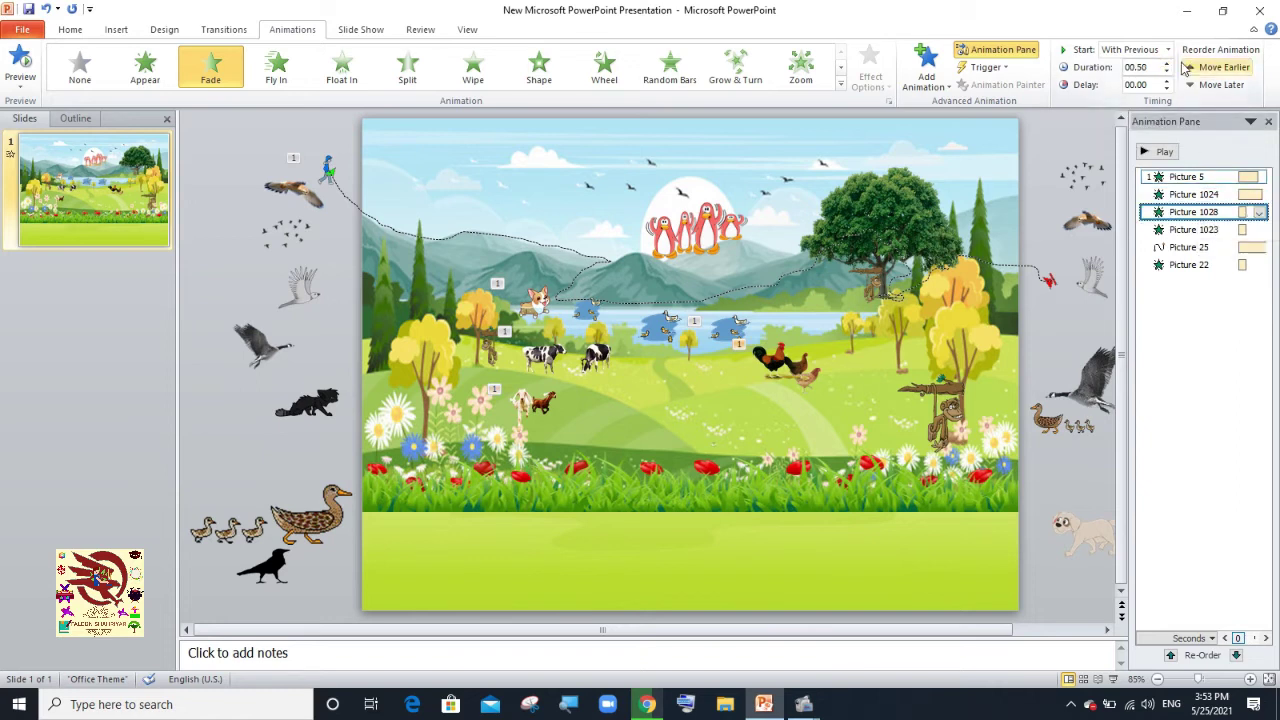
pyautogui.click(1259, 230)
pyautogui.click(1166, 62)
pyautogui.click(1250, 266)
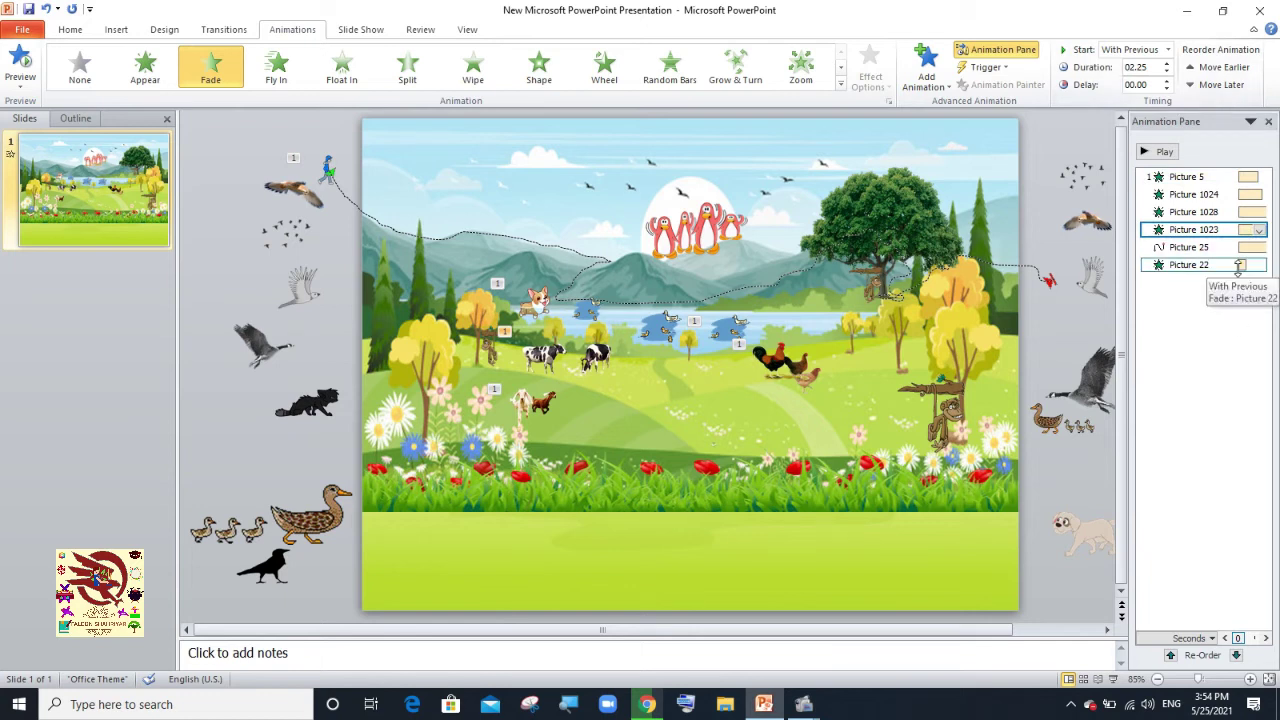
pyautogui.click(1167, 63)
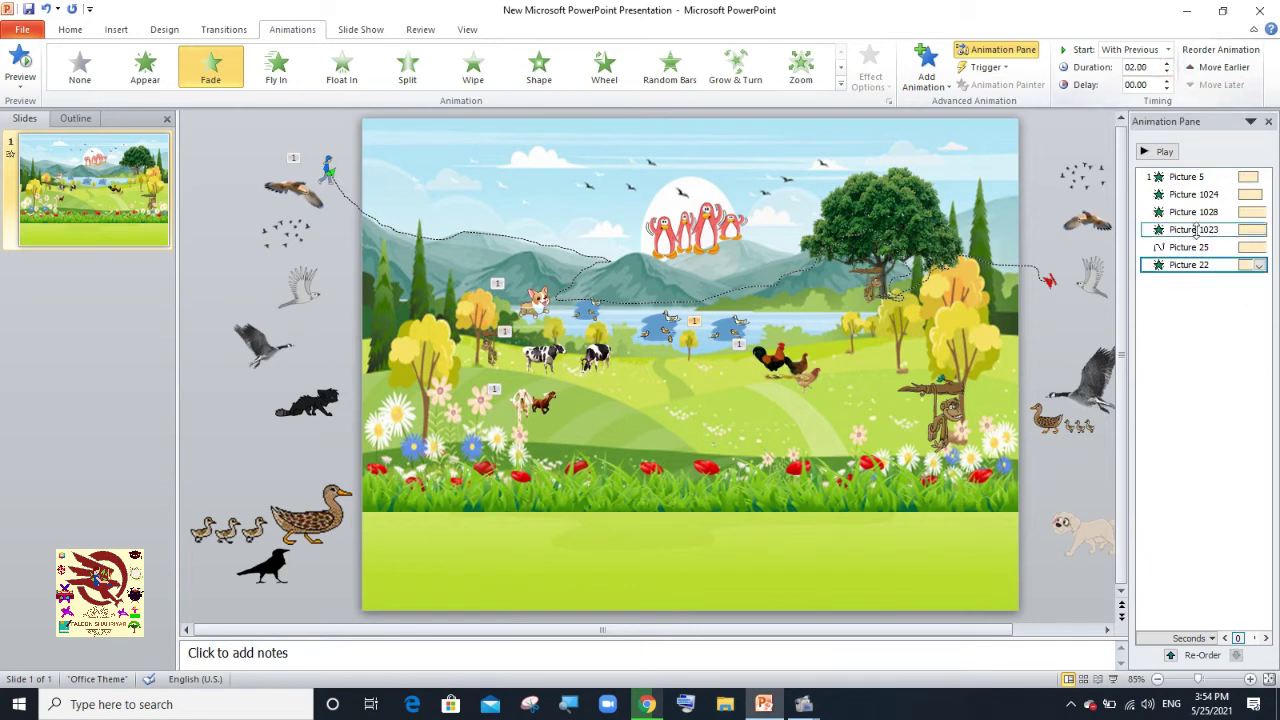
# Give Picture 17 a Fade entrance starting With Previous and adjust its duration.
pyautogui.click(652, 332)
pyautogui.click(210, 67)
pyautogui.click(1260, 286)
pyautogui.click(1185, 320)
pyautogui.click(1167, 72)
pyautogui.click(1167, 72)
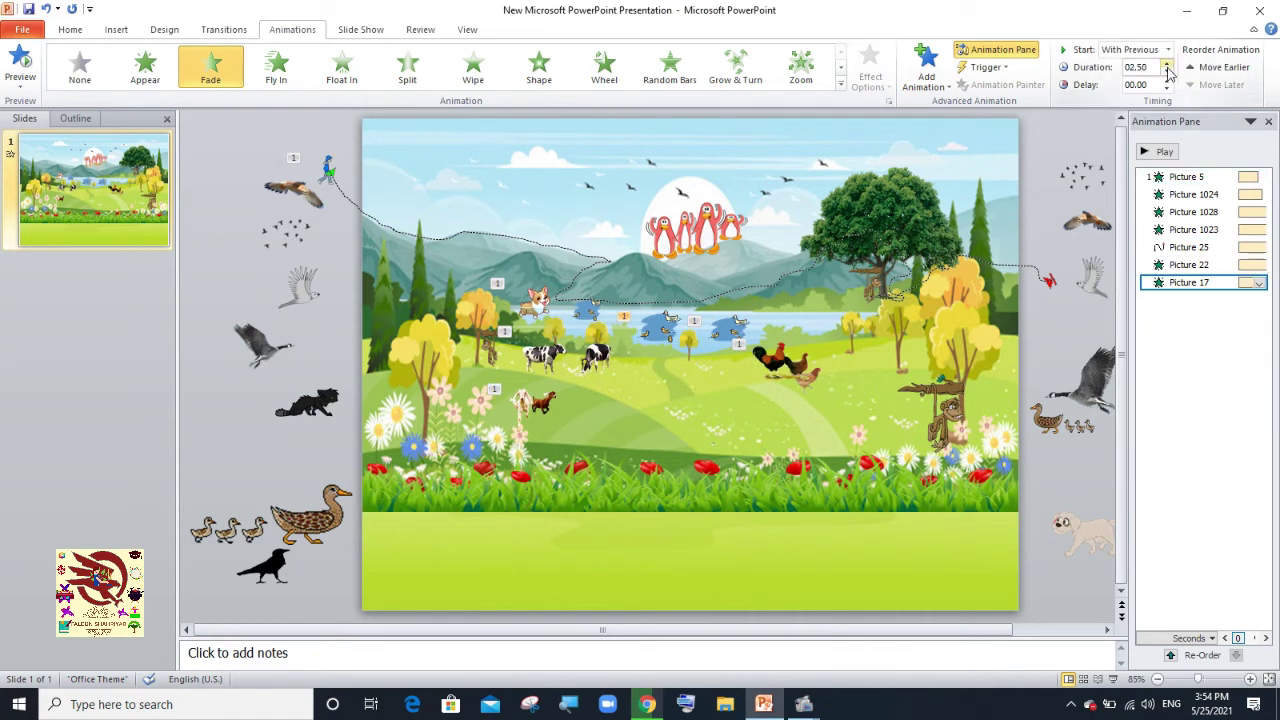
# Fade in Picture 23 With Previous, then give the monkey a longer Fade entrance.
pyautogui.click(584, 315)
pyautogui.click(214, 72)
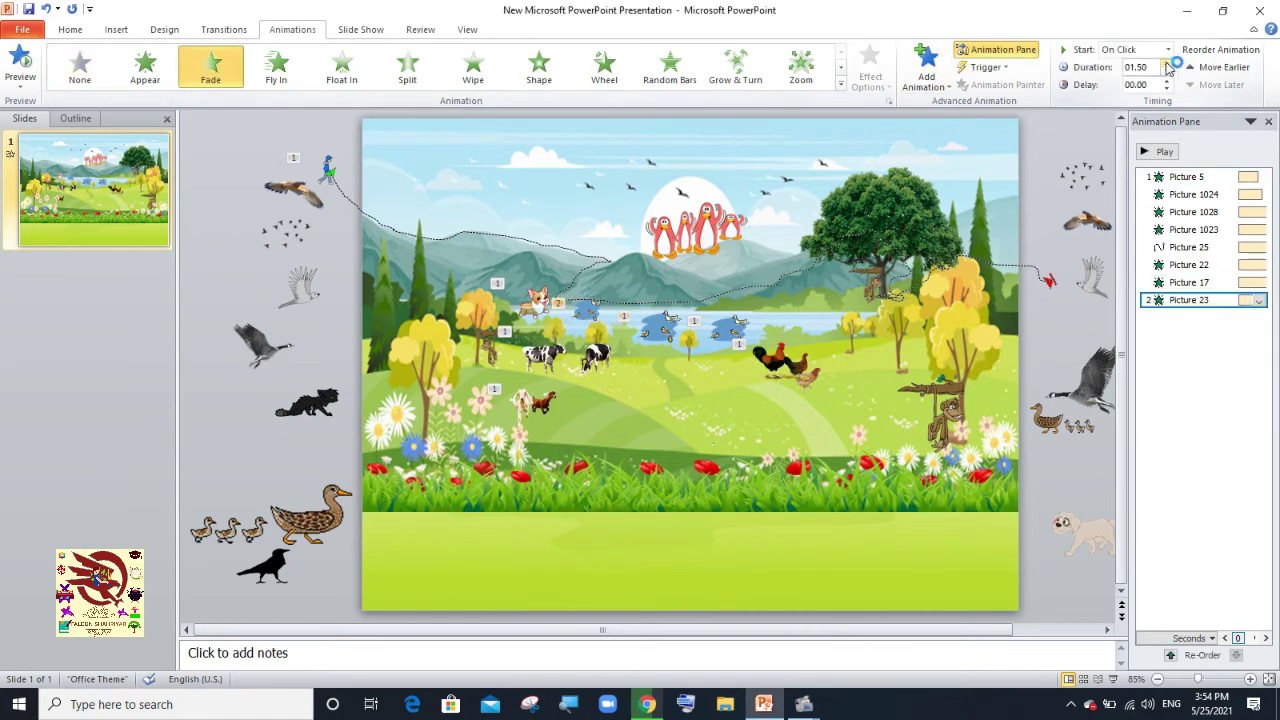
pyautogui.click(1259, 300)
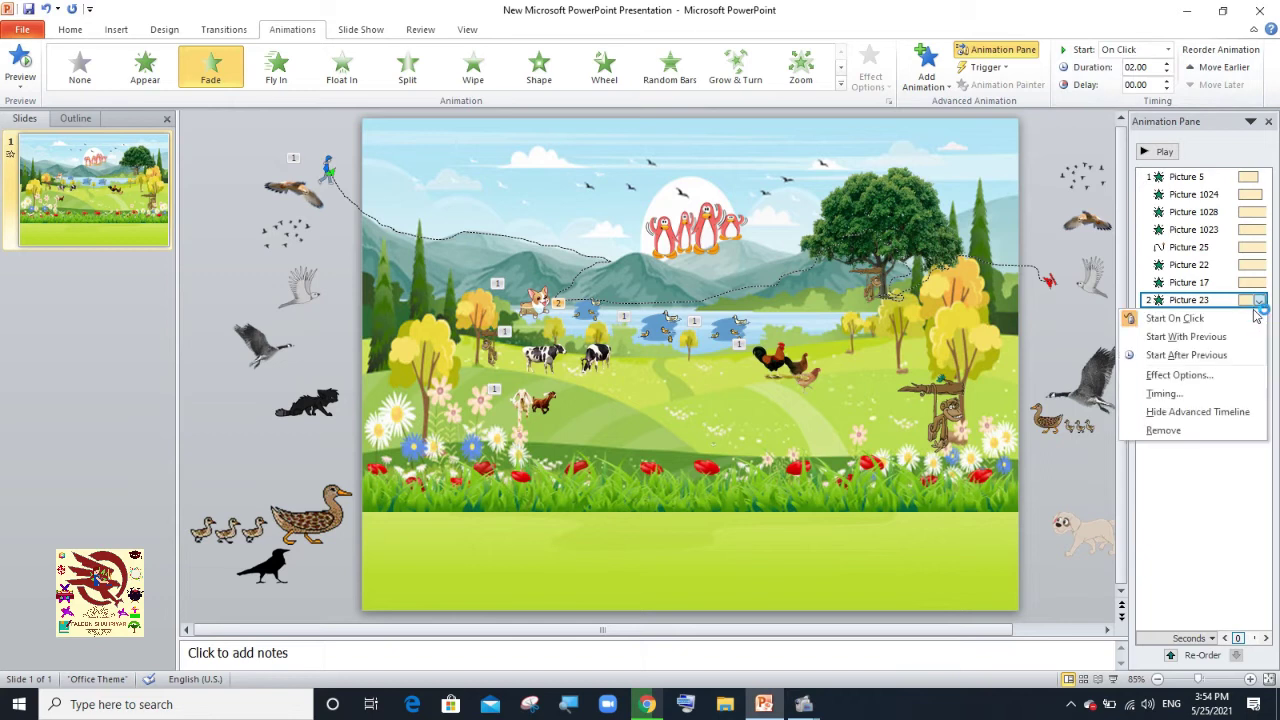
pyautogui.click(1185, 337)
pyautogui.click(938, 400)
pyautogui.click(210, 68)
pyautogui.click(1165, 64)
# Apply Fade entrances to Pictures 27 and 28 by the trees.
pyautogui.click(872, 289)
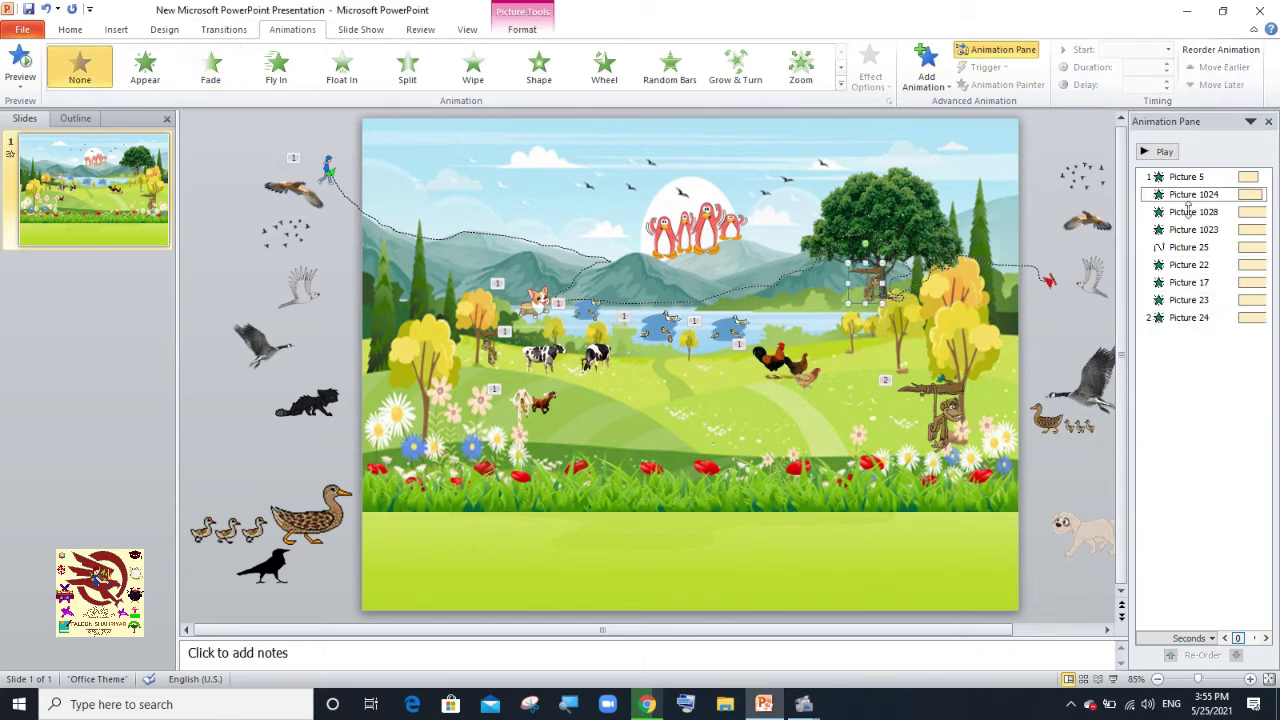
pyautogui.click(210, 68)
pyautogui.click(1166, 63)
pyautogui.click(493, 357)
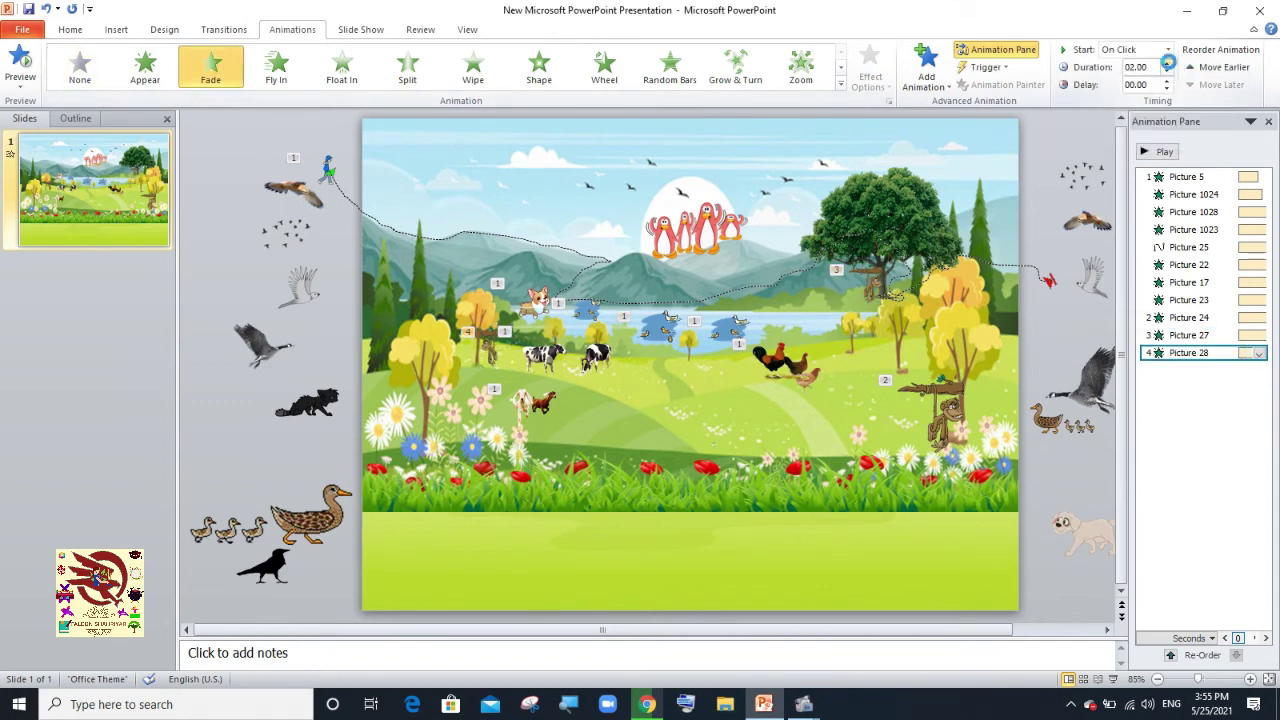
# Start Pictures 28, 27 and the monkey With Previous, then preview the animations.
pyautogui.click(1259, 353)
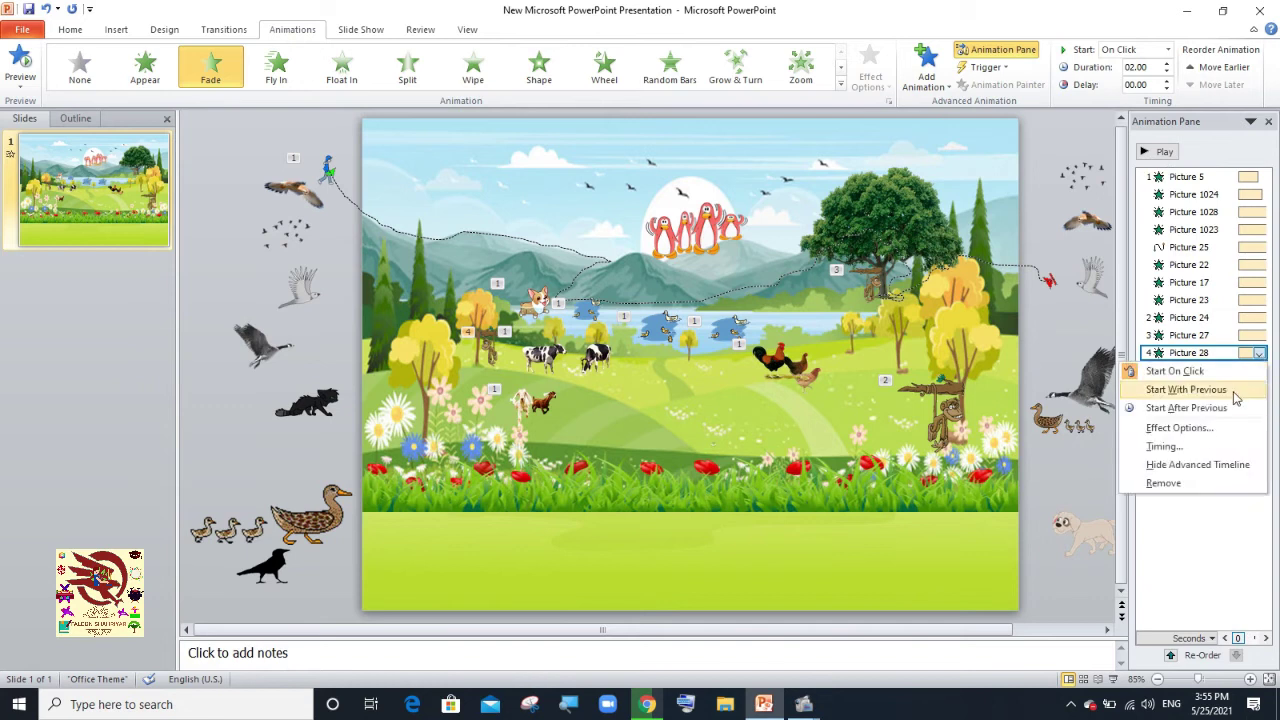
pyautogui.click(1236, 390)
pyautogui.click(1259, 335)
pyautogui.click(1240, 372)
pyautogui.click(1259, 317)
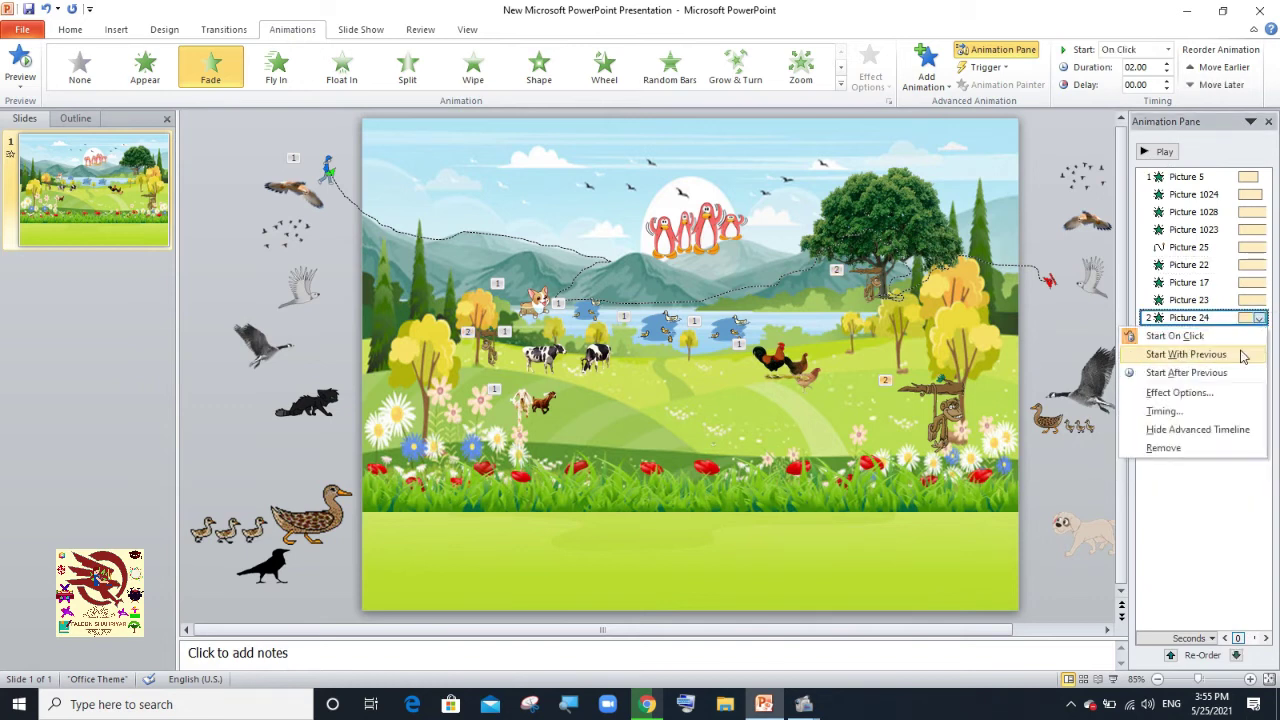
pyautogui.click(1241, 355)
pyautogui.click(1143, 151)
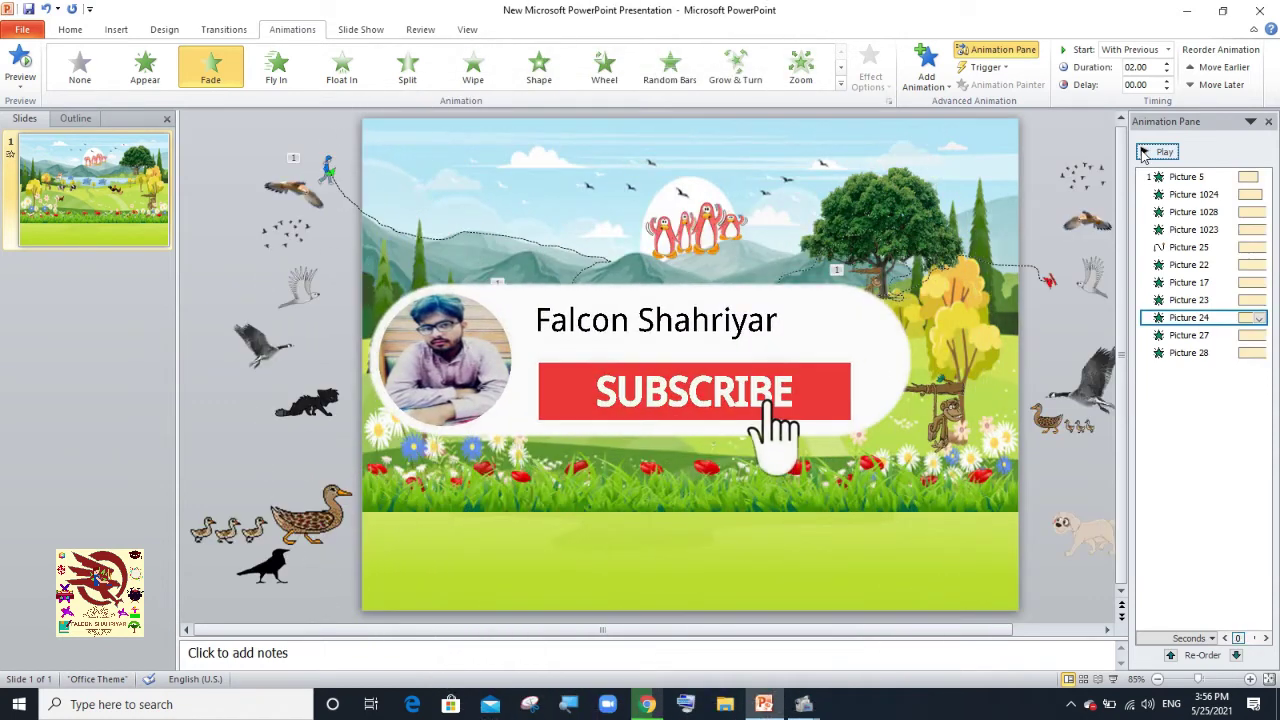
pyautogui.click(295, 198)
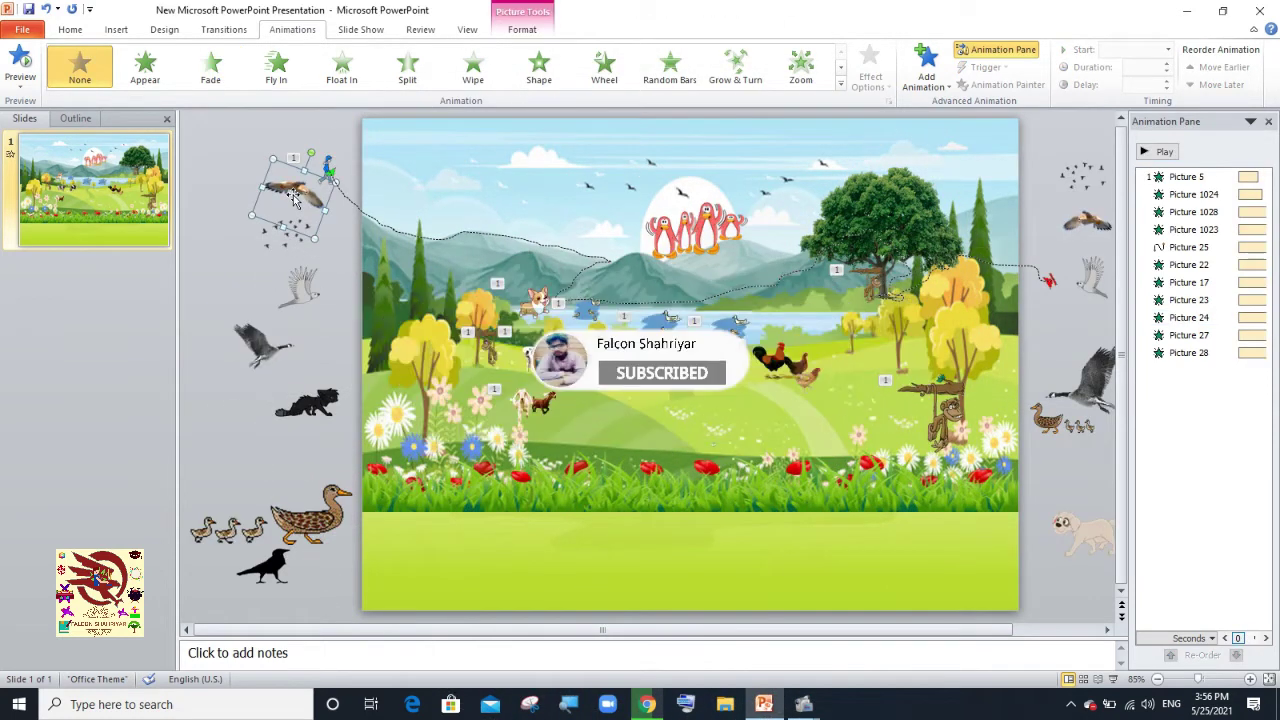
# Give the brown bird a Right line path stretched to the top right with longer duration.
pyautogui.click(841, 85)
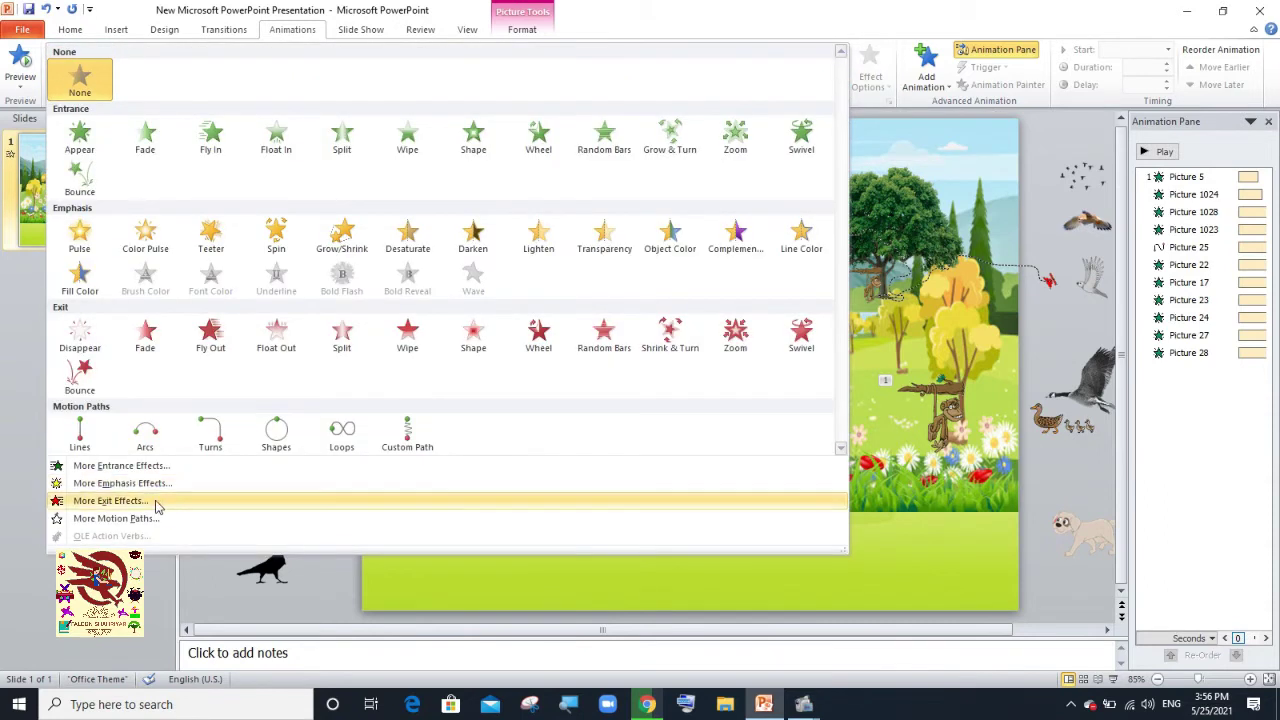
pyautogui.click(133, 520)
pyautogui.moveTo(748, 258); pyautogui.dragTo(748, 316)
pyautogui.click(666, 427)
pyautogui.click(659, 514)
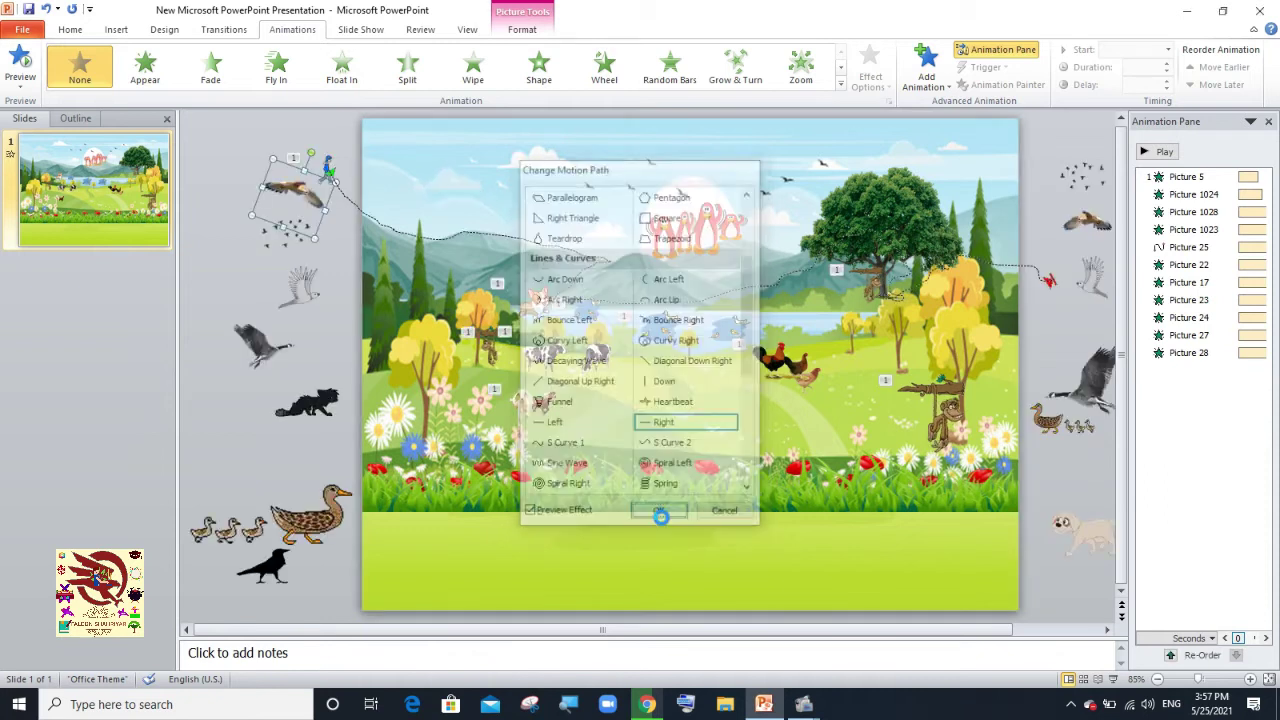
pyautogui.moveTo(453, 198); pyautogui.dragTo(1088, 137)
pyautogui.click(1166, 62)
pyautogui.click(1166, 63)
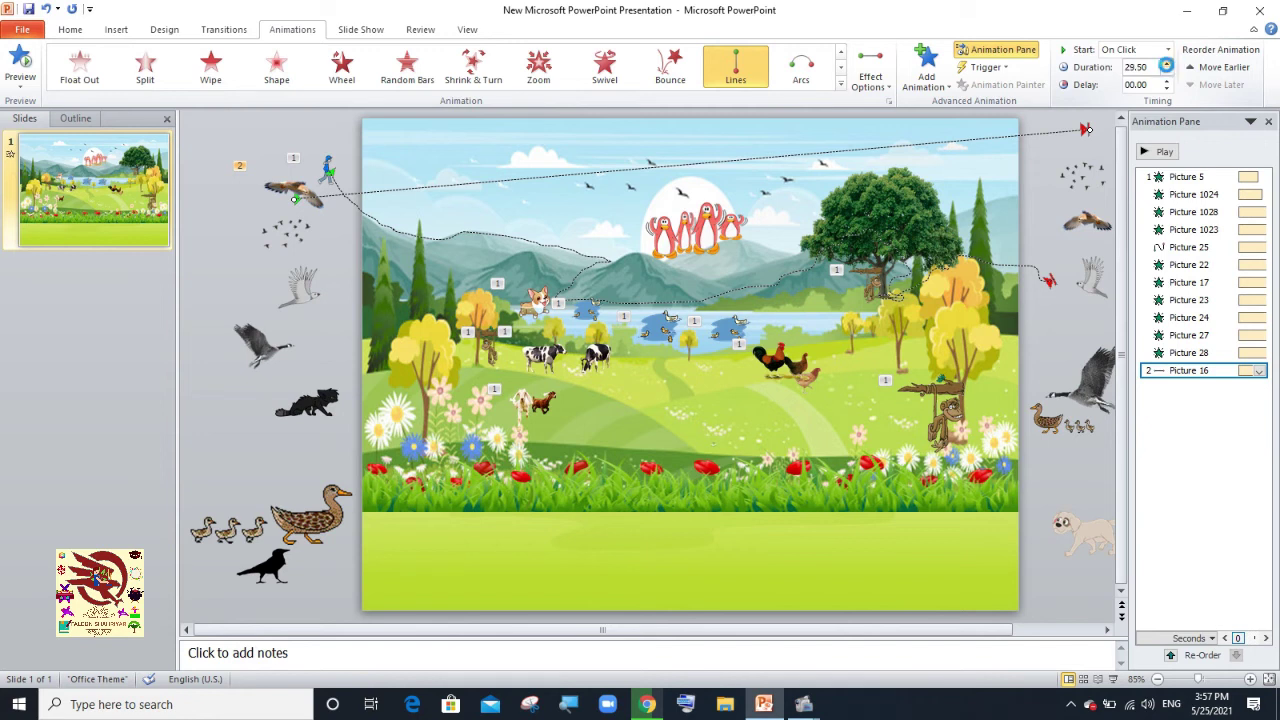
# Give the bird flock a Right line path extended to the top right with longer duration.
pyautogui.click(297, 238)
pyautogui.click(840, 84)
pyautogui.click(148, 519)
pyautogui.click(698, 424)
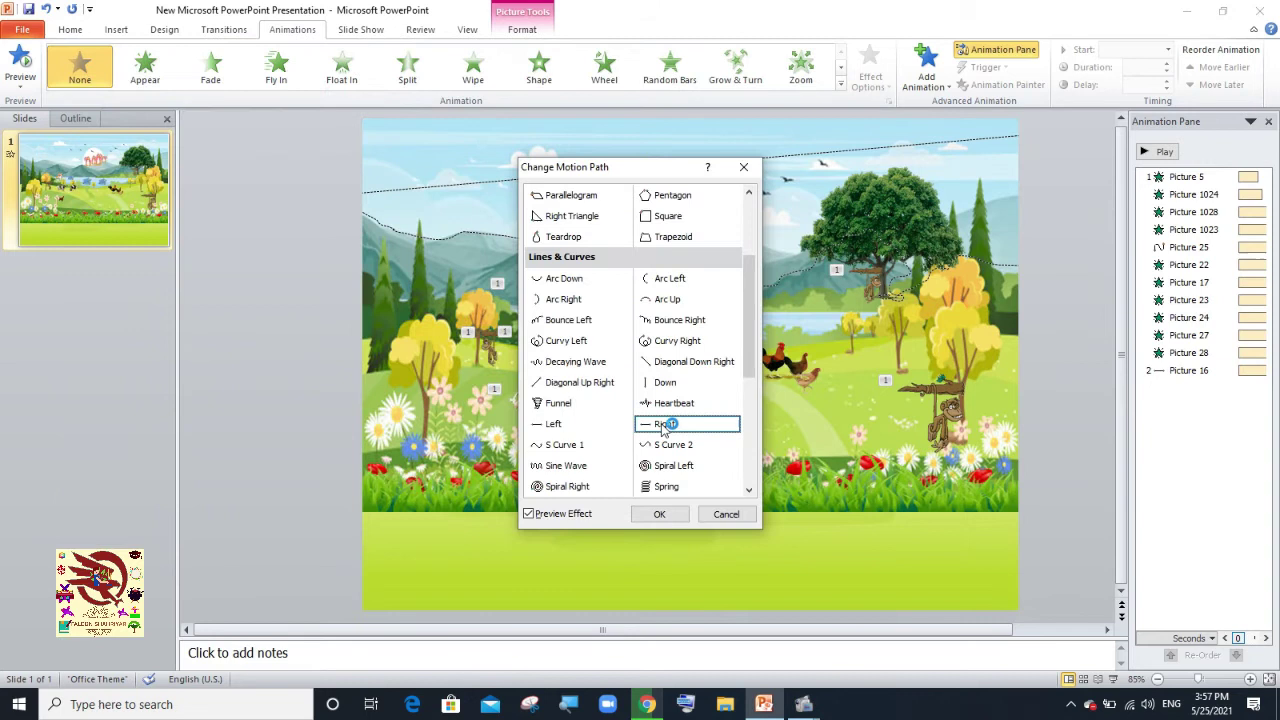
pyautogui.click(660, 516)
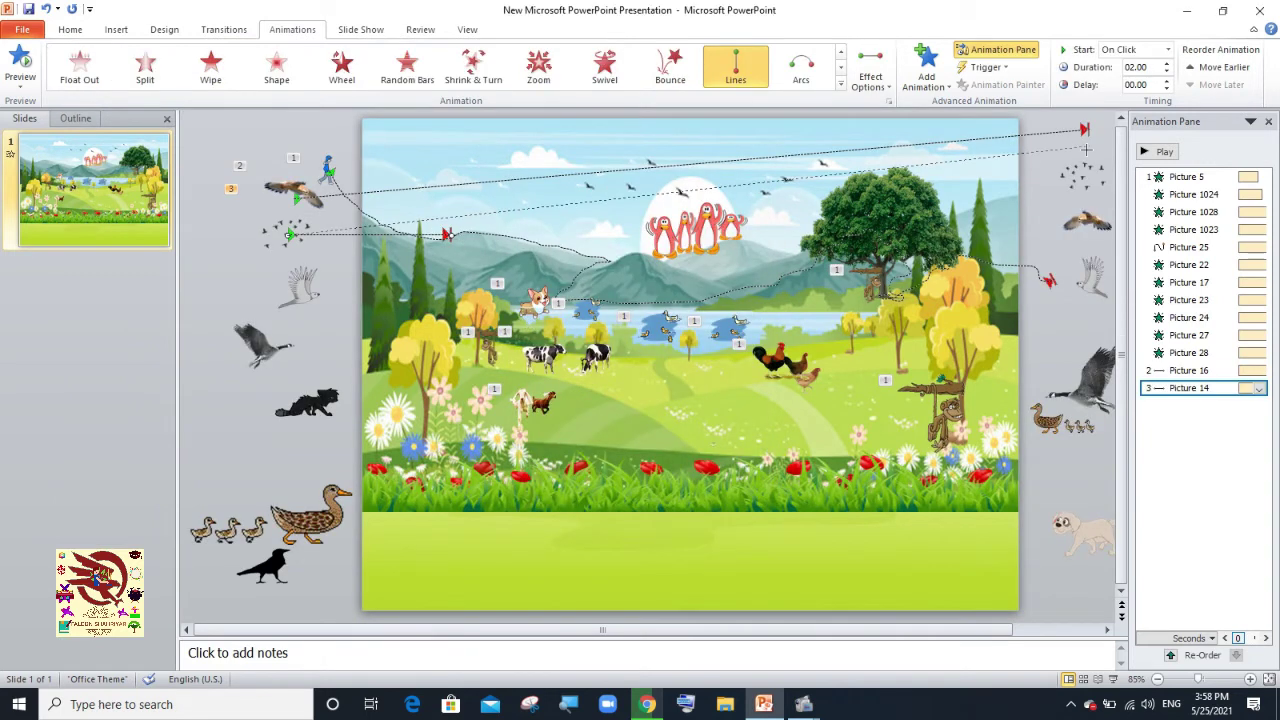
pyautogui.moveTo(447, 234); pyautogui.dragTo(1080, 146)
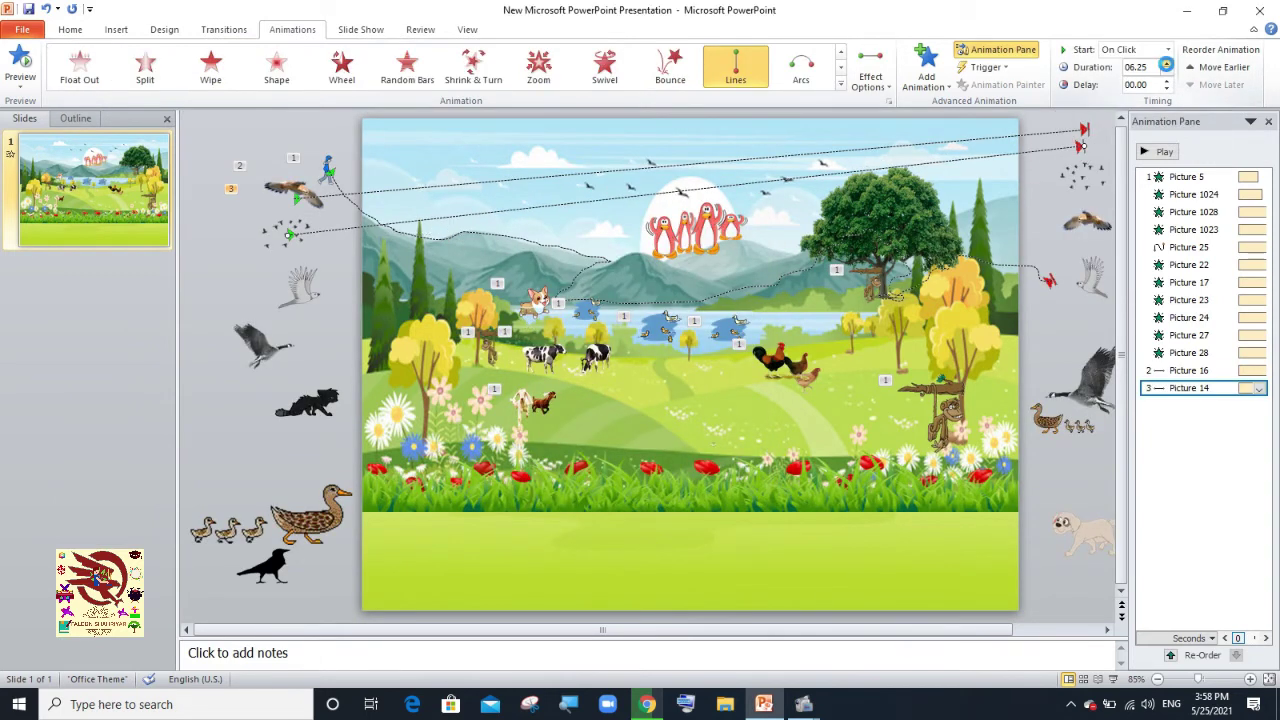
pyautogui.click(1166, 63)
# Apply a Right line motion path to the white bird and lengthen its duration.
pyautogui.click(1188, 176)
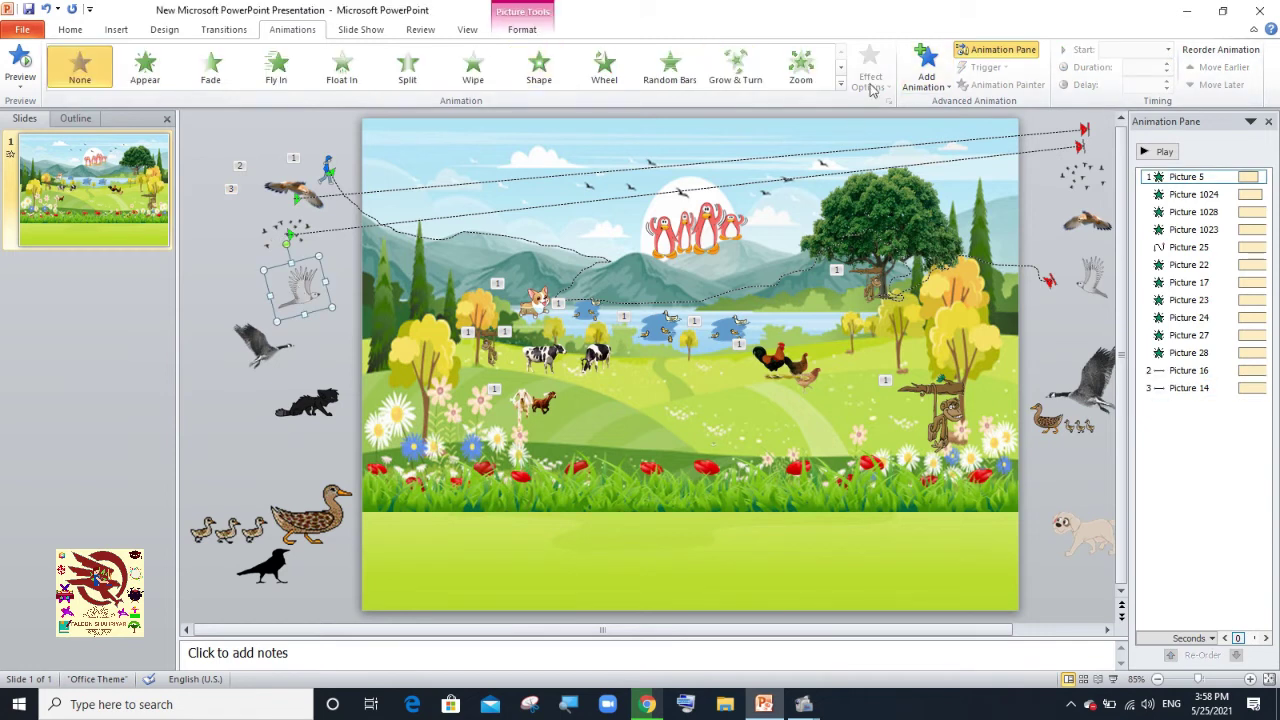
pyautogui.click(840, 84)
pyautogui.click(130, 519)
pyautogui.click(680, 425)
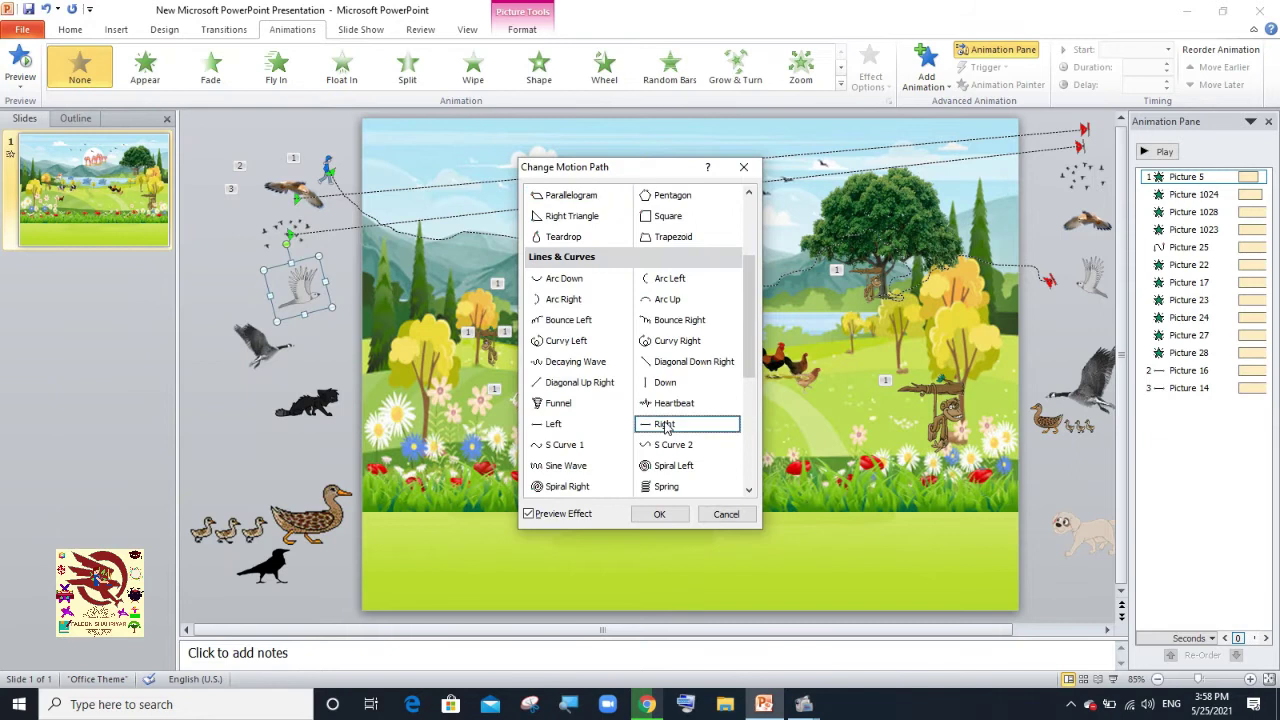
pyautogui.click(660, 594)
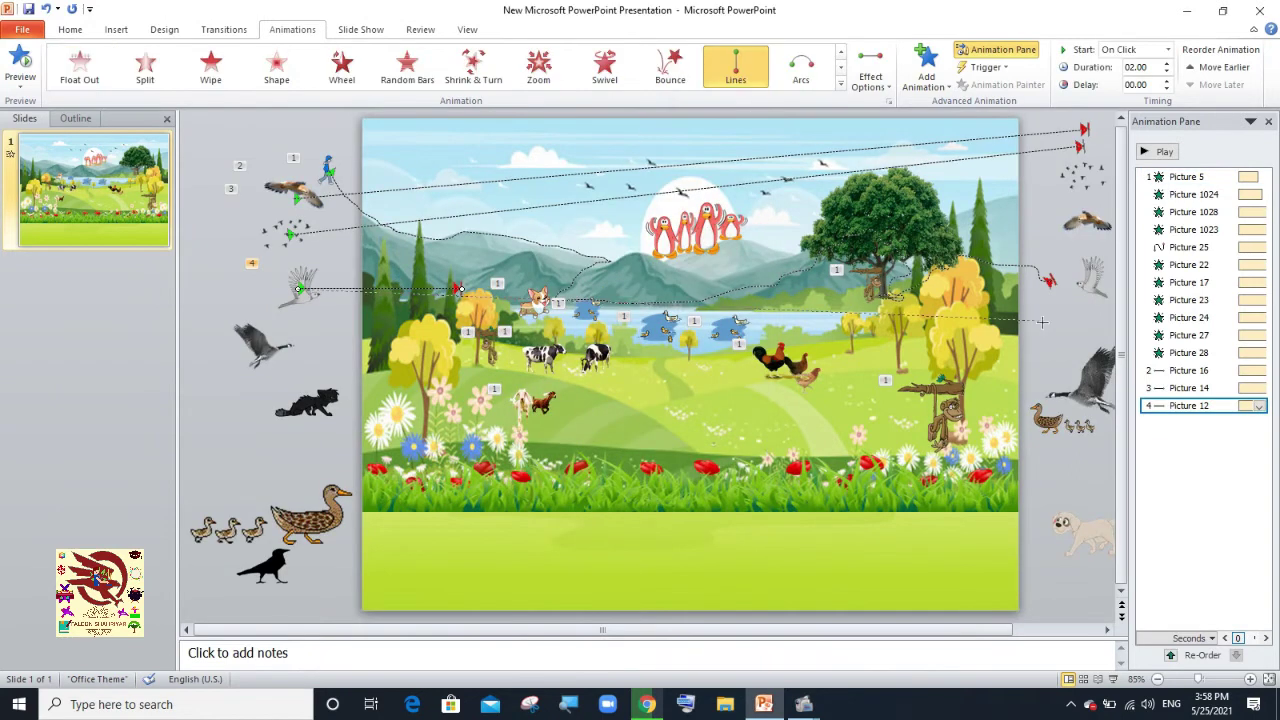
pyautogui.click(1167, 62)
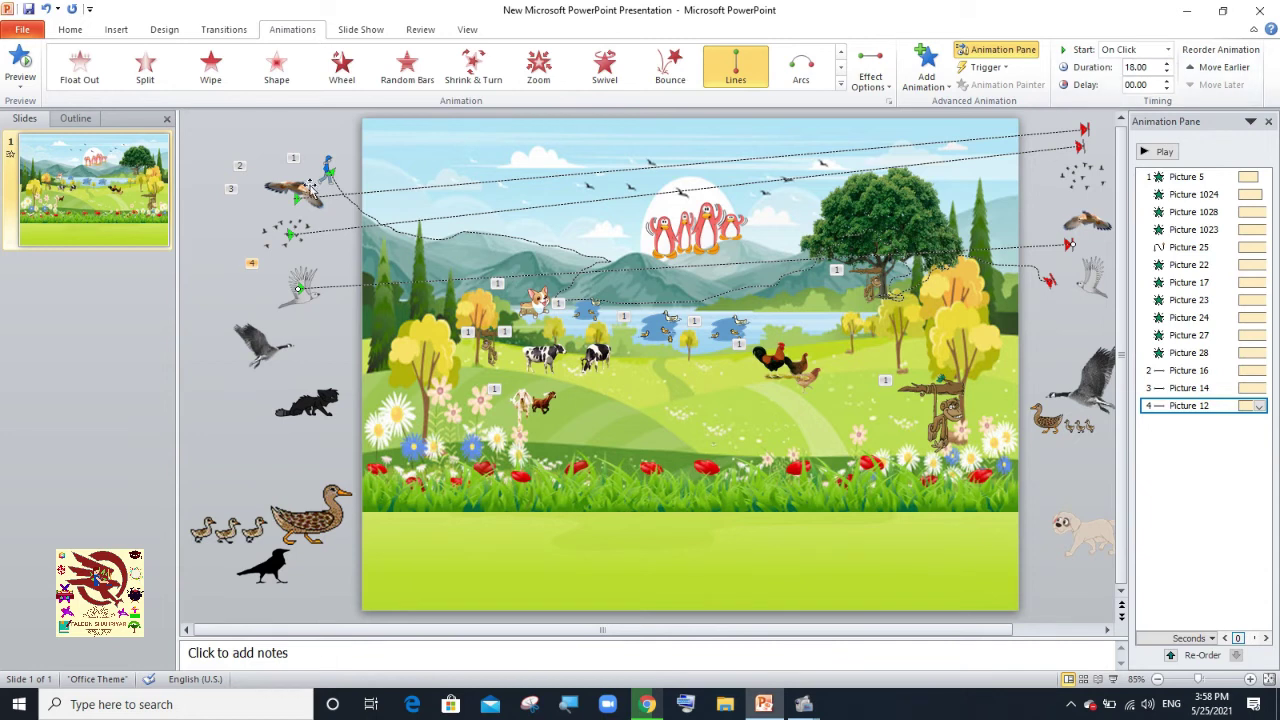
# Apply a Right line motion path to the grey goose and lengthen its duration.
pyautogui.click(250, 350)
pyautogui.click(840, 84)
pyautogui.click(105, 540)
pyautogui.moveTo(748, 322); pyautogui.dragTo(748, 387)
pyautogui.click(668, 257)
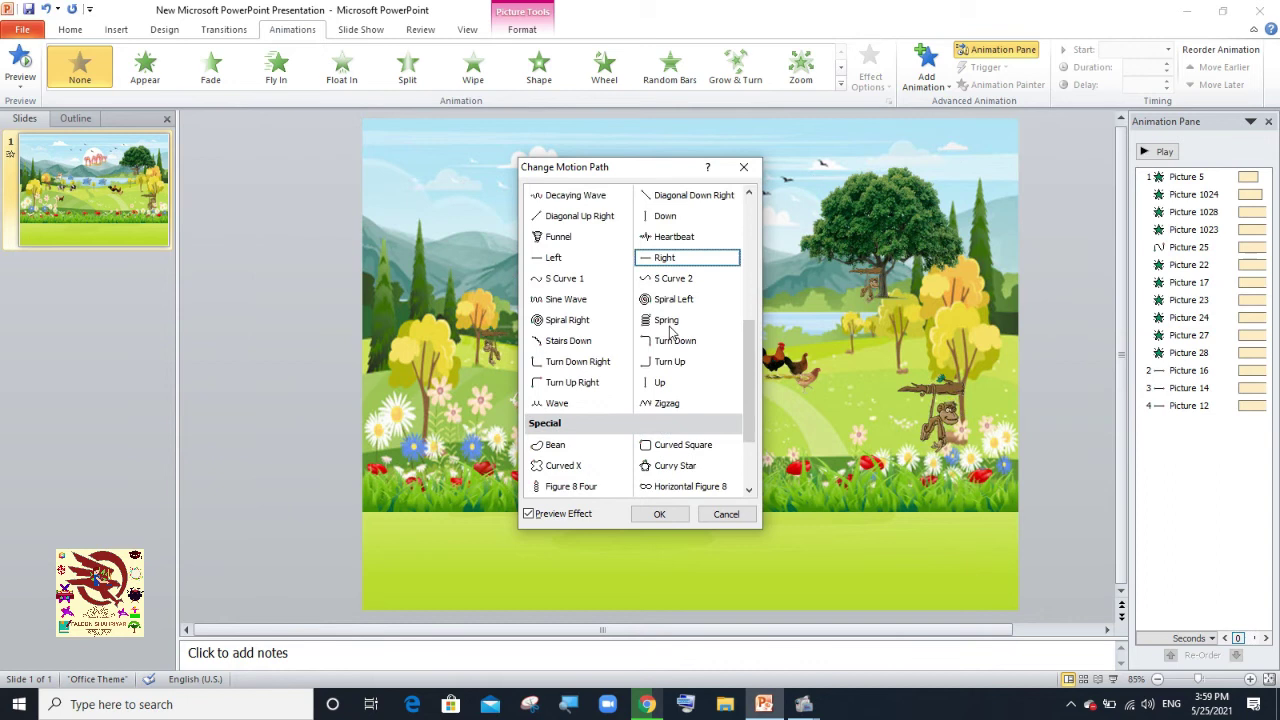
pyautogui.click(660, 516)
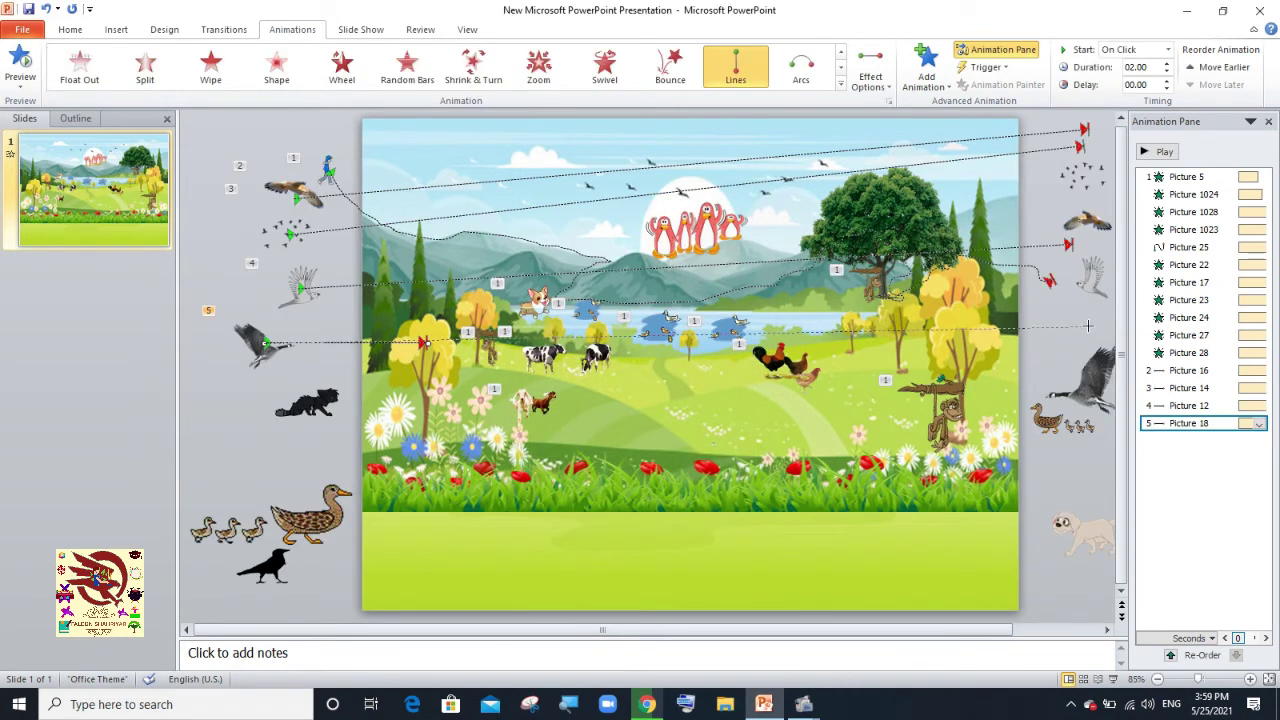
pyautogui.click(1167, 63)
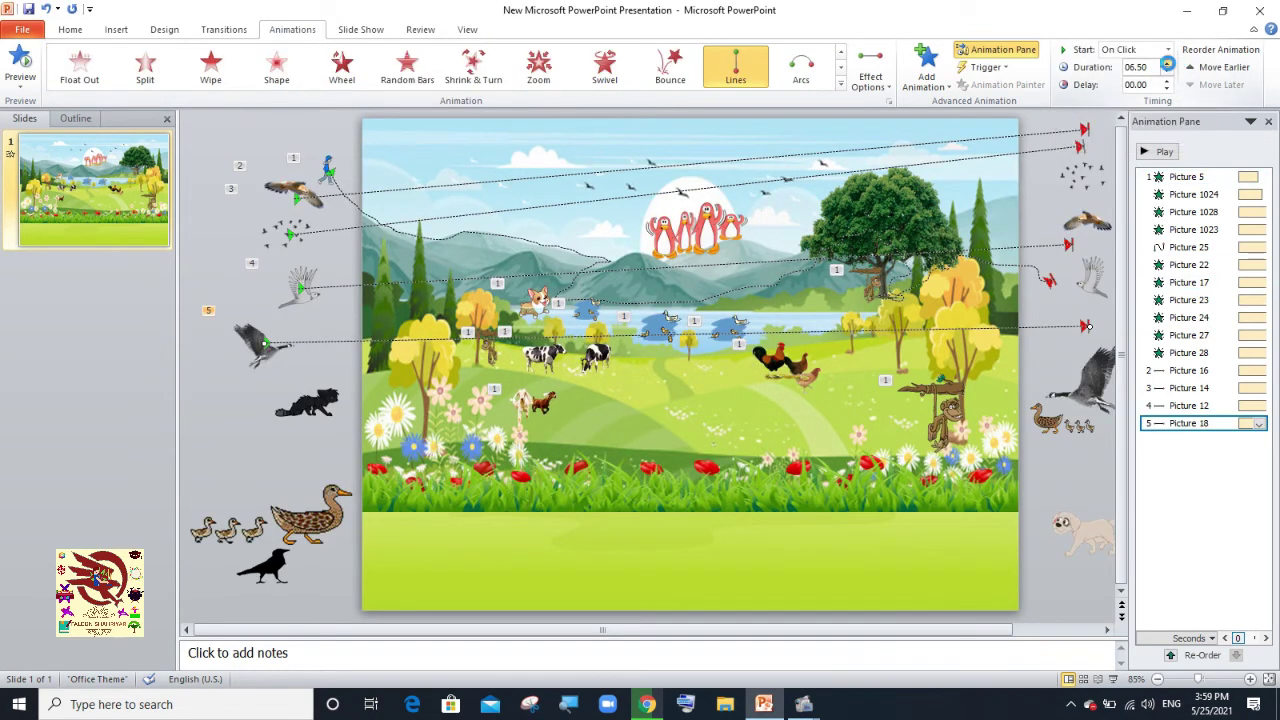
pyautogui.click(1167, 63)
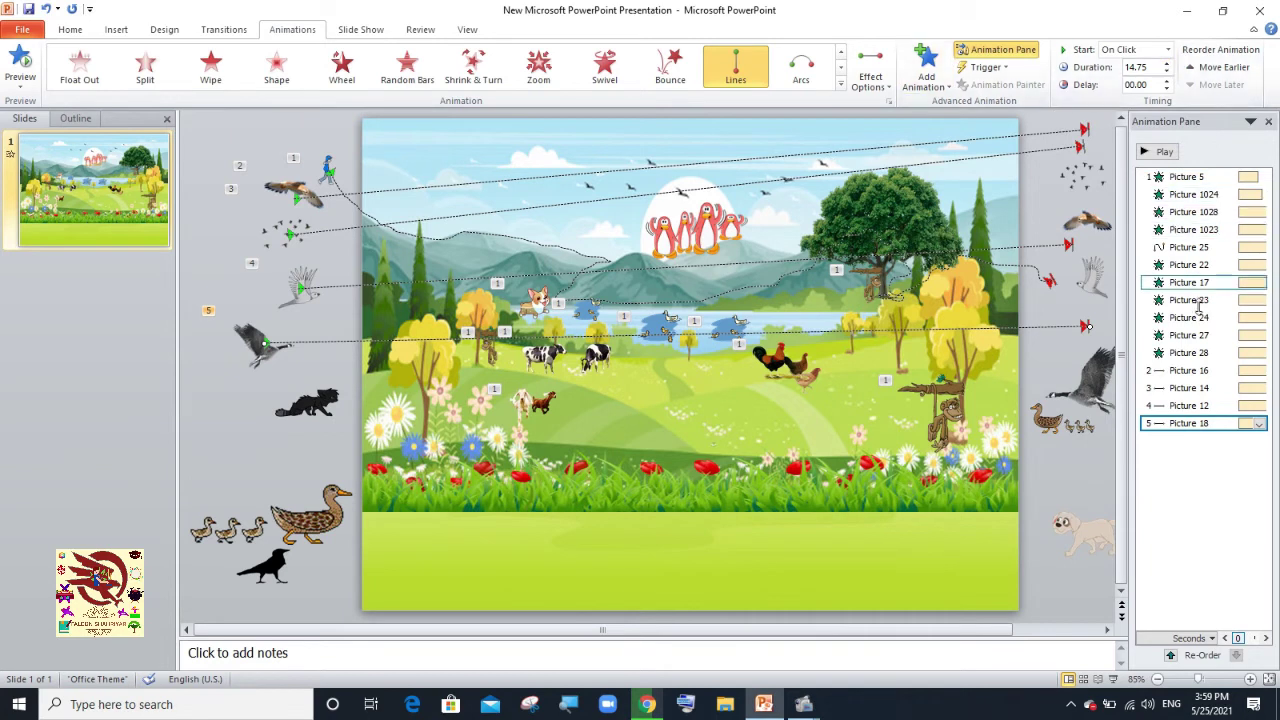
# Start a Custom Path for the black cat, fixing its first point.
pyautogui.click(320, 402)
pyautogui.click(840, 84)
pyautogui.click(407, 434)
pyautogui.click(375, 379)
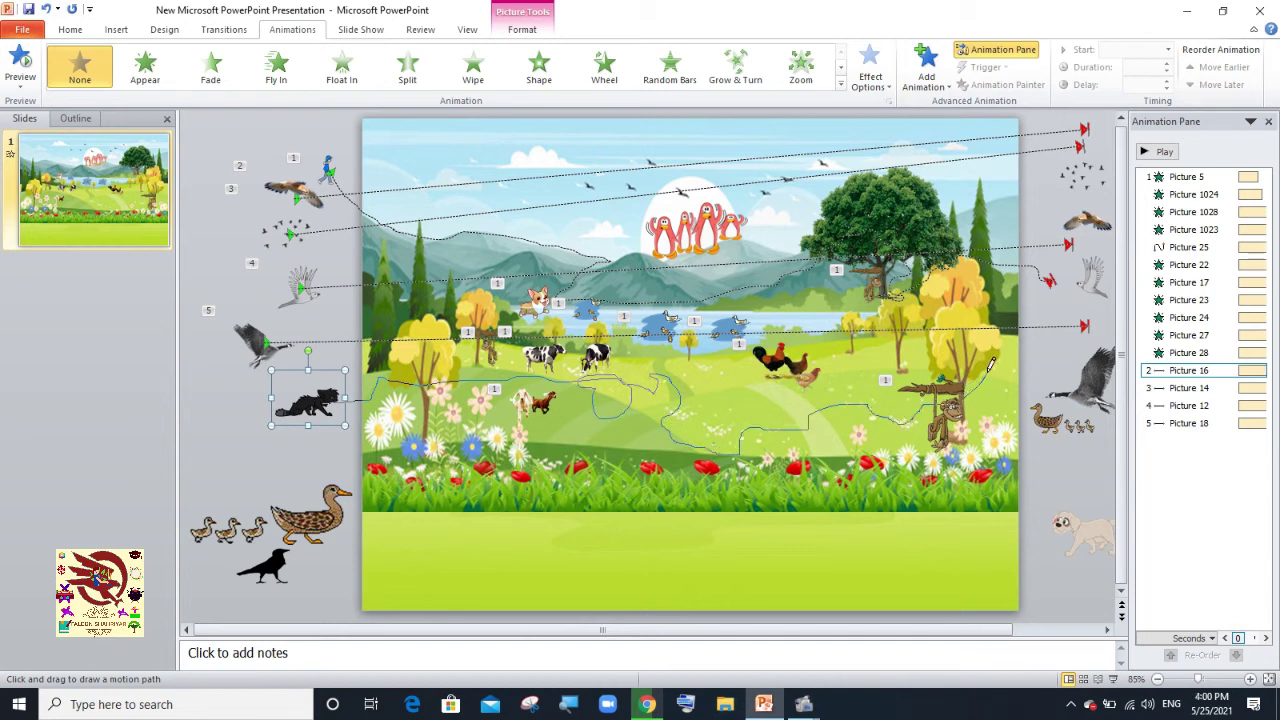
# Complete the cat's winding path through the meadow and lengthen its duration.
pyautogui.moveTo(1073, 348); pyautogui.dragTo(1140, 150)
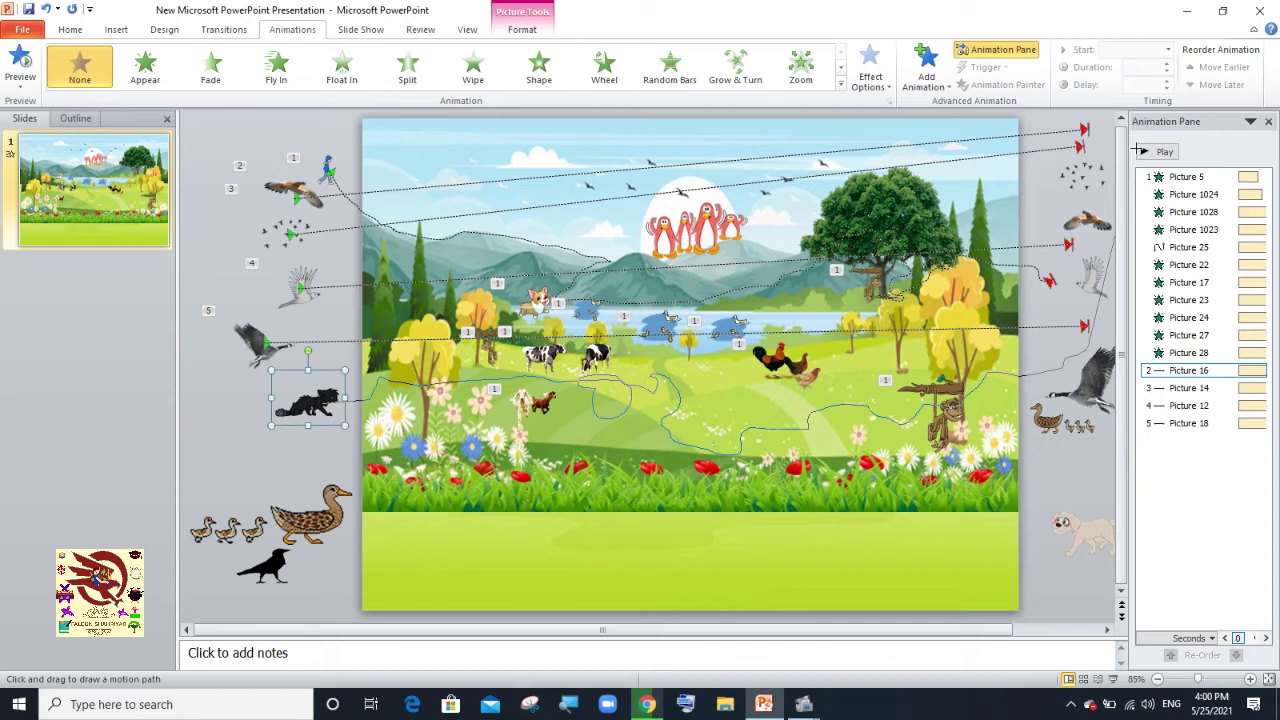
pyautogui.doubleClick(1075, 343)
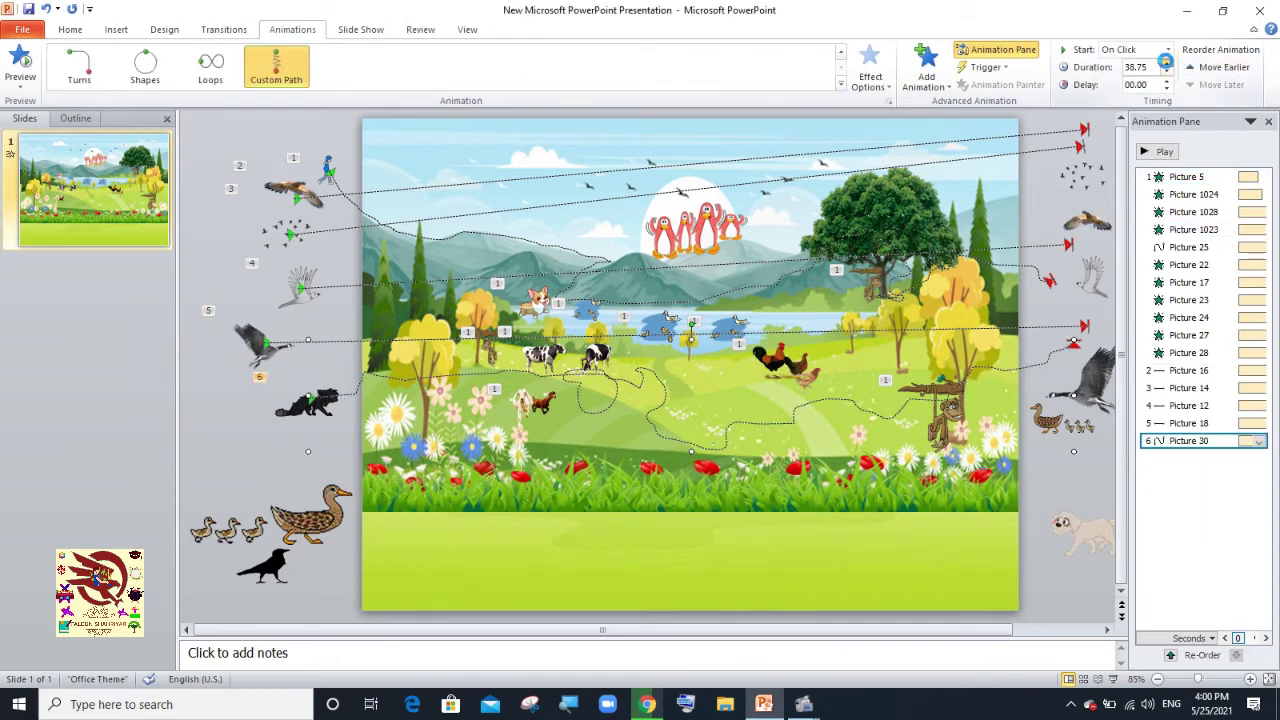
pyautogui.click(1166, 63)
# Draw a Custom Path moving the ducks right below the grass; slightly shorten the top-left bird's duration.
pyautogui.click(310, 525)
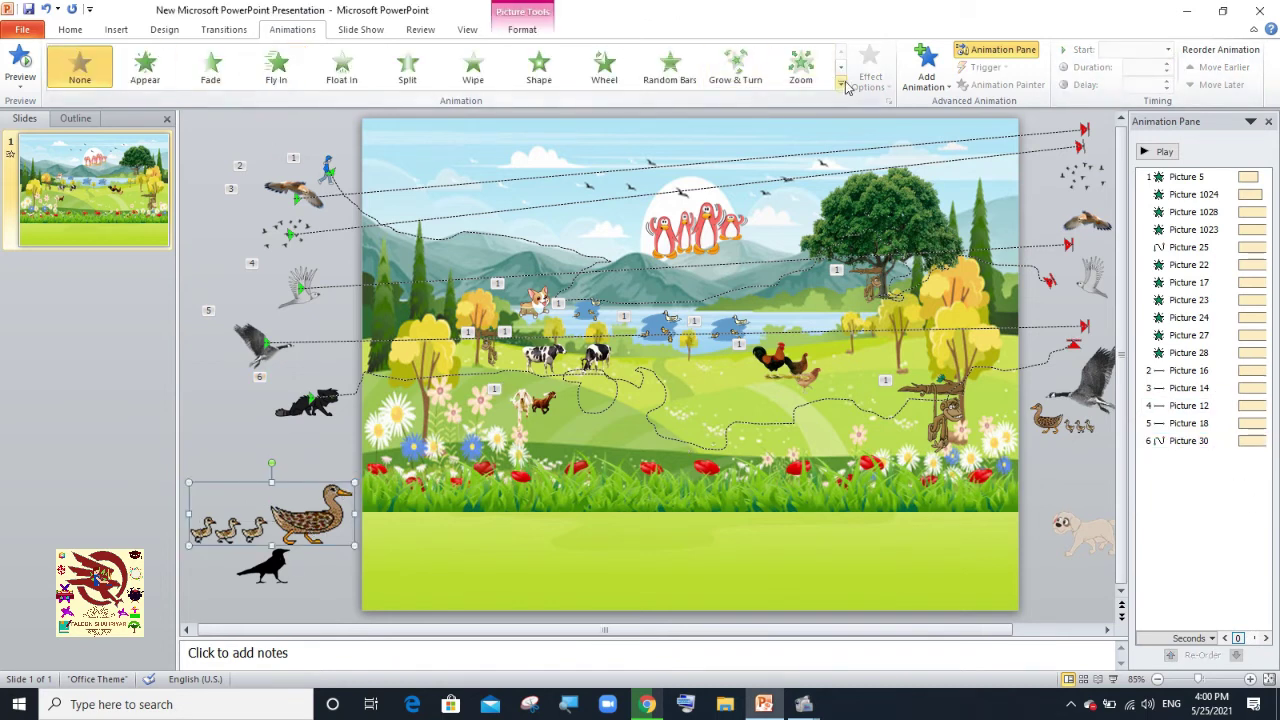
pyautogui.click(840, 84)
pyautogui.click(407, 432)
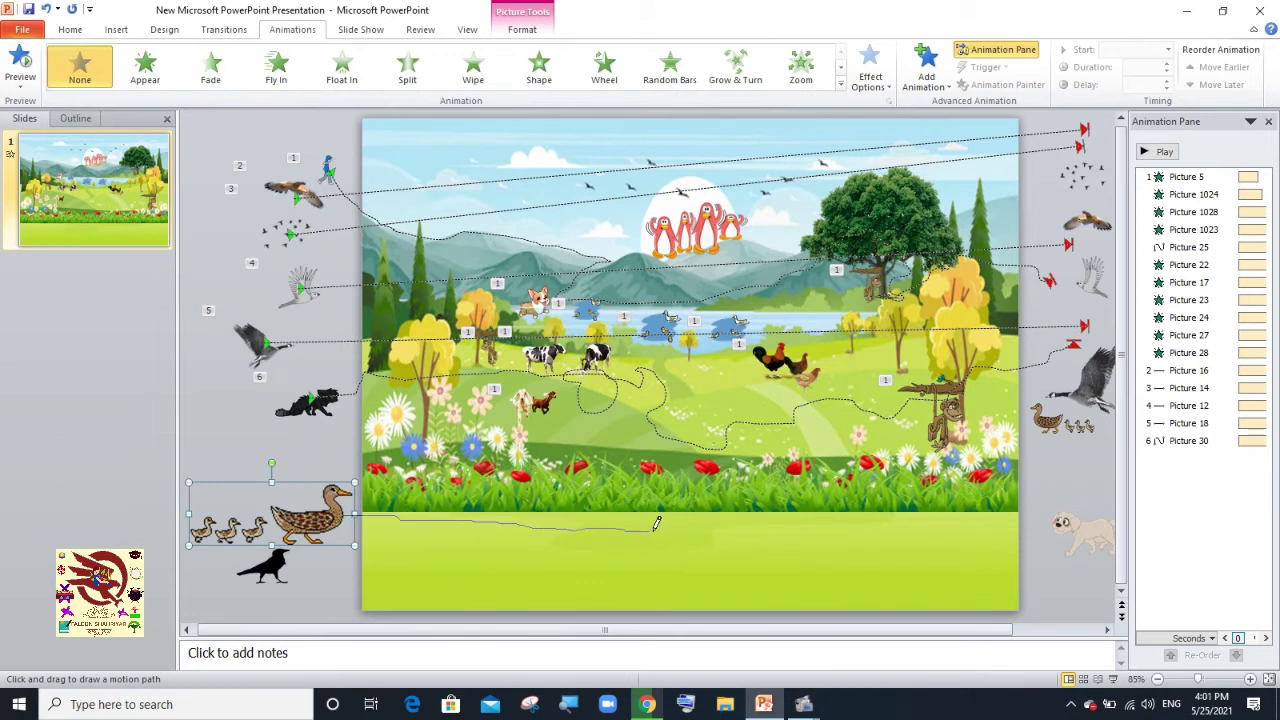
pyautogui.moveTo(766, 512); pyautogui.dragTo(925, 524)
pyautogui.moveTo(1070, 495); pyautogui.dragTo(1072, 498)
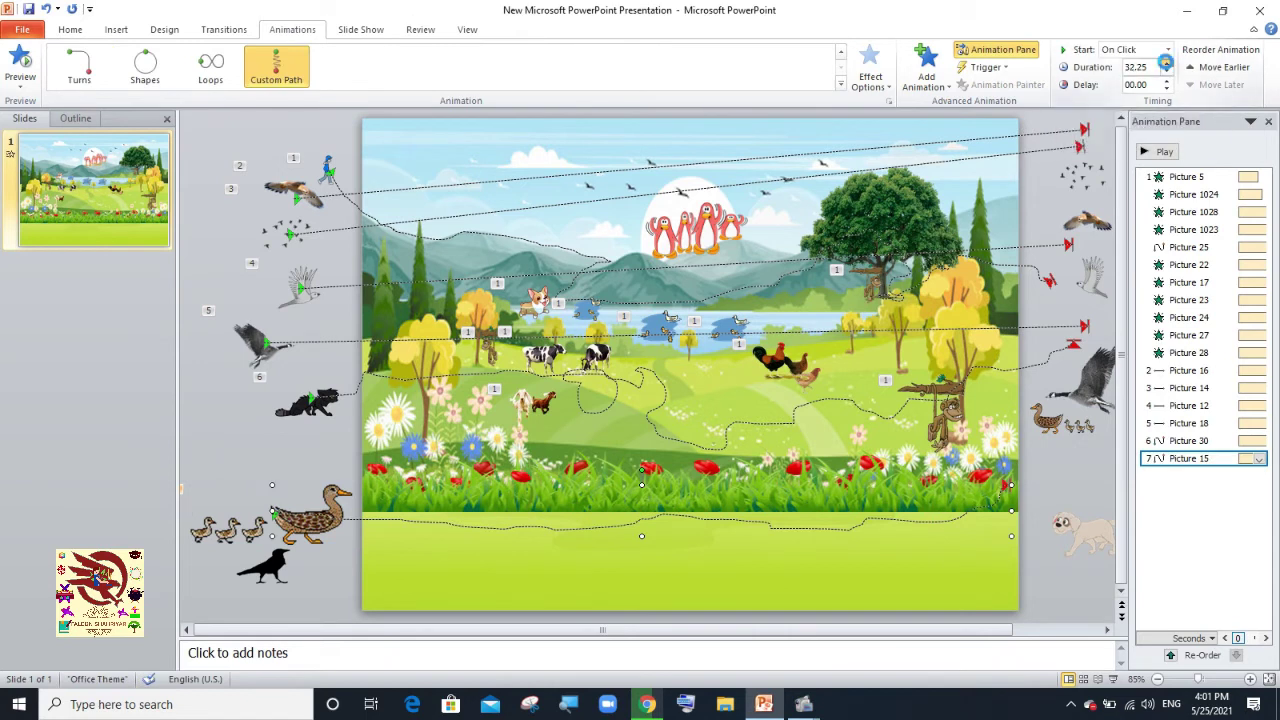
pyautogui.click(329, 168)
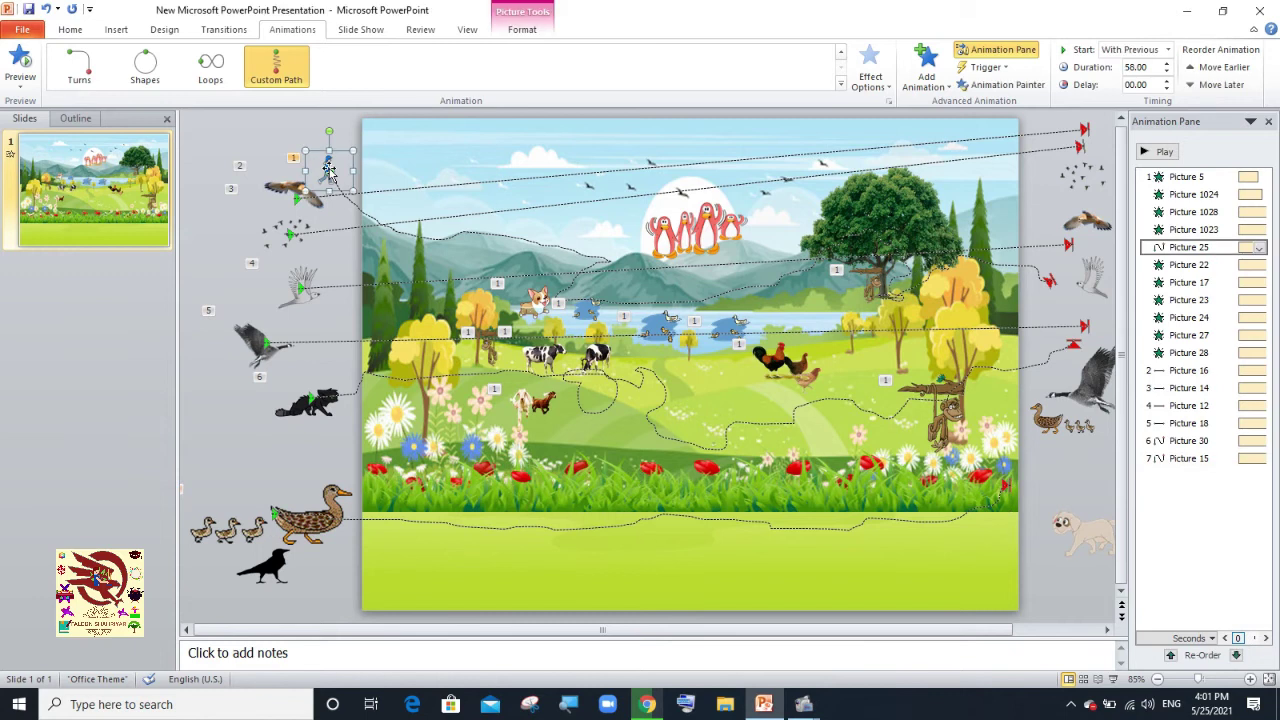
pyautogui.click(1167, 71)
# Give the crow a rightward line motion path stretched past the slide, lasting 21 seconds.
pyautogui.click(270, 572)
pyautogui.click(840, 85)
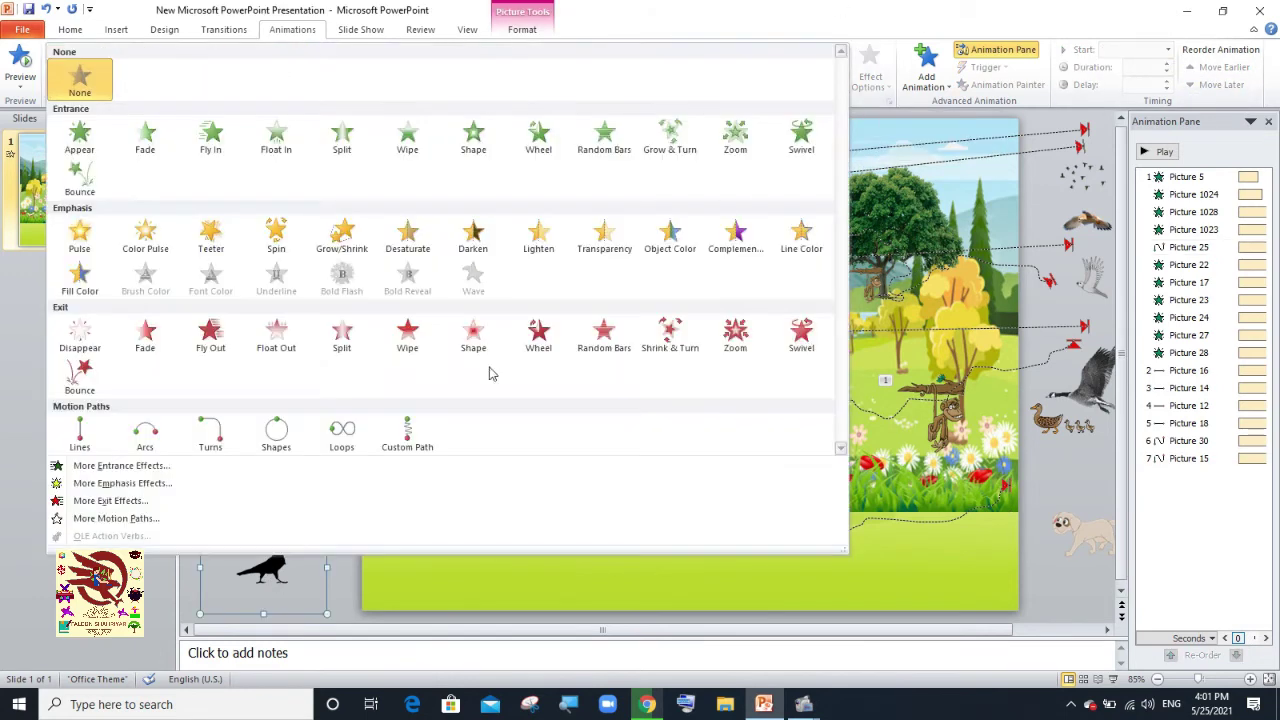
pyautogui.click(490, 518)
pyautogui.click(664, 258)
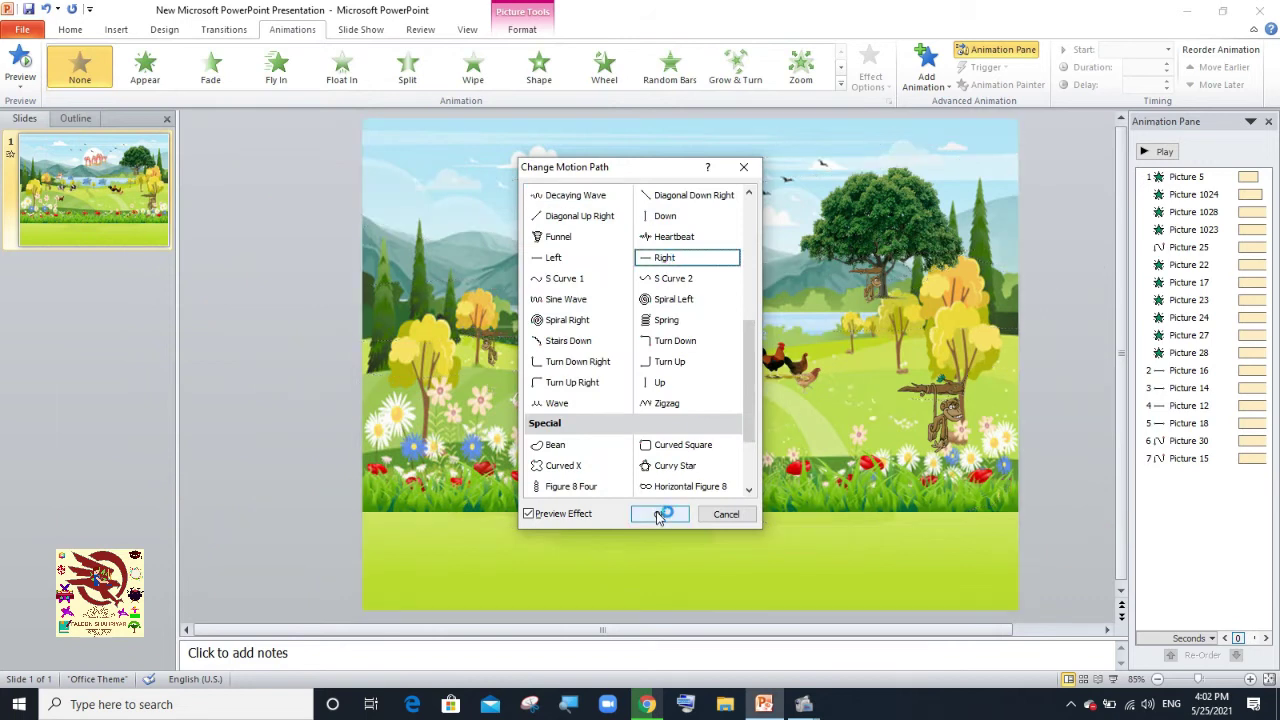
pyautogui.click(659, 514)
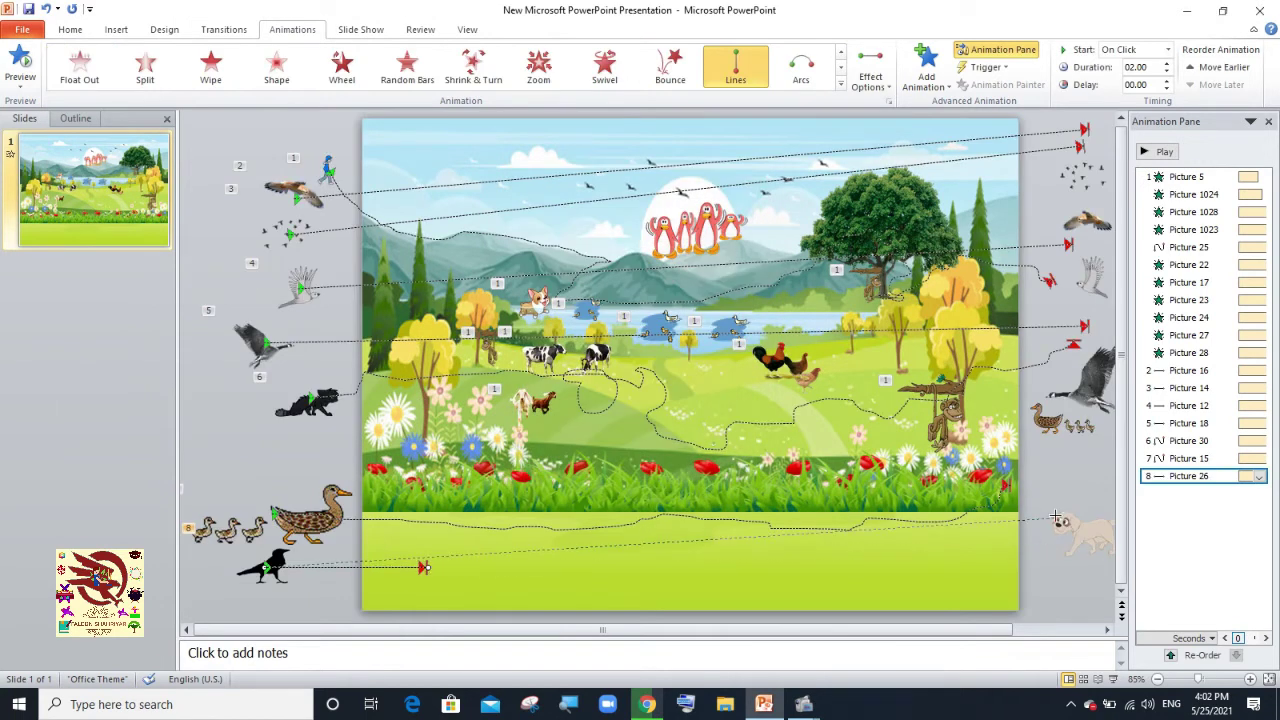
pyautogui.moveTo(1080, 498); pyautogui.dragTo(1078, 498)
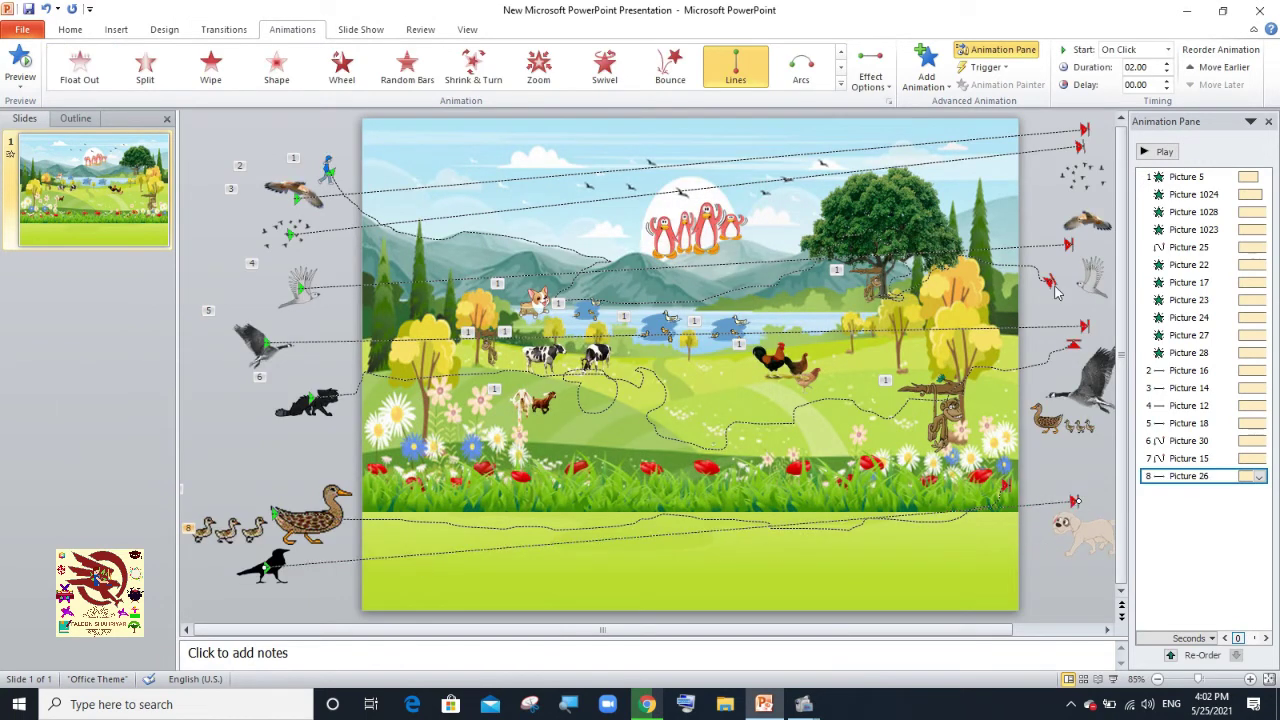
pyautogui.click(1166, 63)
# Set the Picture 16, 14, 12 and 18 animations to Start With Previous.
pyautogui.click(1190, 370)
pyautogui.click(1259, 370)
pyautogui.click(1228, 407)
pyautogui.click(1259, 388)
pyautogui.click(1228, 425)
pyautogui.click(1259, 405)
pyautogui.click(1228, 443)
pyautogui.click(1259, 423)
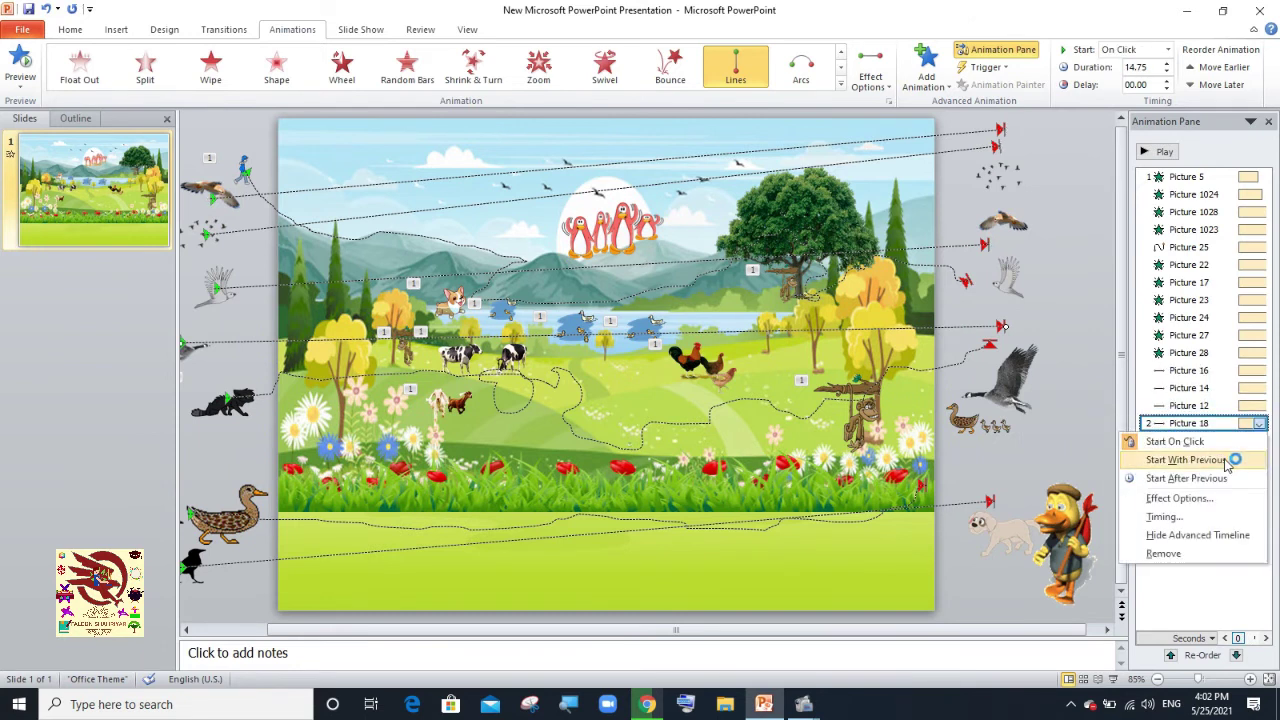
pyautogui.click(1228, 461)
# Set Pictures 30, 15 and 26 to Start With Previous, then preview all animations.
pyautogui.click(1259, 440)
pyautogui.click(1228, 478)
pyautogui.click(1259, 458)
pyautogui.click(1228, 495)
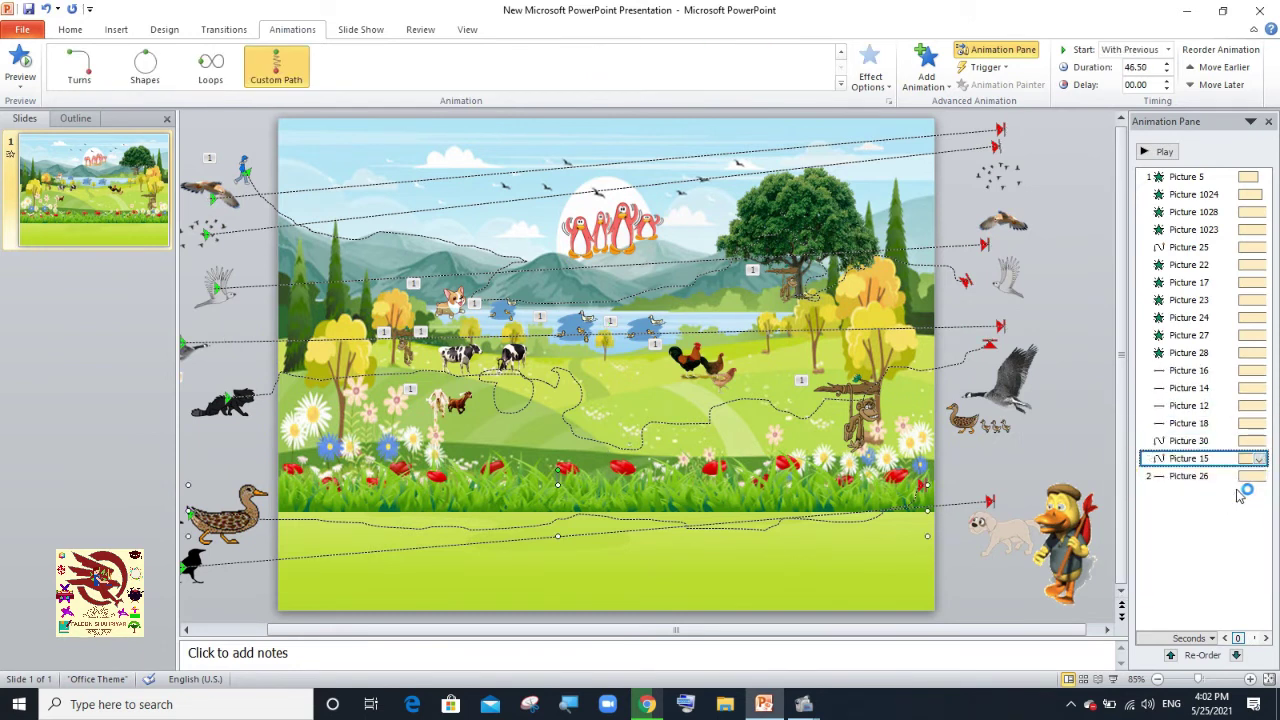
pyautogui.click(1259, 476)
pyautogui.click(1228, 513)
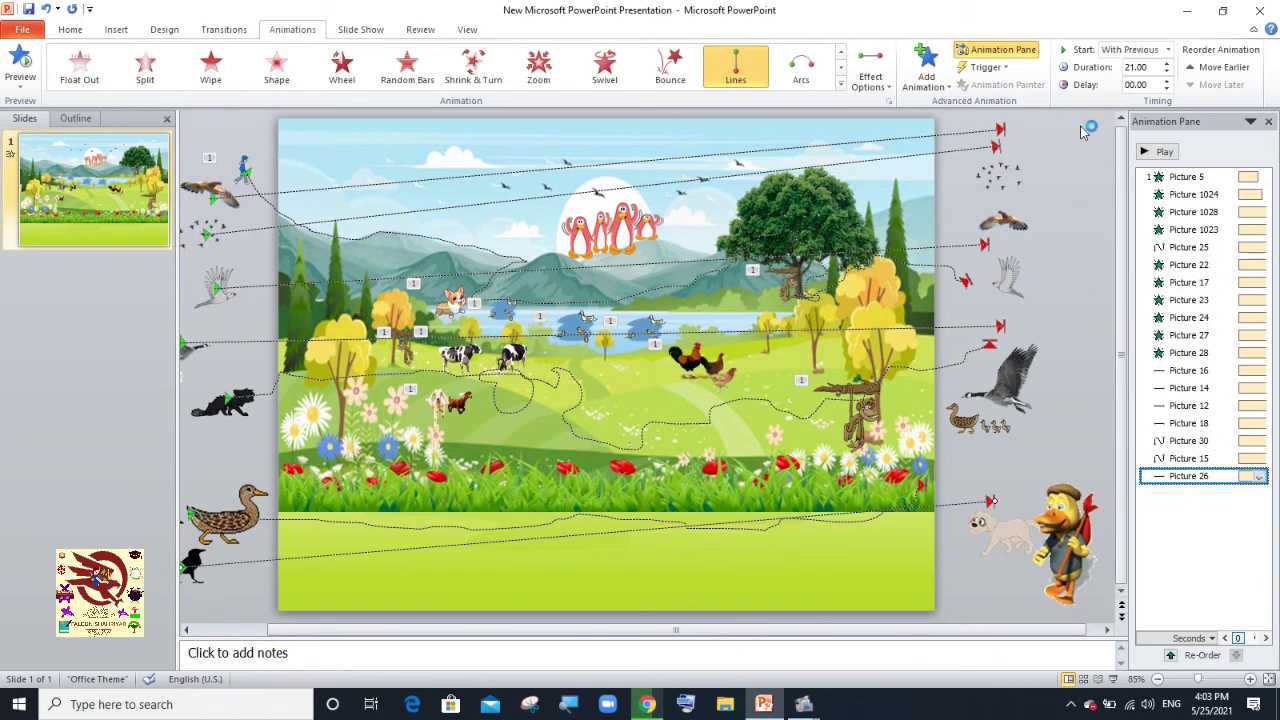
pyautogui.click(1158, 151)
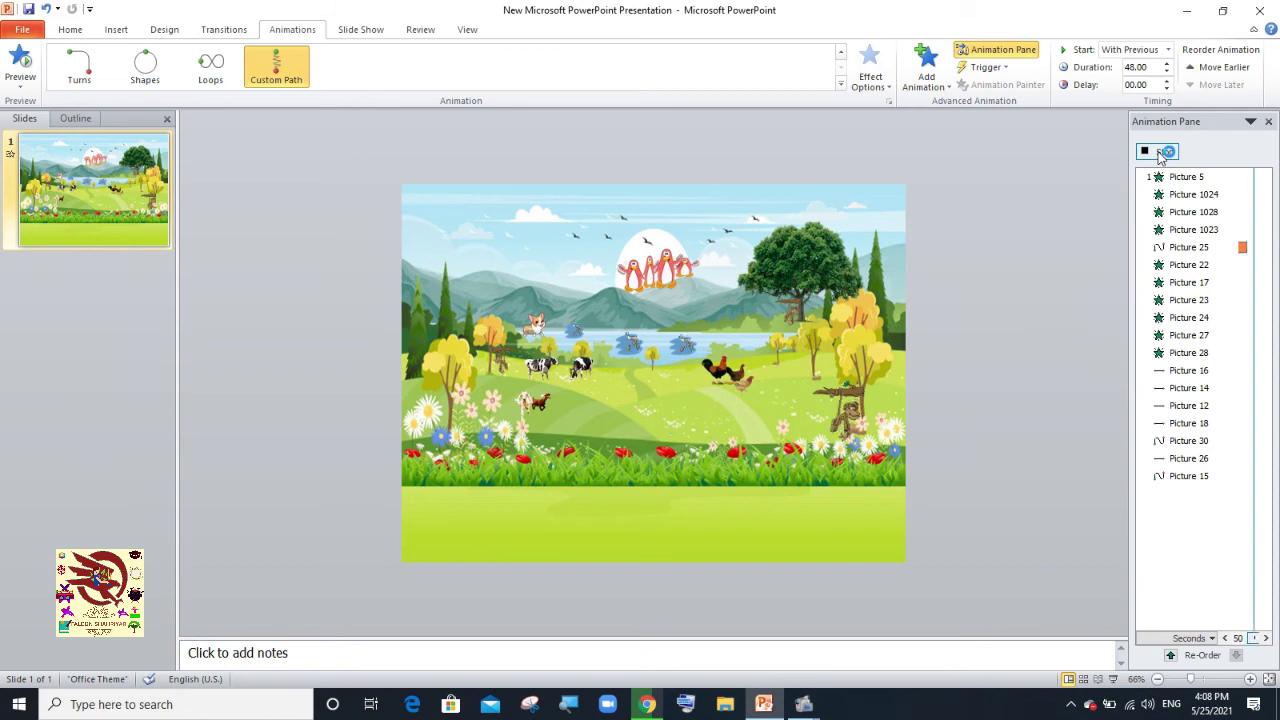
# Give the top-right bird group a leftward line path stretched to the top left.
pyautogui.click(1160, 153)
pyautogui.click(958, 240)
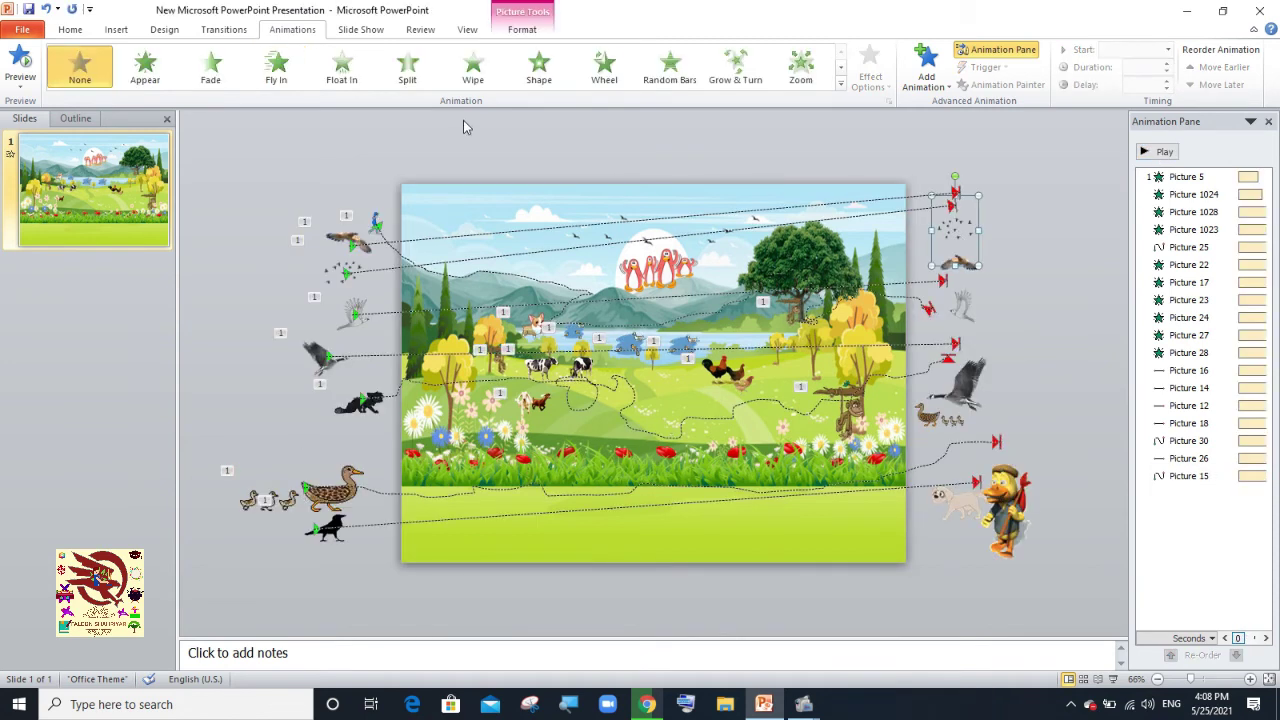
pyautogui.click(840, 84)
pyautogui.click(100, 520)
pyautogui.click(553, 257)
pyautogui.click(659, 513)
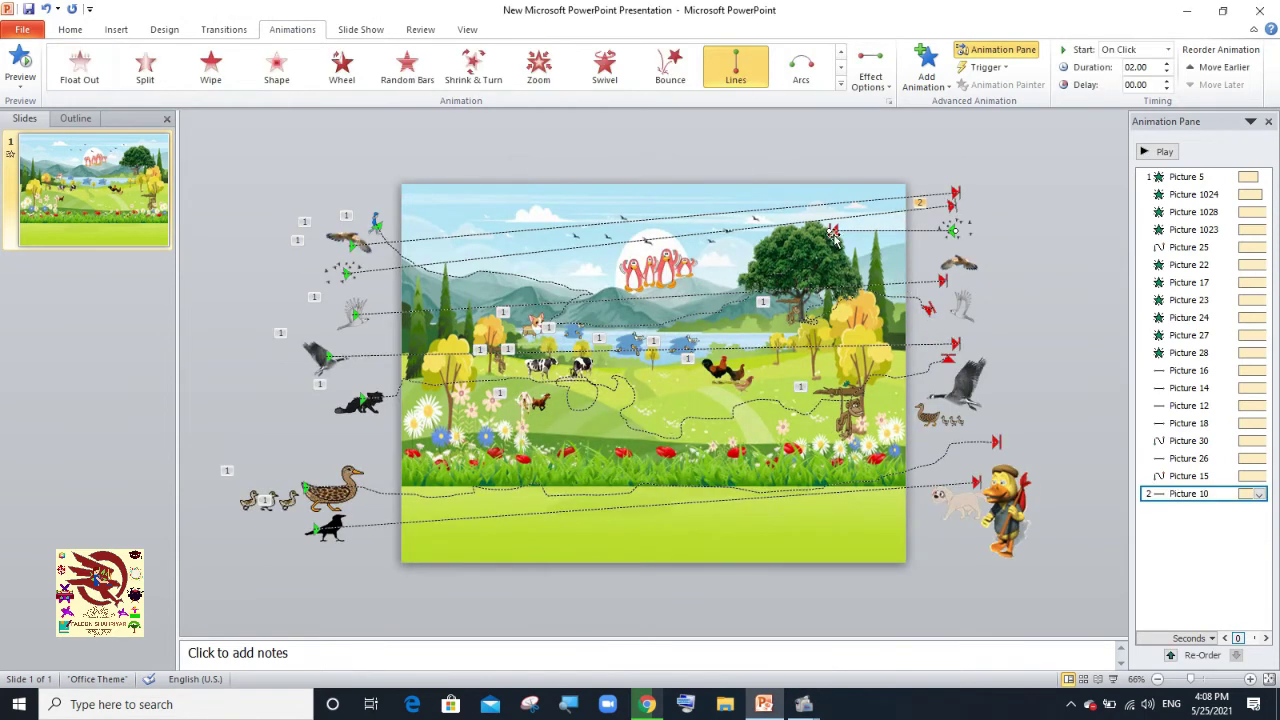
pyautogui.moveTo(323, 196); pyautogui.dragTo(312, 202)
# Add a leftward line path to Picture 11, extending it far left of the slide.
pyautogui.click(946, 262)
pyautogui.click(840, 84)
pyautogui.click(100, 591)
pyautogui.click(553, 258)
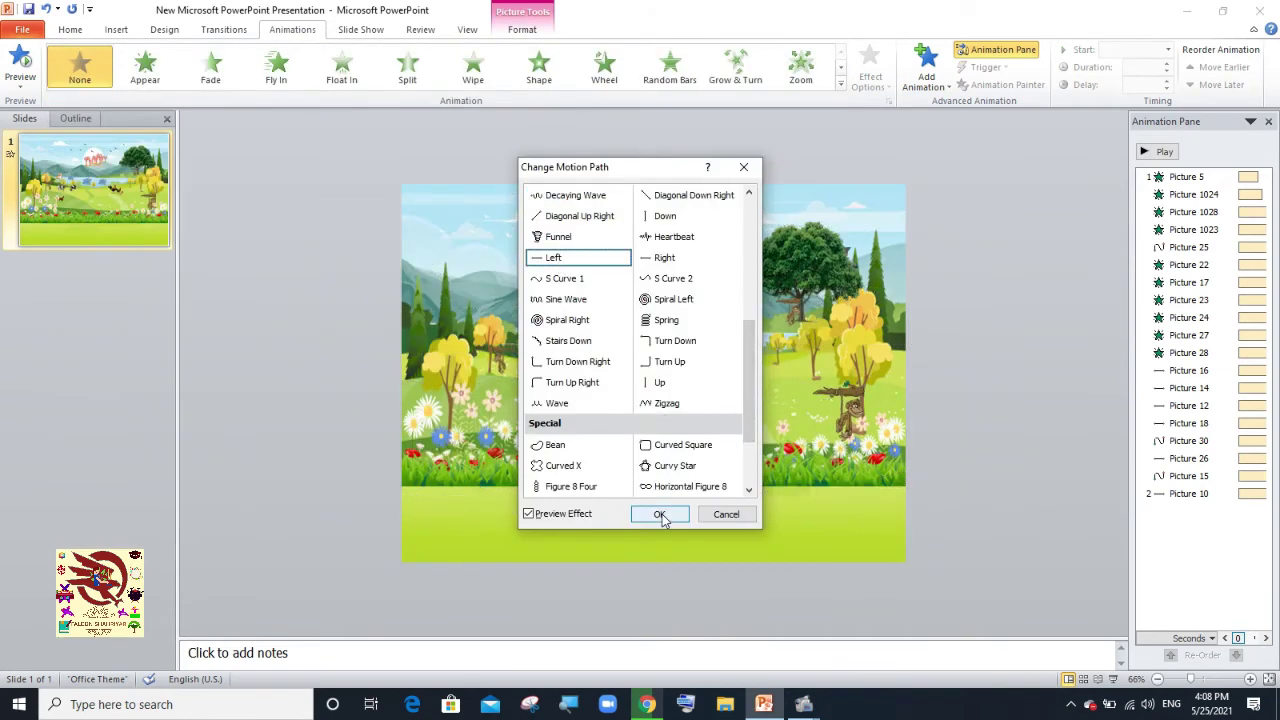
pyautogui.click(660, 514)
pyautogui.moveTo(348, 283); pyautogui.dragTo(310, 287)
# Give the bird right of the slide a leftward line path with its start lowered slightly.
pyautogui.click(960, 302)
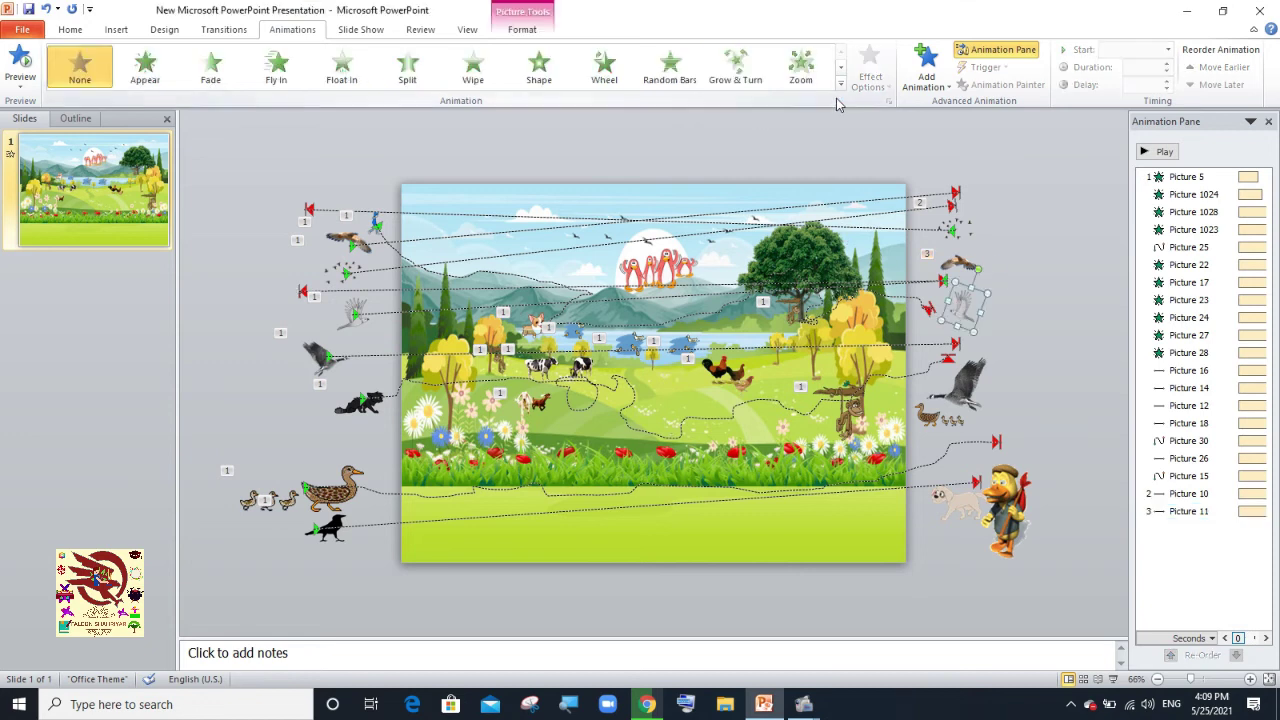
pyautogui.click(840, 84)
pyautogui.click(133, 519)
pyautogui.click(545, 259)
pyautogui.click(663, 515)
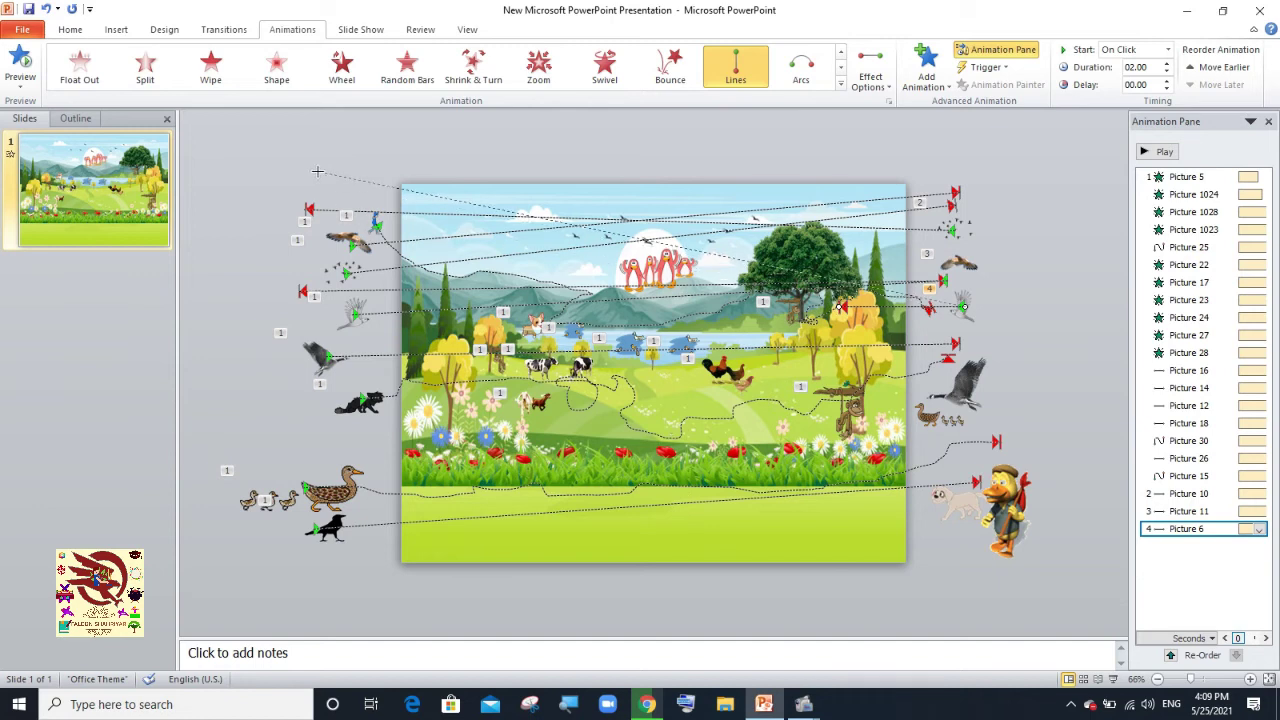
pyautogui.moveTo(317, 171); pyautogui.dragTo(313, 191)
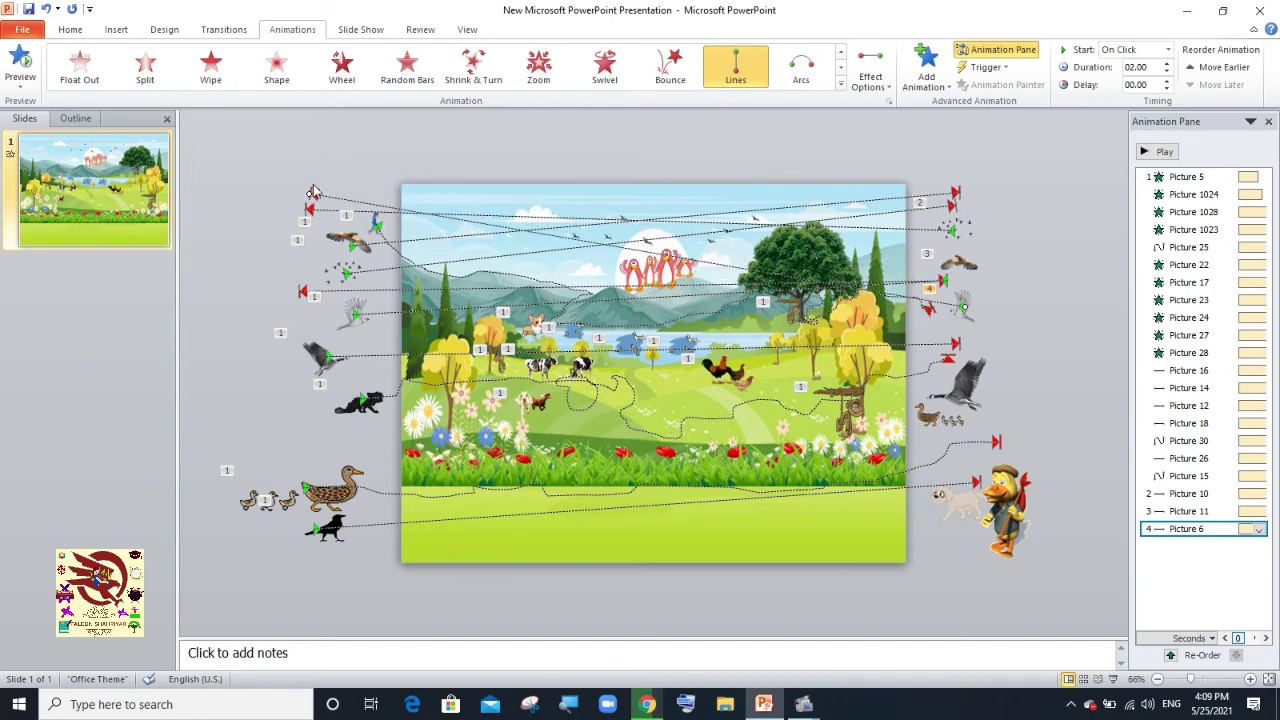
# Give the grey bird a leftward line path stretched far left.
pyautogui.click(955, 395)
pyautogui.click(840, 84)
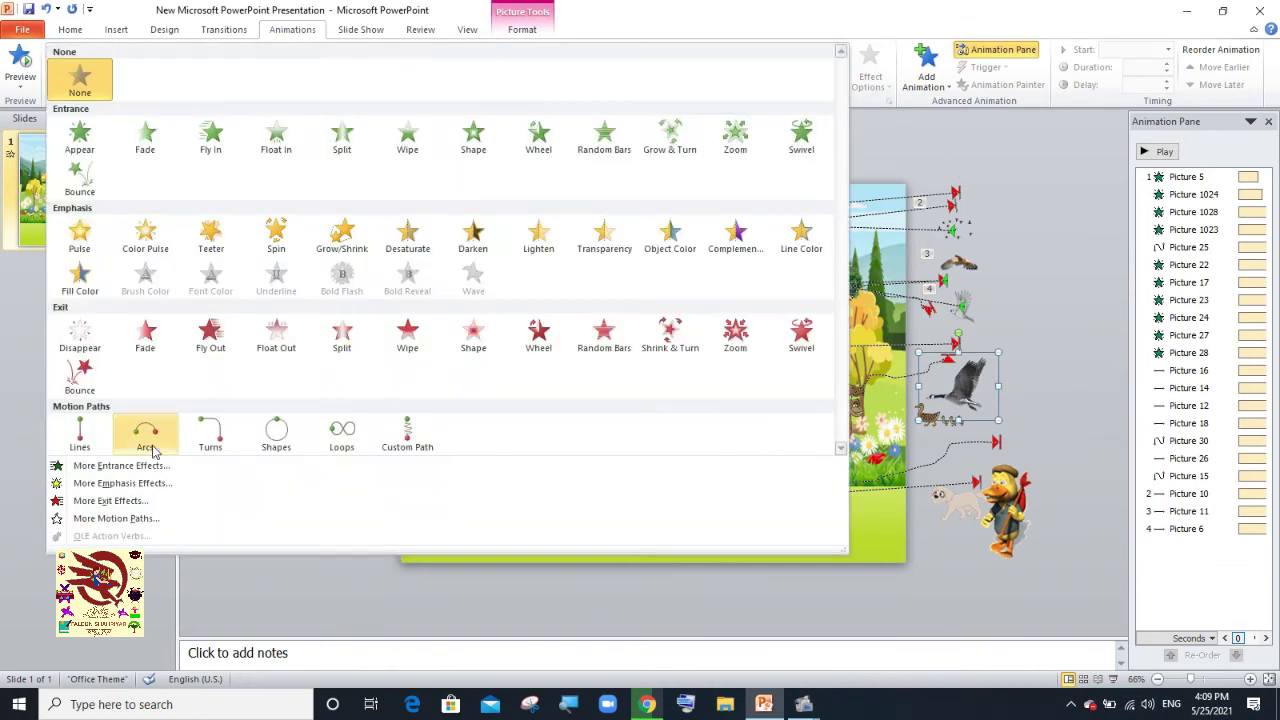
pyautogui.click(120, 594)
pyautogui.click(553, 257)
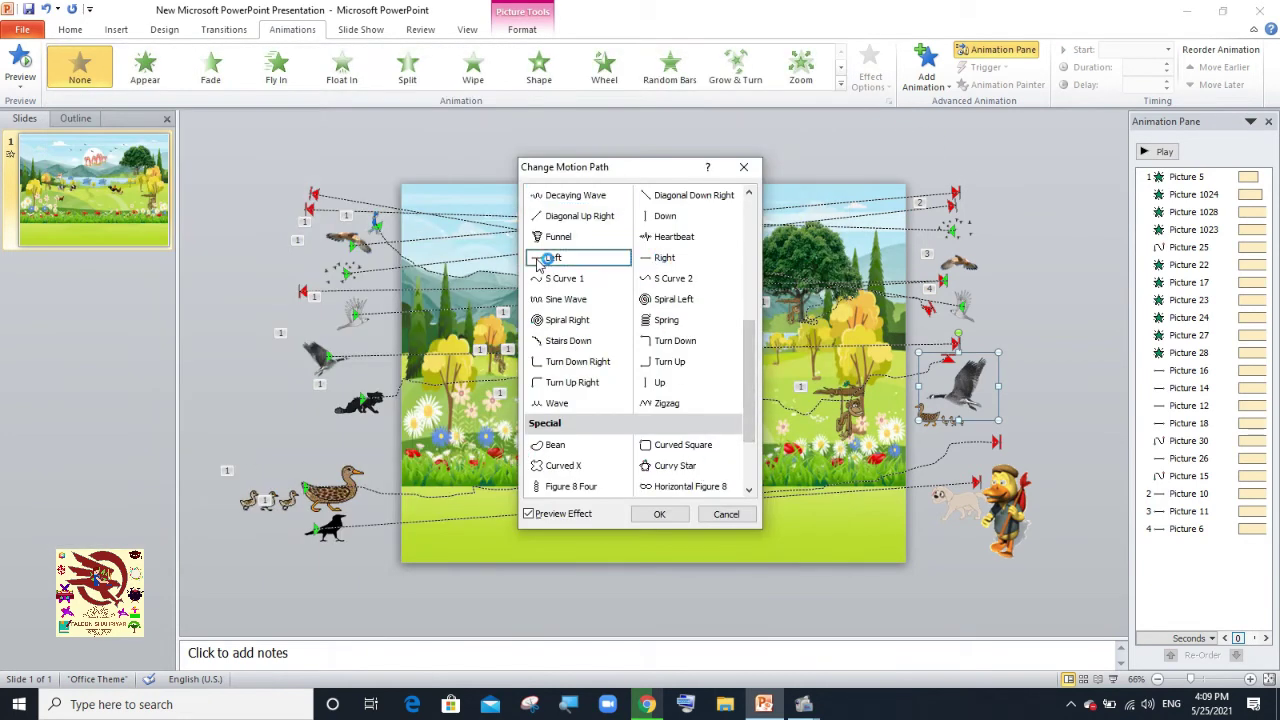
pyautogui.click(672, 514)
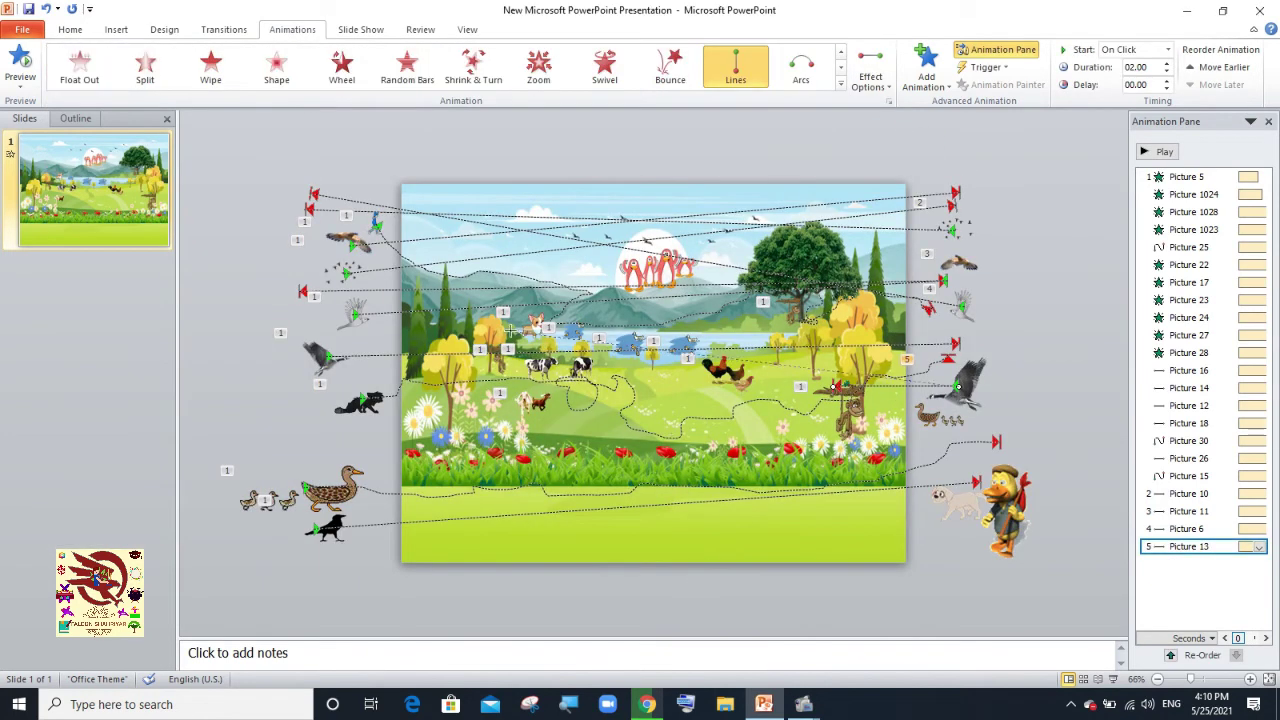
pyautogui.moveTo(277, 314); pyautogui.dragTo(275, 313)
# Draw a winding custom path for the ducklings across the meadow, one second longer.
pyautogui.click(935, 418)
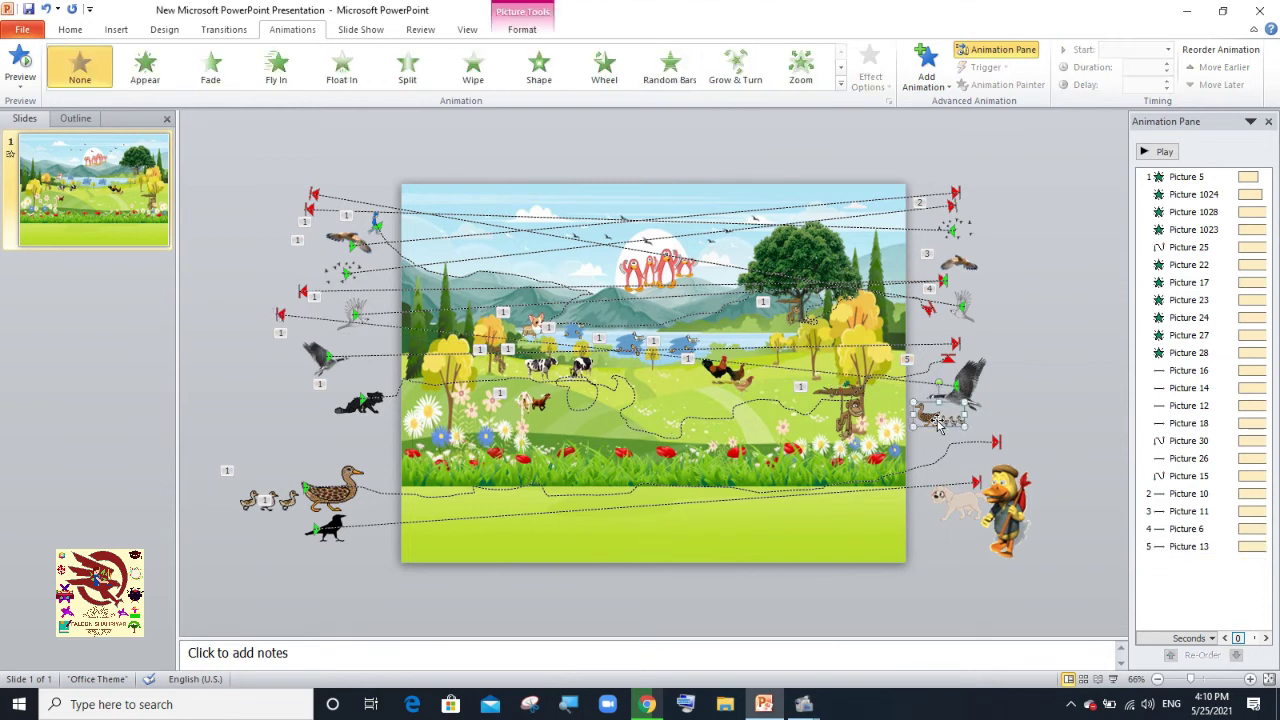
pyautogui.click(840, 84)
pyautogui.click(853, 85)
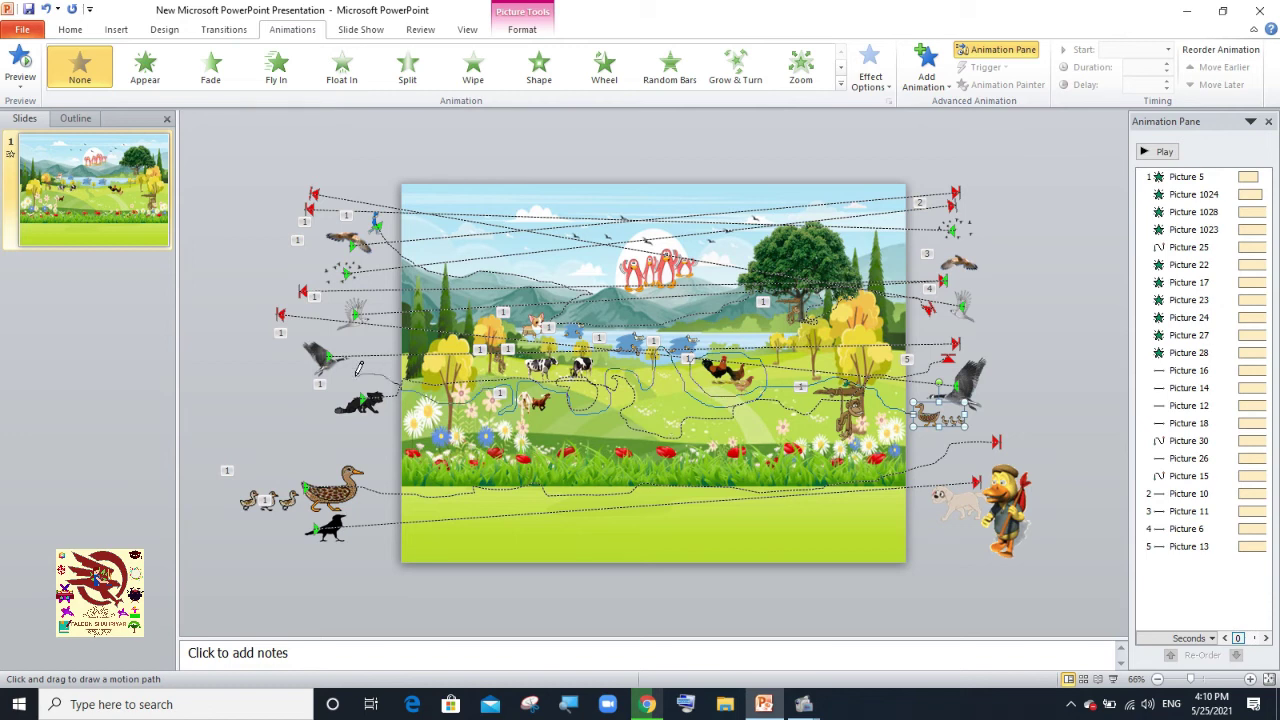
pyautogui.moveTo(331, 390); pyautogui.dragTo(338, 385)
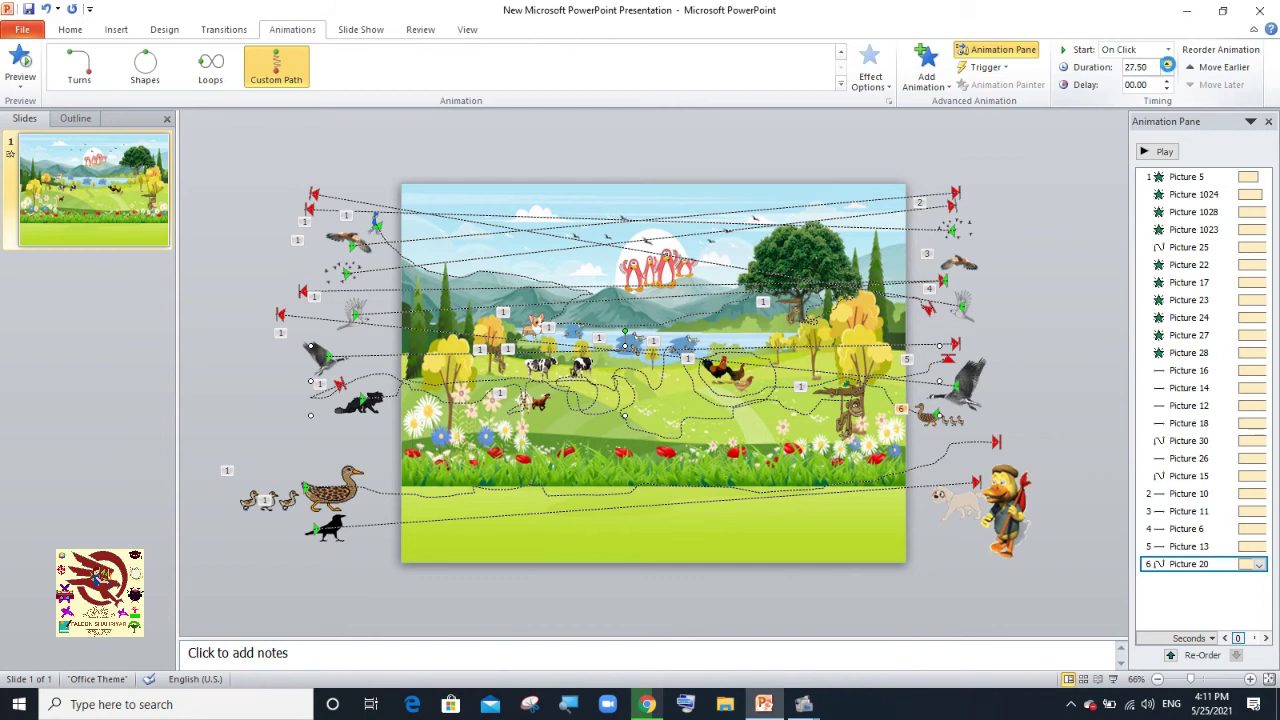
pyautogui.click(1166, 63)
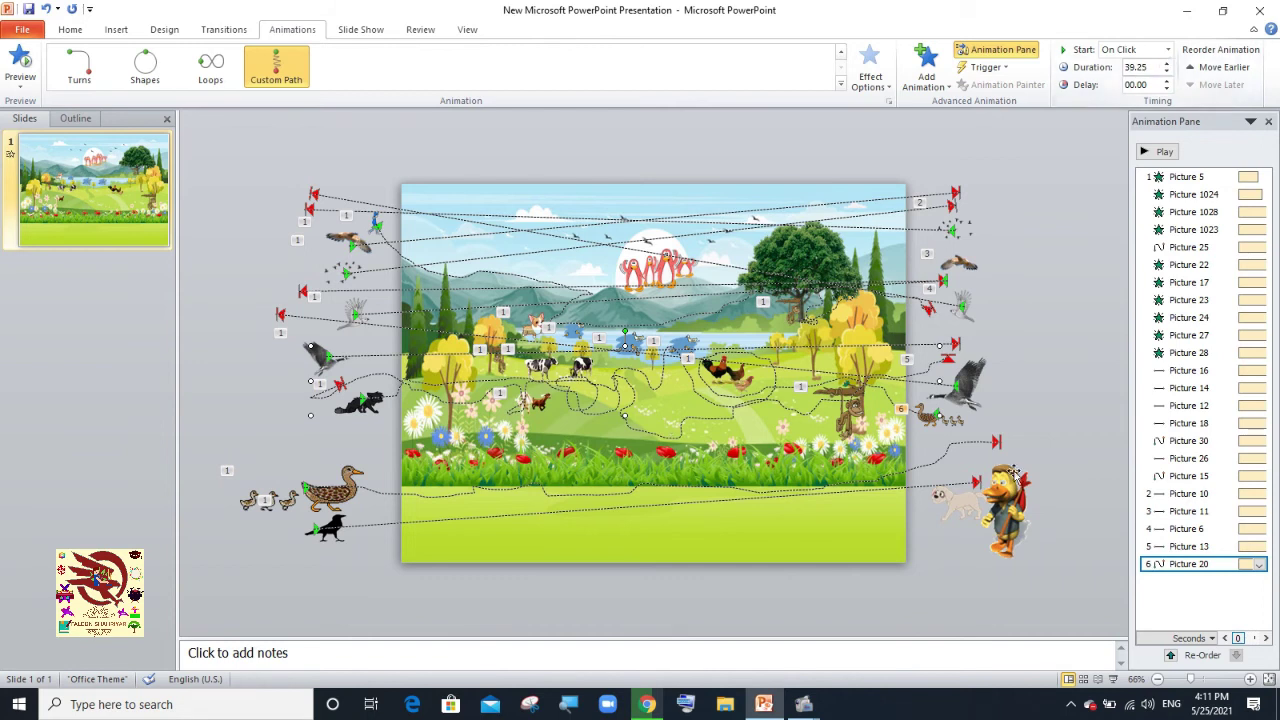
# Give the cat at the lower right a leftward line path with a longer duration.
pyautogui.click(963, 511)
pyautogui.click(840, 87)
pyautogui.click(112, 505)
pyautogui.click(557, 258)
pyautogui.click(659, 514)
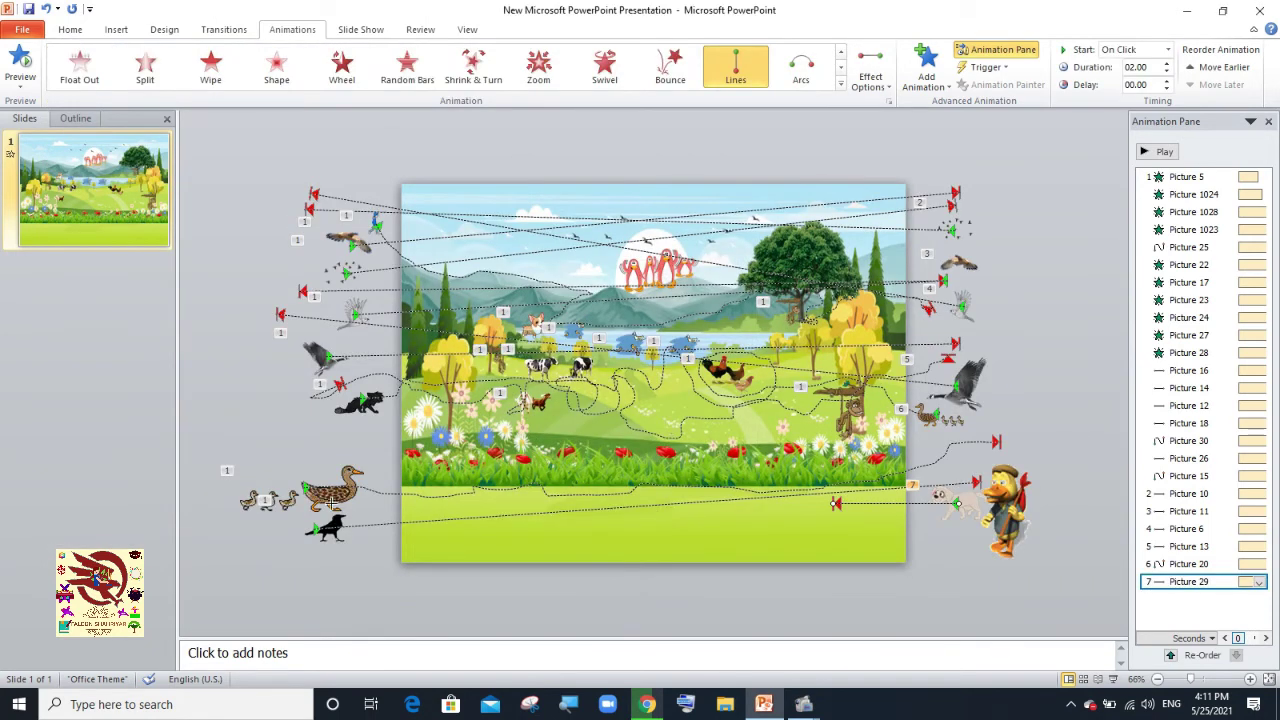
pyautogui.click(1166, 63)
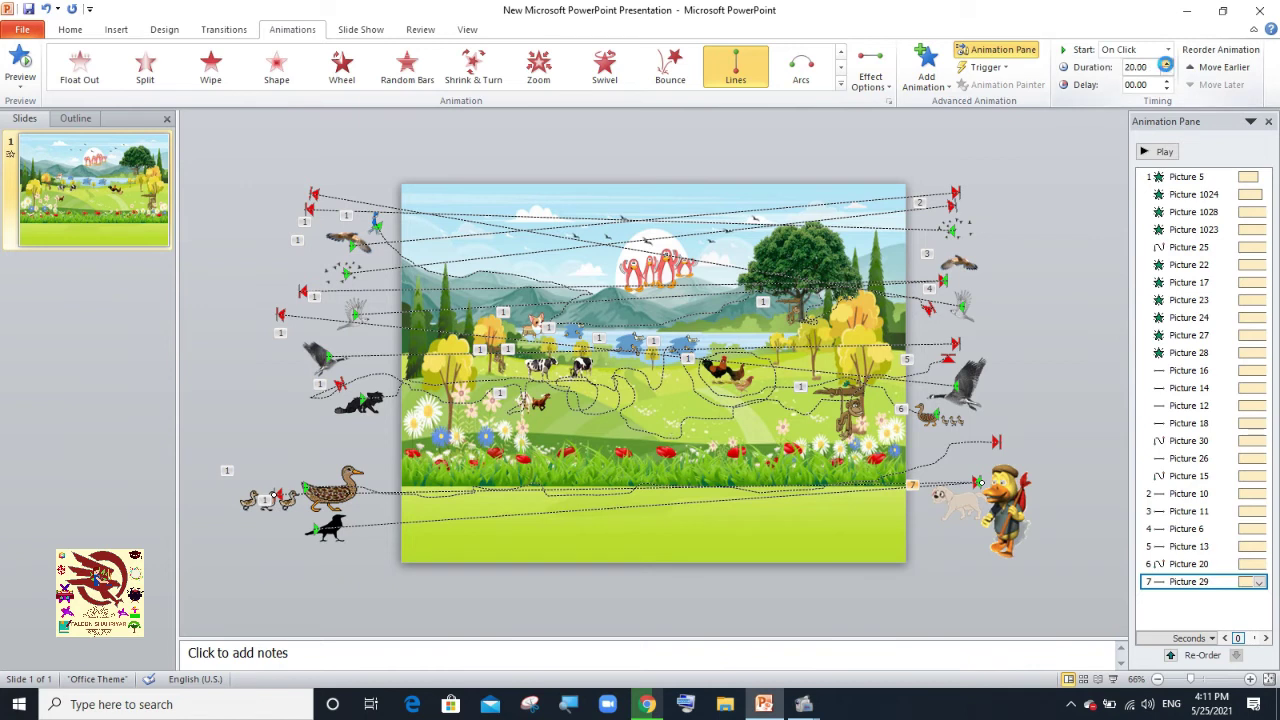
# Give the duck at the lower right a leftward line path and lengthen its duration.
pyautogui.click(1005, 505)
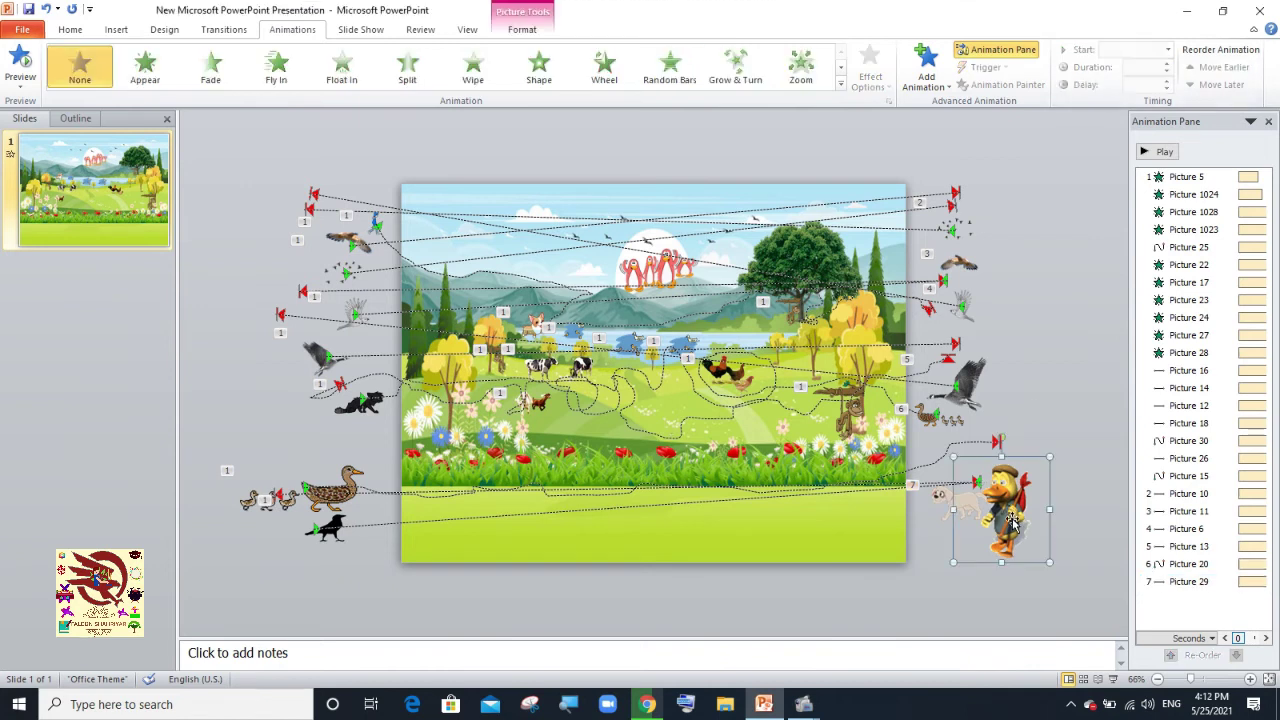
pyautogui.click(840, 87)
pyautogui.click(112, 505)
pyautogui.click(553, 258)
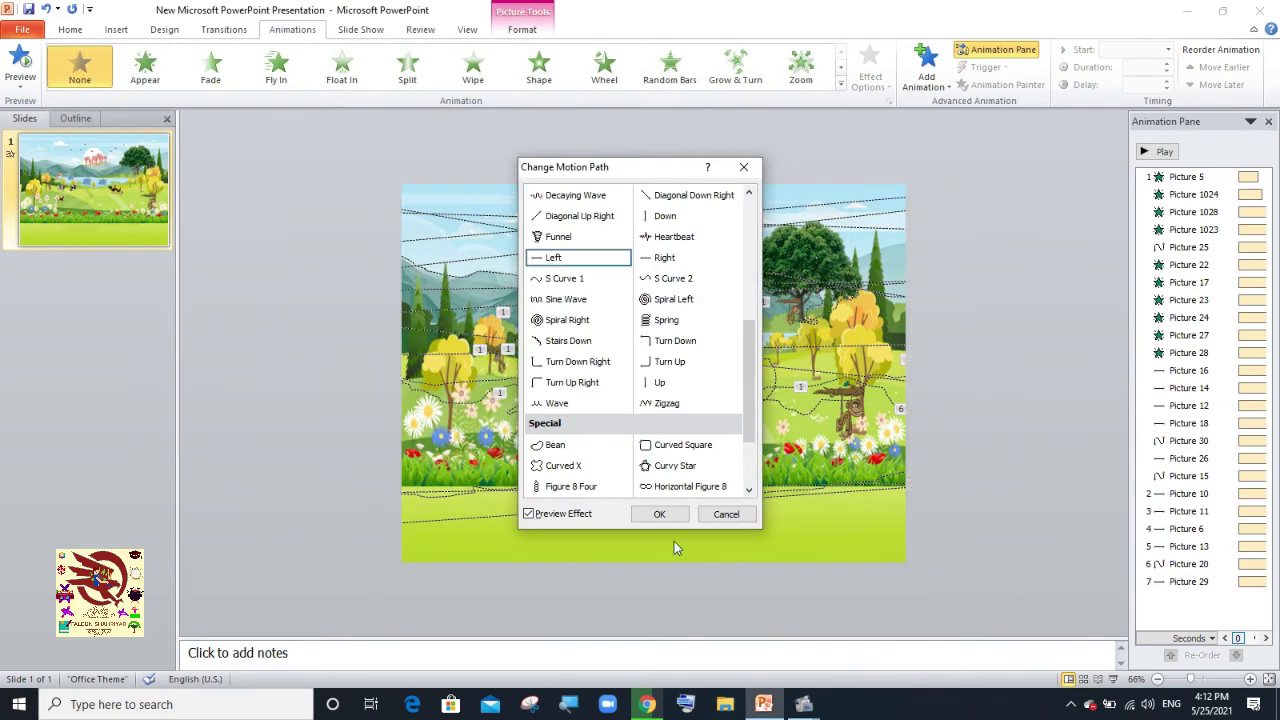
pyautogui.click(659, 514)
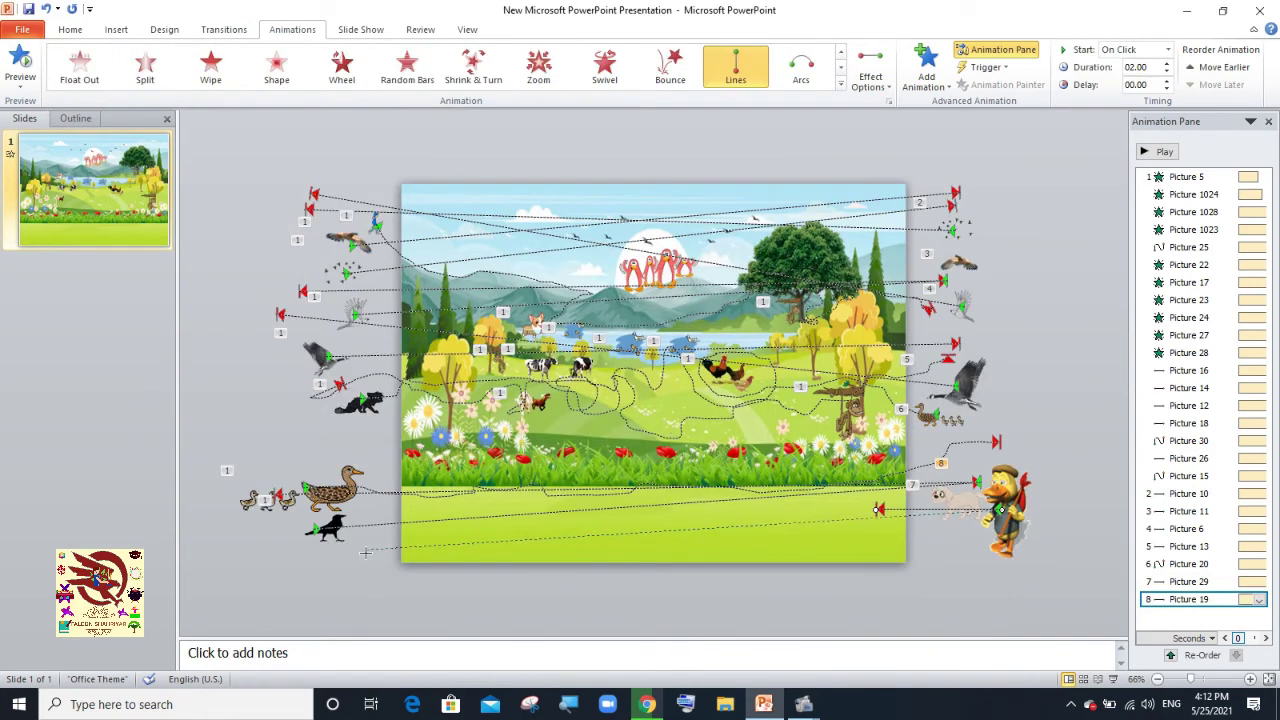
pyautogui.click(1167, 63)
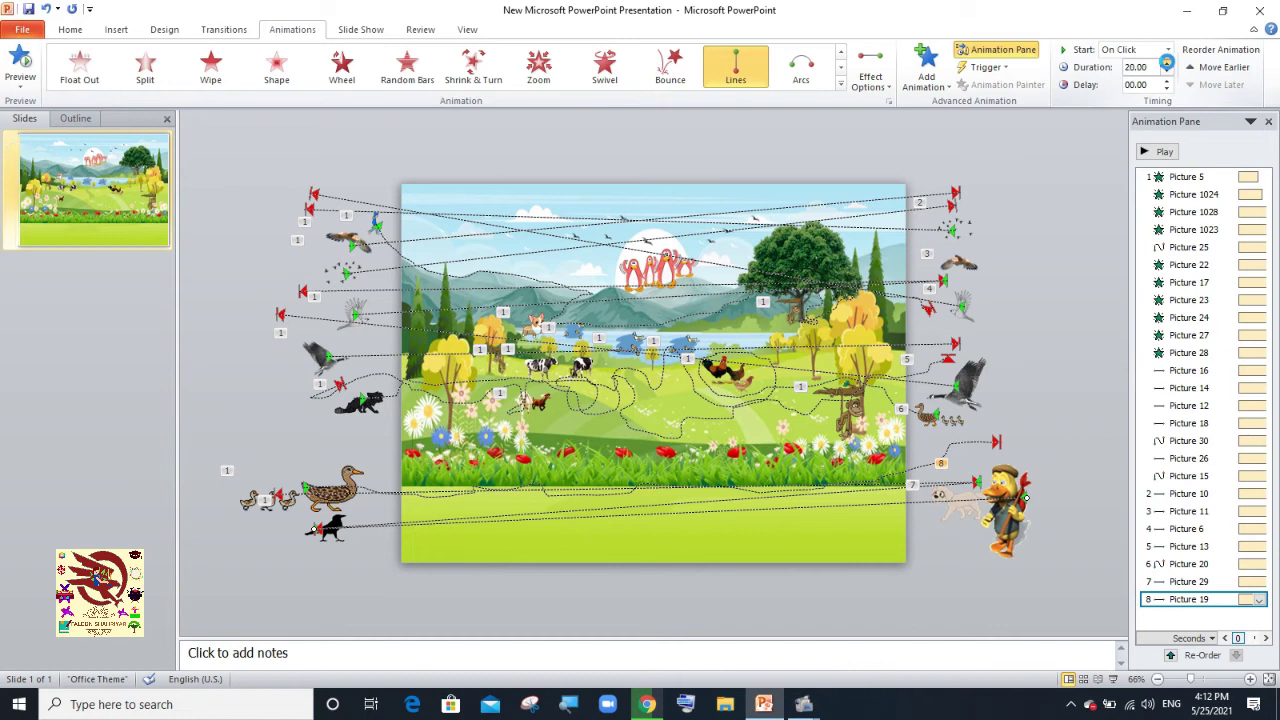
# Set the Picture 19, 29, 20 and 13 animations to Start With Previous.
pyautogui.click(1259, 599)
pyautogui.click(1248, 488)
pyautogui.click(1259, 583)
pyautogui.click(1230, 472)
pyautogui.click(1258, 565)
pyautogui.click(1261, 566)
pyautogui.click(1230, 456)
pyautogui.click(1195, 546)
pyautogui.click(1259, 546)
pyautogui.click(1230, 590)
pyautogui.click(1195, 528)
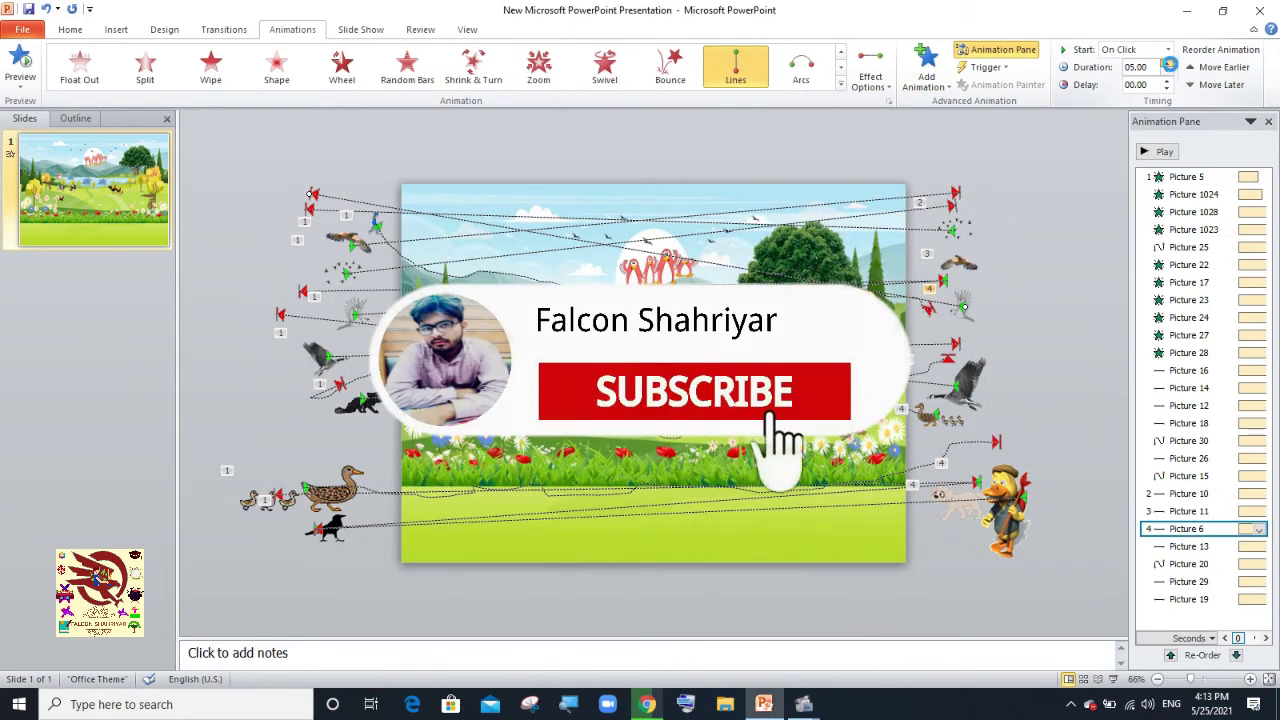
# Set Pictures 6, 11 and 10 to Start With Previous, lengthening the durations of 11 and 10.
pyautogui.click(1259, 528)
pyautogui.click(1230, 572)
pyautogui.click(1262, 511)
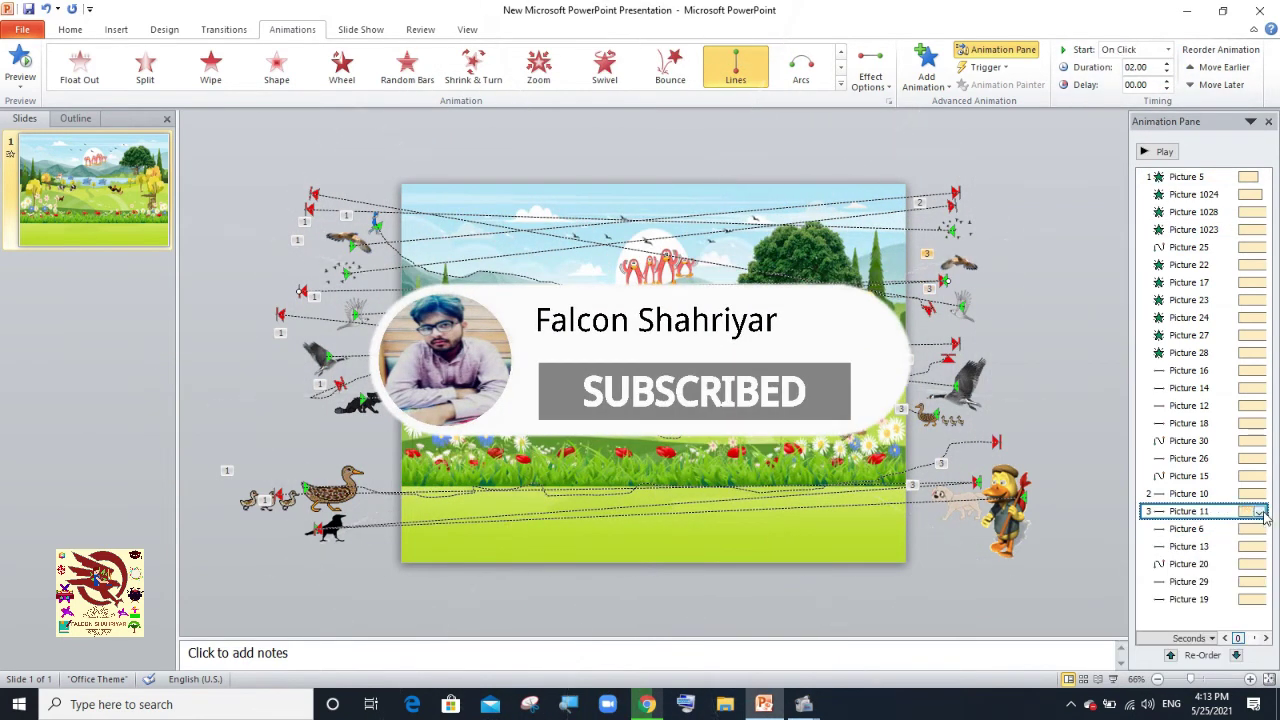
pyautogui.click(1262, 511)
pyautogui.click(1230, 555)
pyautogui.click(1166, 62)
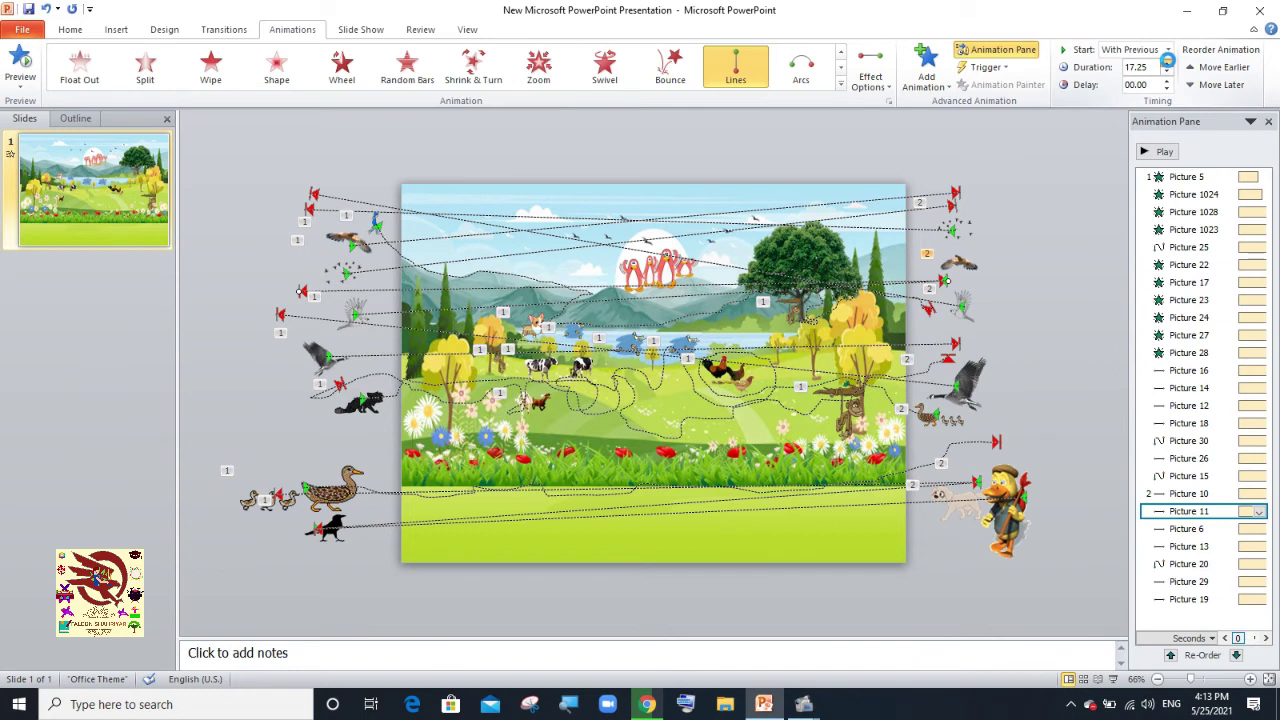
pyautogui.click(1262, 493)
pyautogui.click(1259, 493)
pyautogui.click(1180, 528)
pyautogui.click(1167, 63)
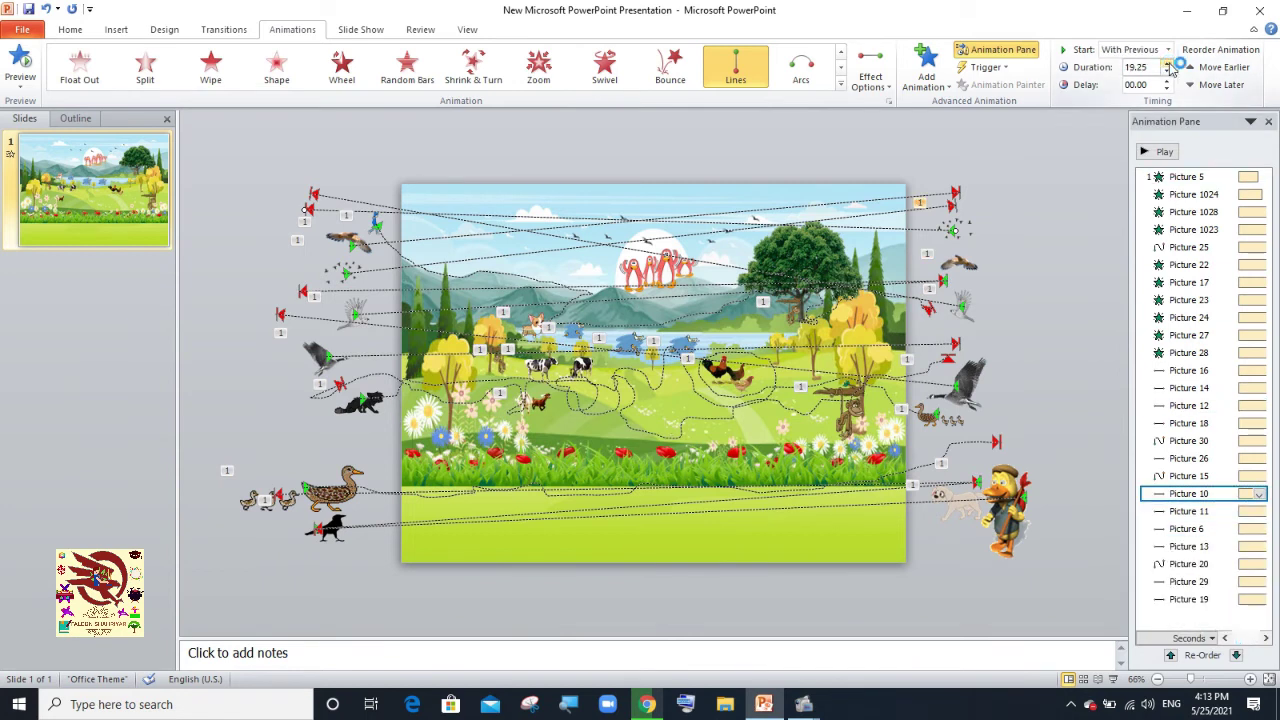
# Preview the animations, then lengthen the duck's path to 33.25 seconds.
pyautogui.click(1160, 152)
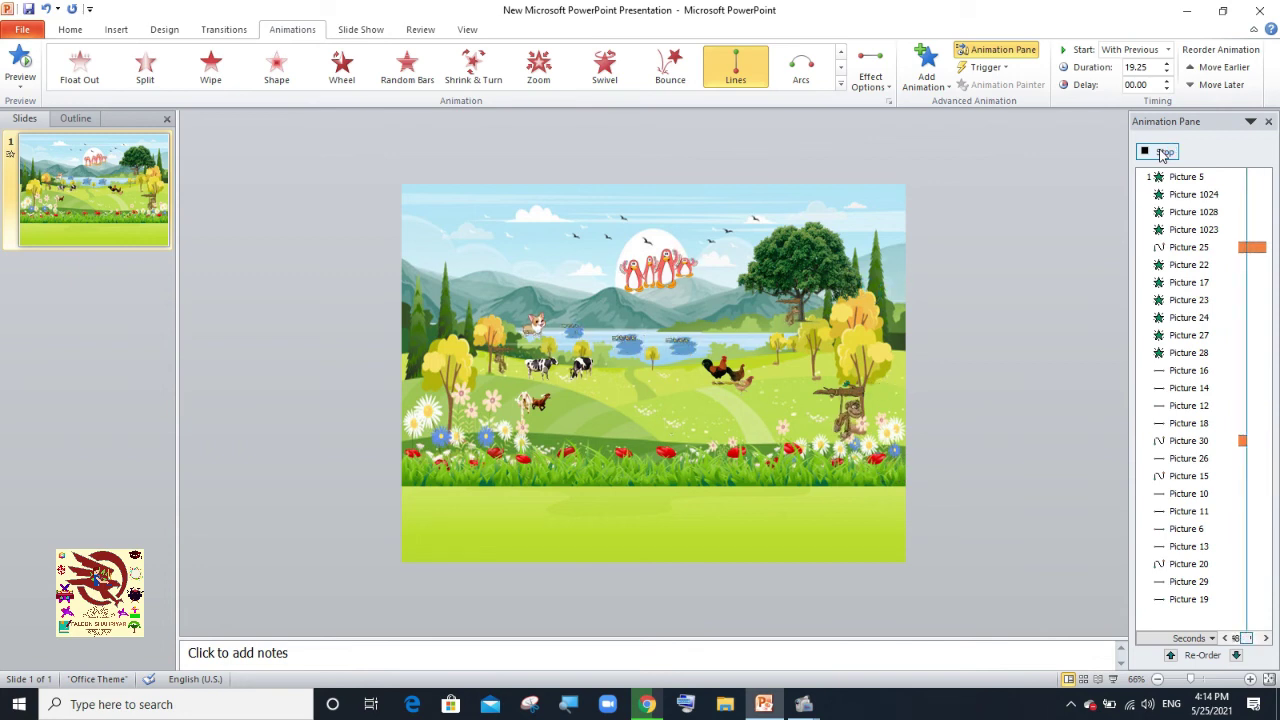
pyautogui.click(1163, 152)
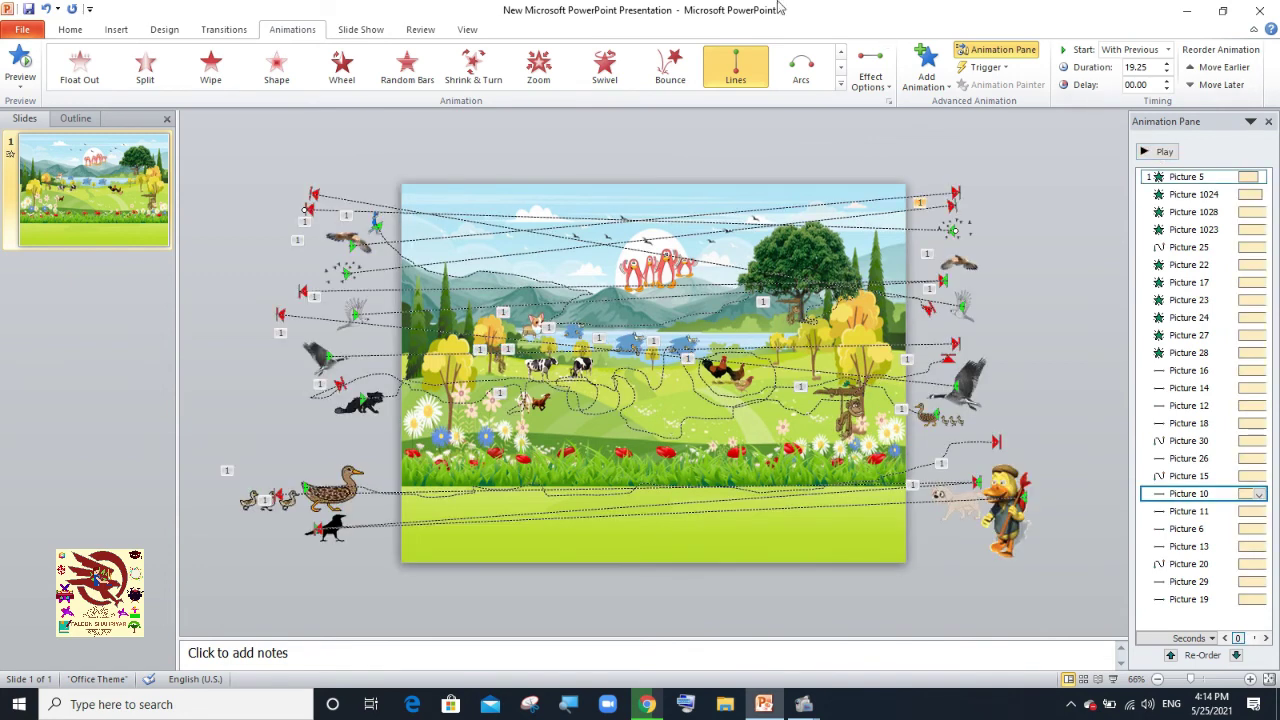
pyautogui.click(952, 497)
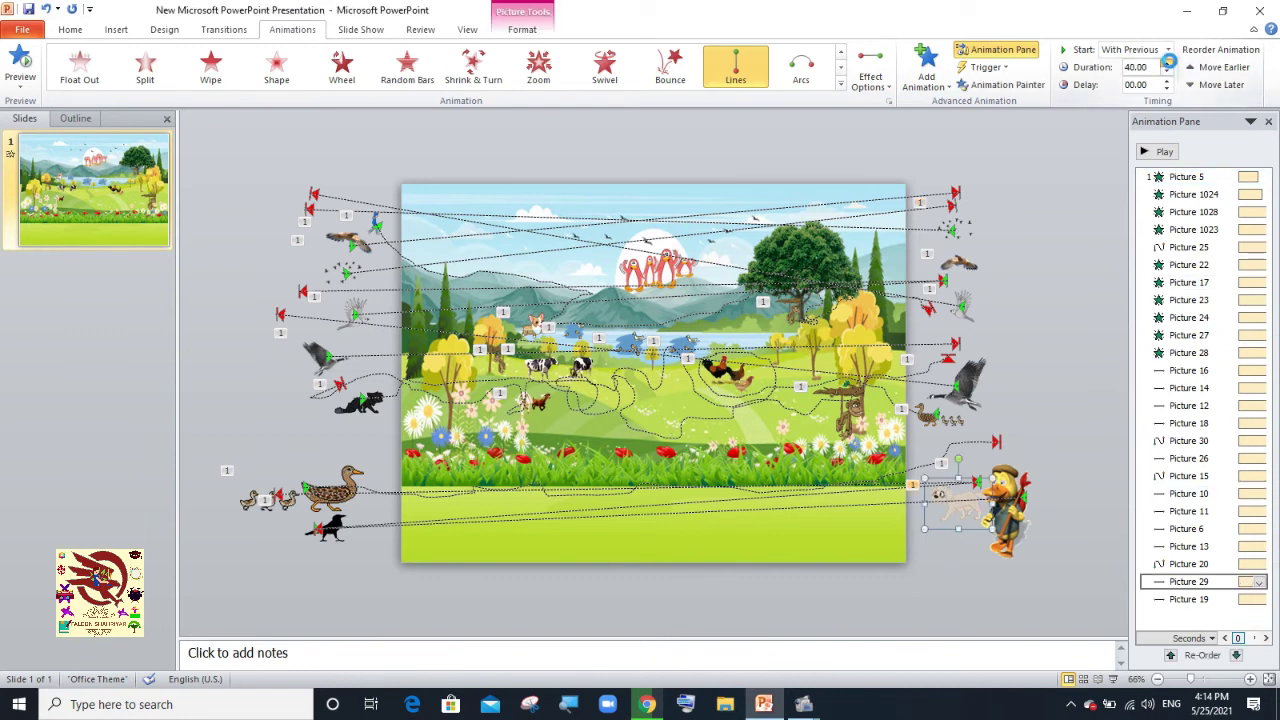
pyautogui.click(1001, 540)
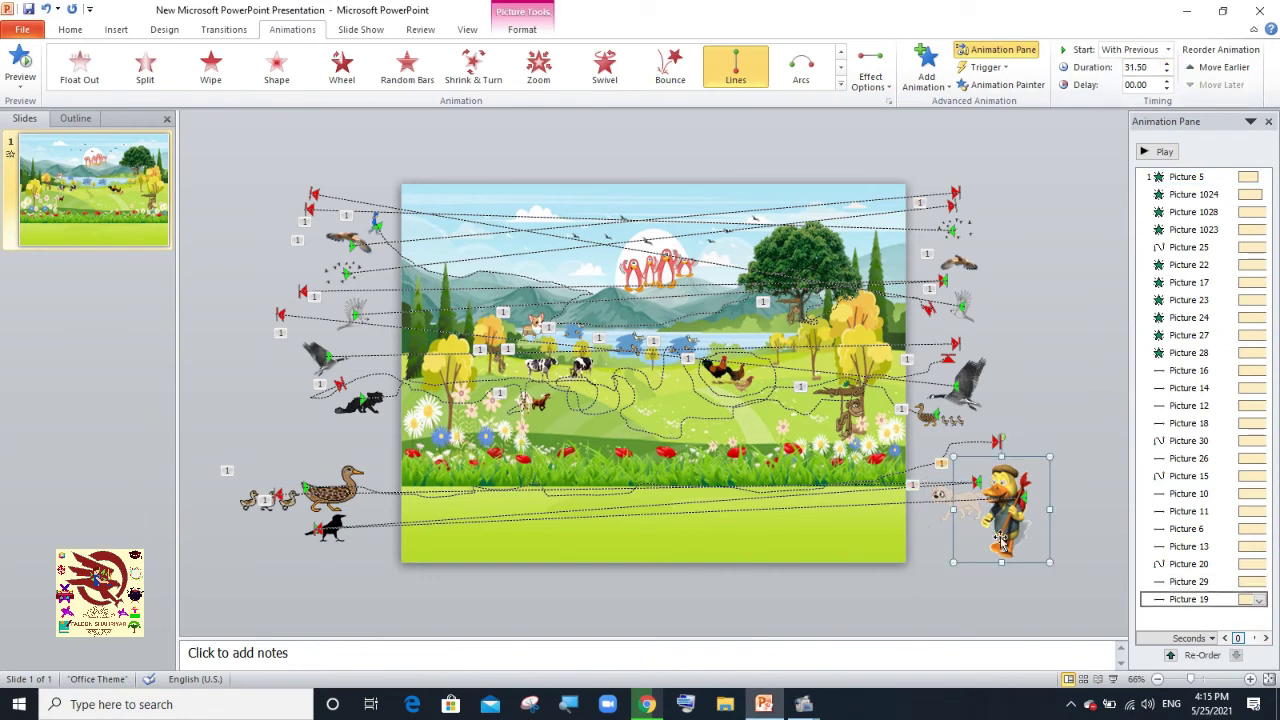
pyautogui.click(1167, 63)
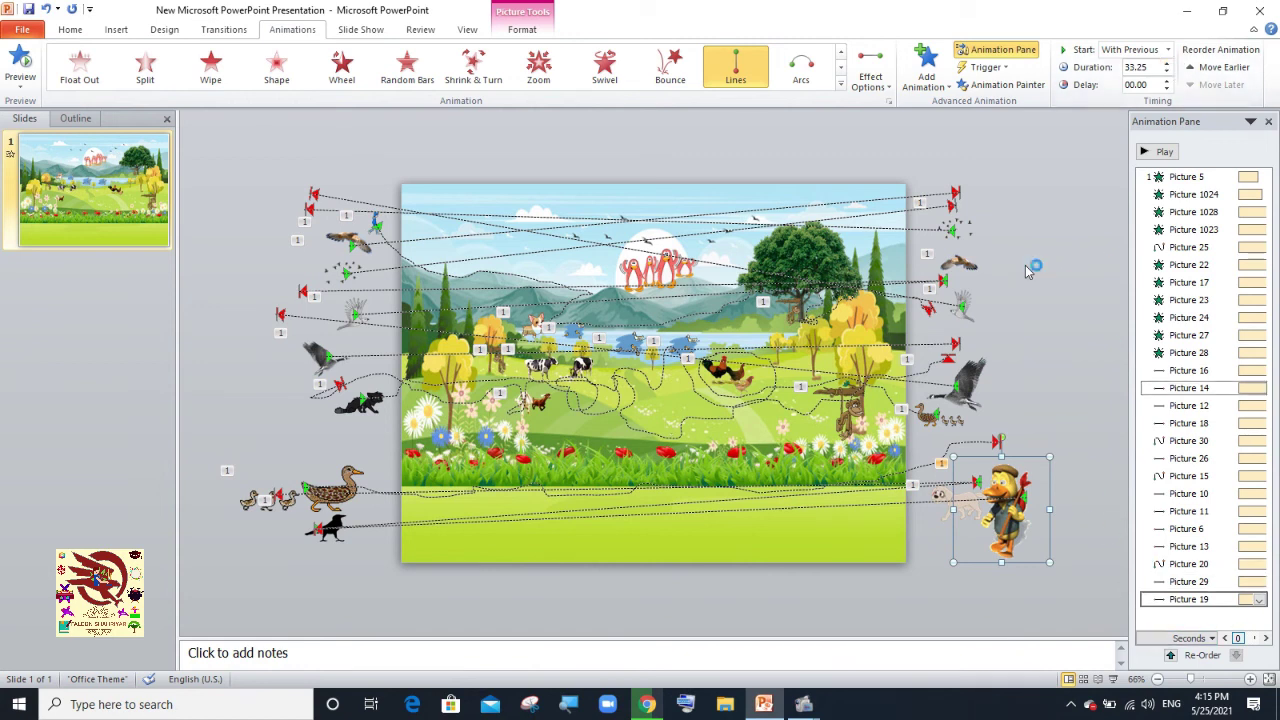
pyautogui.click(27, 33)
# Export the slide as Windows Media Video 'New Microsoft PowerPoint Presentation.wmv' on the Desktop.
pyautogui.click(40, 93)
pyautogui.click(621, 274)
pyautogui.click(621, 274)
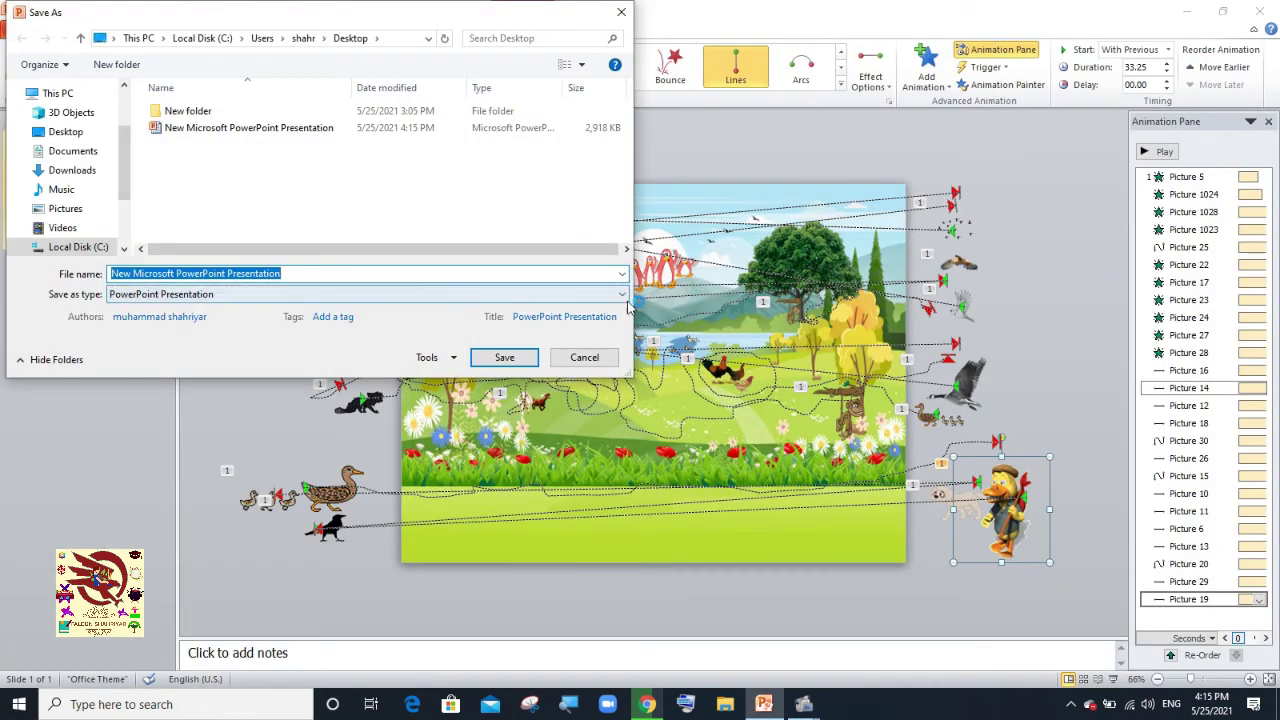
pyautogui.click(621, 294)
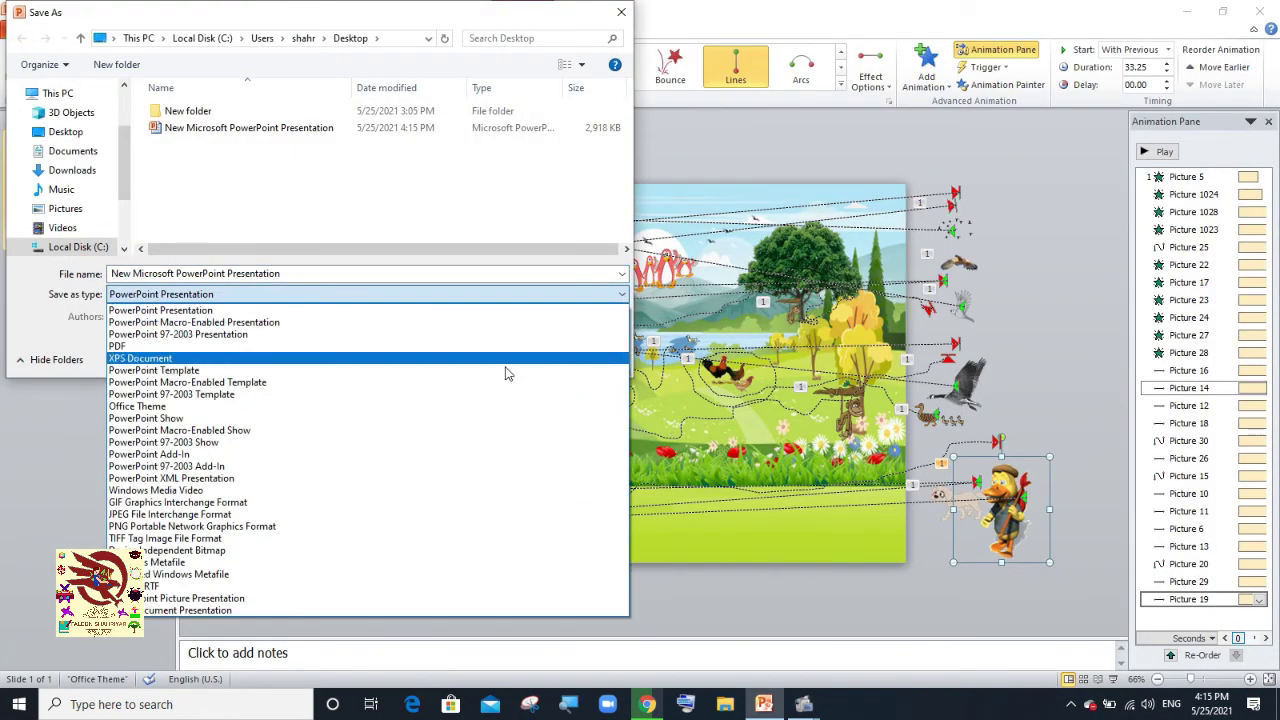
pyautogui.click(192, 490)
pyautogui.click(505, 358)
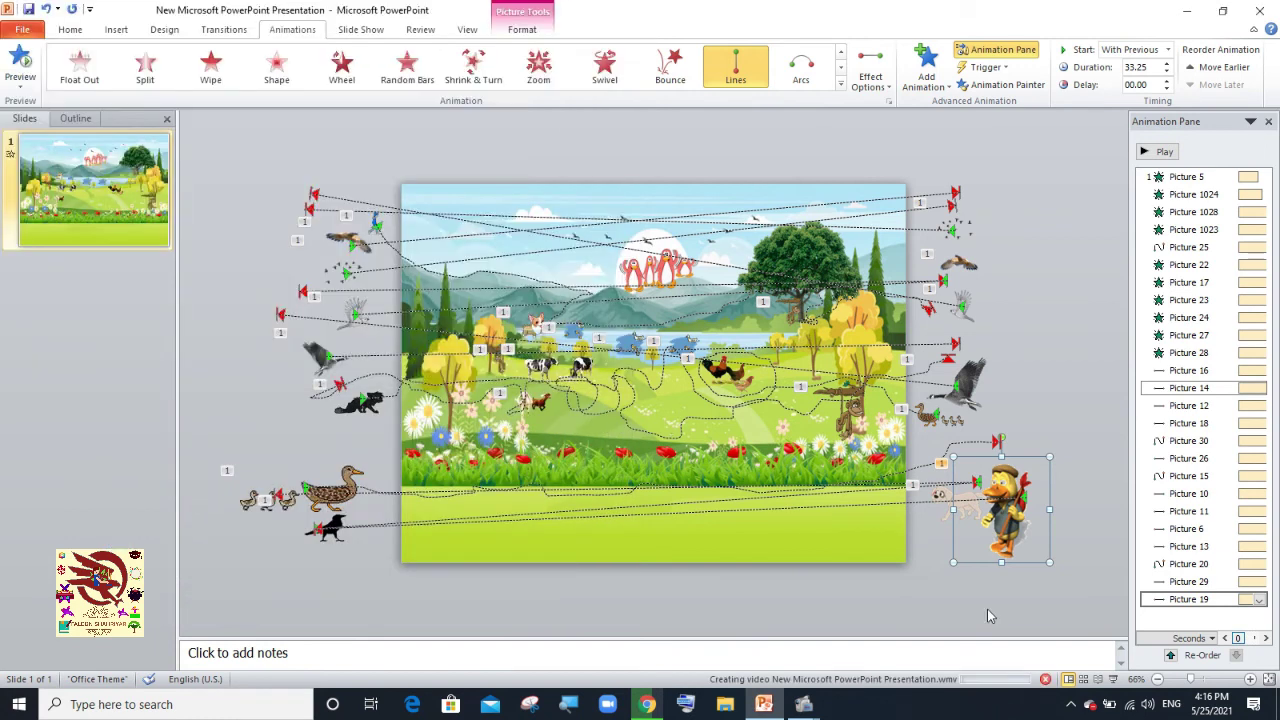